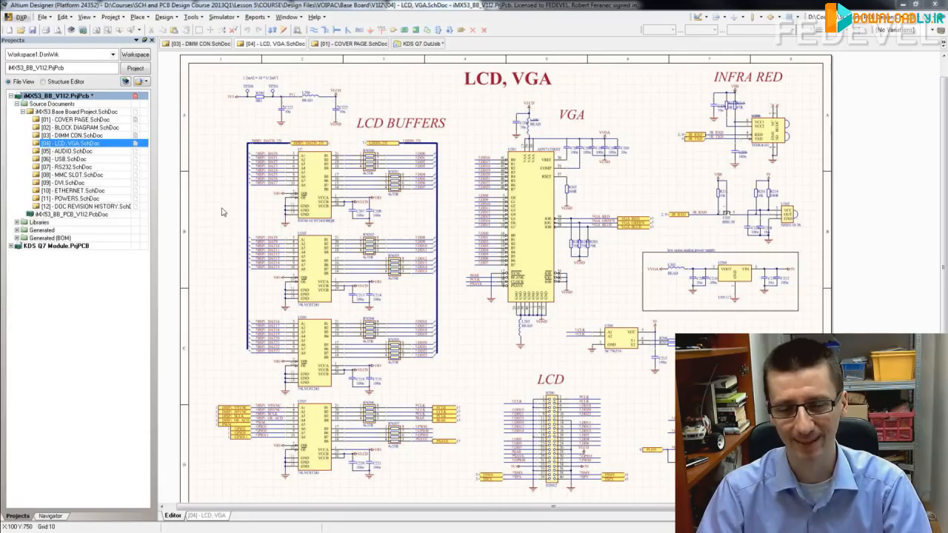
- Compare the component properties of the second LCD buffer (74LVC8T245) and the topmost one (SN74LVC8T245DBQR), closing both without changes
{"action": "double_click", "coordinate": [313, 270]}
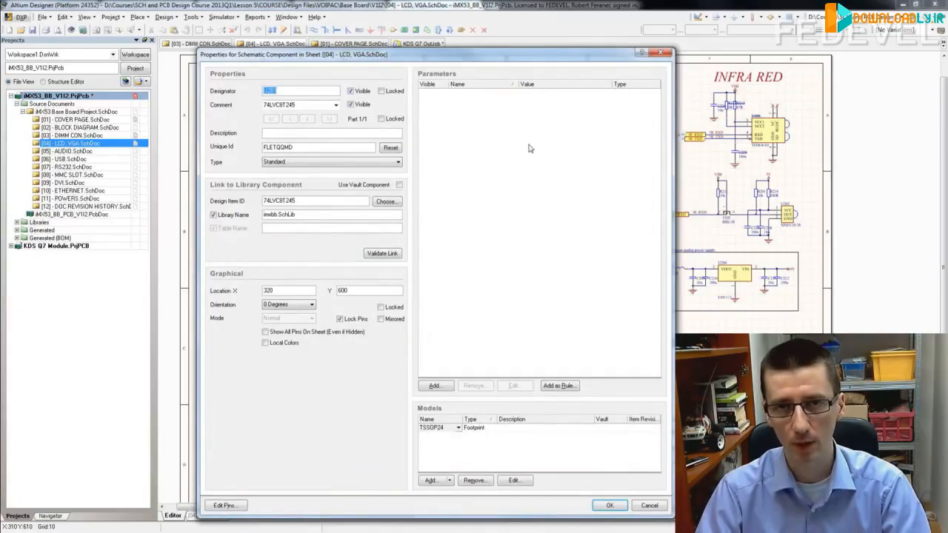
{"action": "left_click", "coordinate": [660, 54]}
{"action": "left_click", "coordinate": [260, 130]}
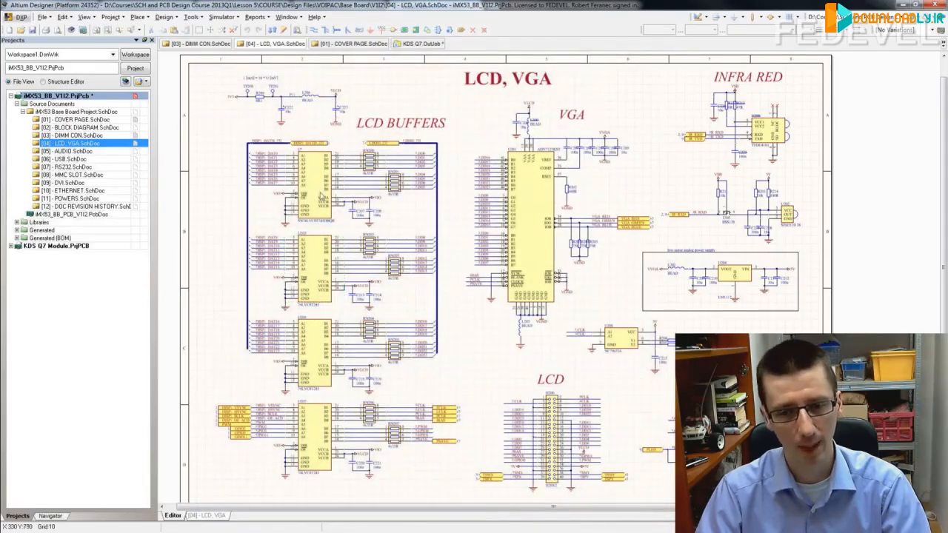
{"action": "double_click", "coordinate": [305, 187]}
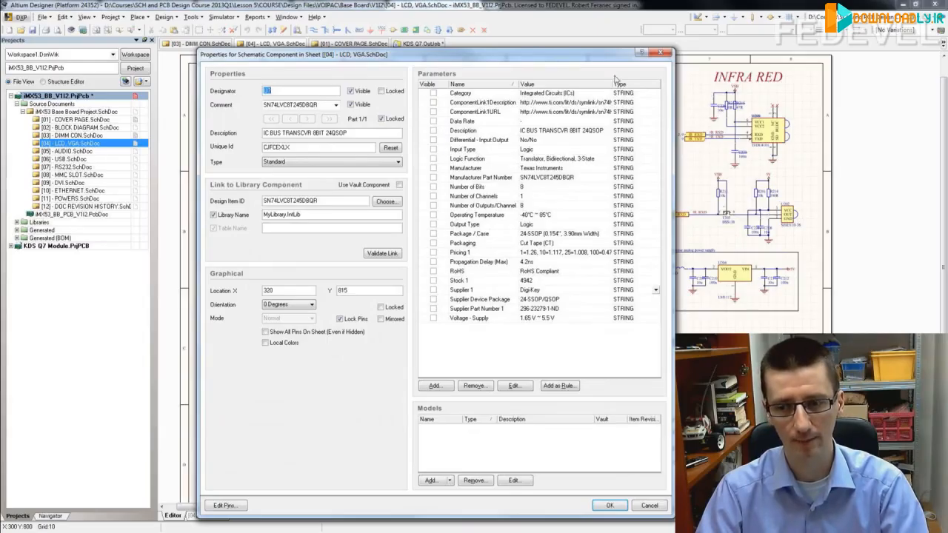
{"action": "left_click", "coordinate": [661, 54]}
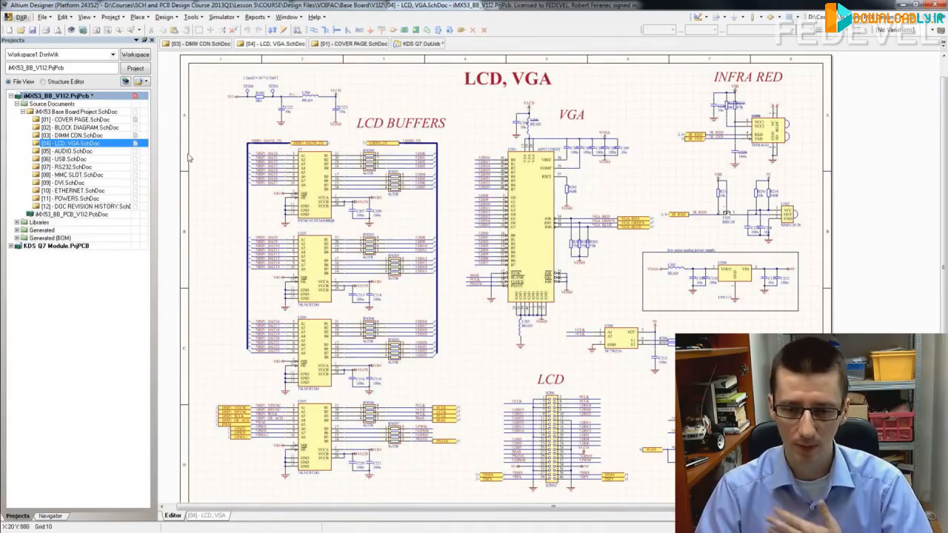
- Add a new output job file to the iMX53_BB_V1I2 PCB project
{"action": "right_click", "coordinate": [75, 97]}
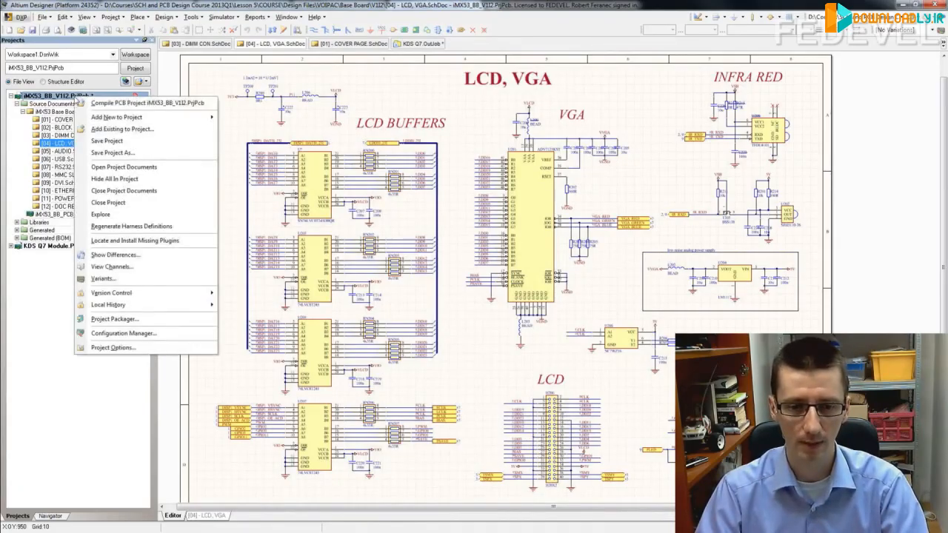
{"action": "mouse_move", "coordinate": [106, 121]}
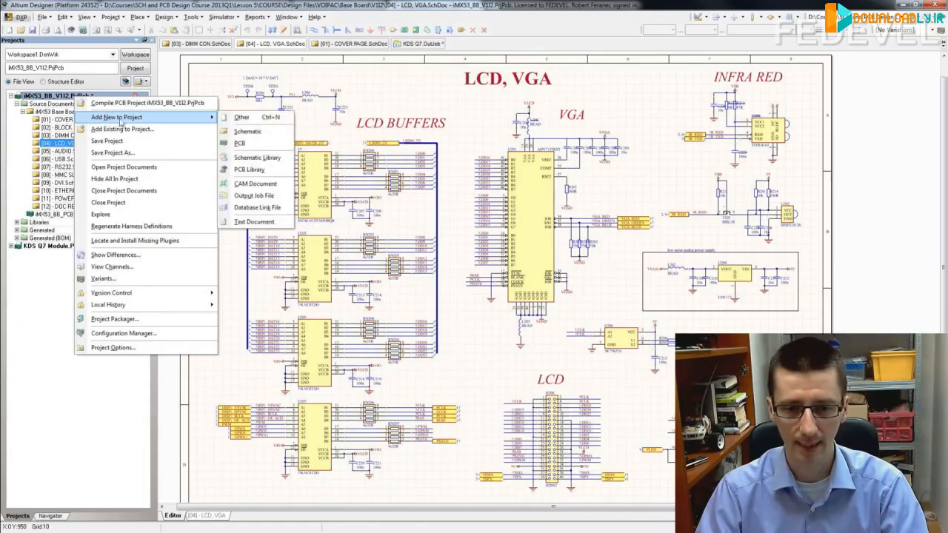
{"action": "left_click", "coordinate": [248, 197]}
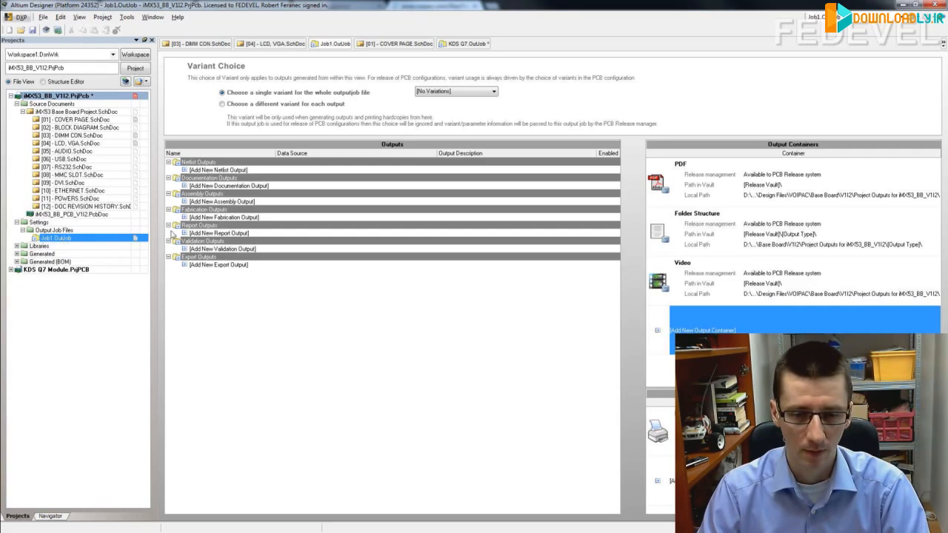
- Add a Bill of Materials report output with the whole project as its data source
{"action": "left_click", "coordinate": [185, 234]}
{"action": "mouse_move", "coordinate": [208, 243]}
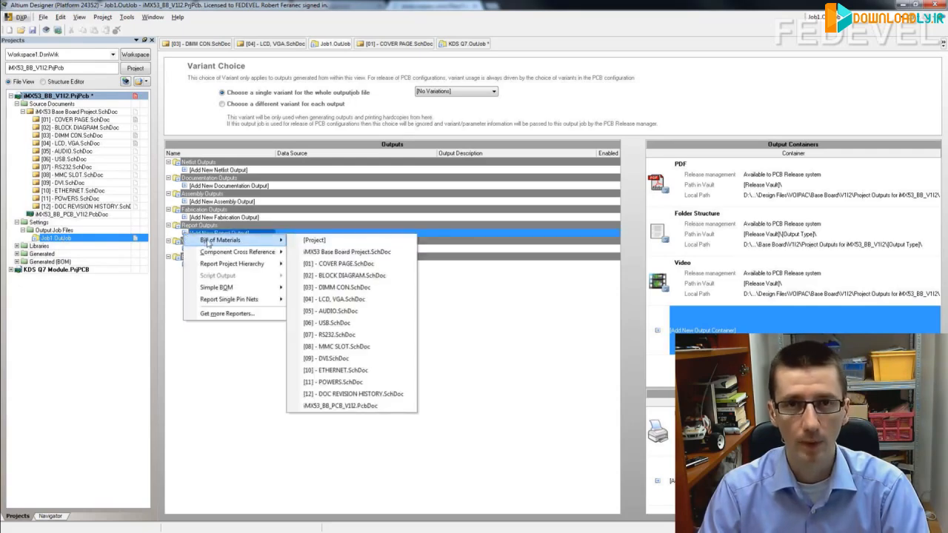
{"action": "left_click", "coordinate": [321, 242]}
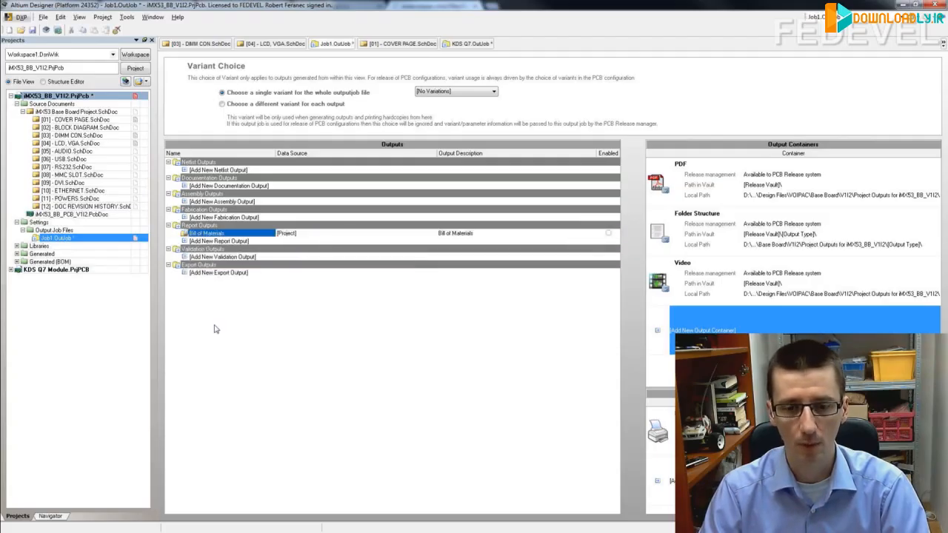
- Configure the Bill of Materials so that Designator is the first column and the rows are sorted by it in ascending order
{"action": "right_click", "coordinate": [212, 235]}
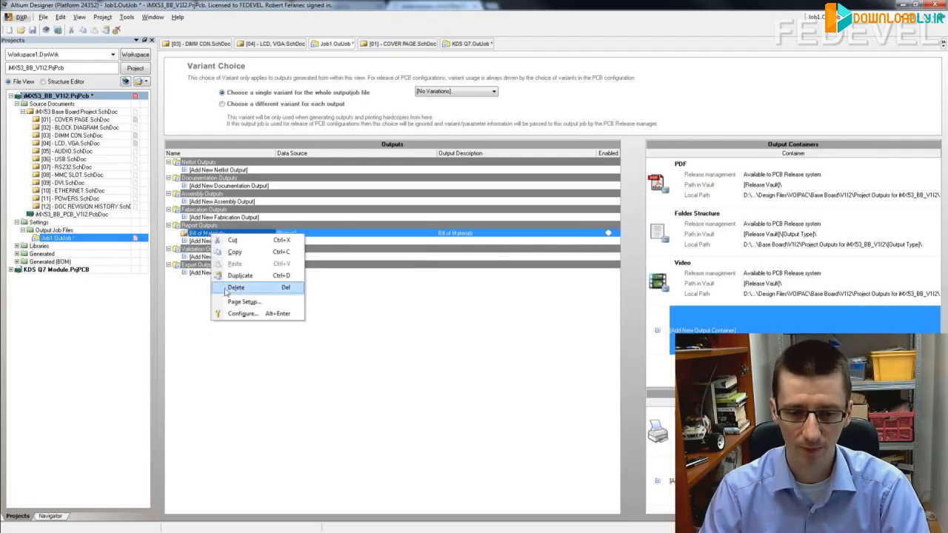
{"action": "left_click", "coordinate": [236, 319]}
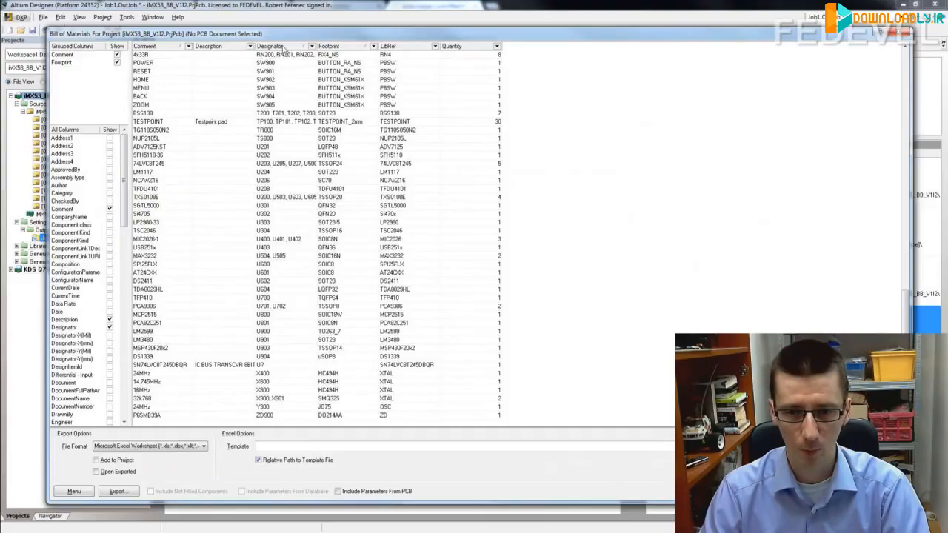
{"action": "left_click_drag", "start_coordinate": [285, 47], "coordinate": [137, 50]}
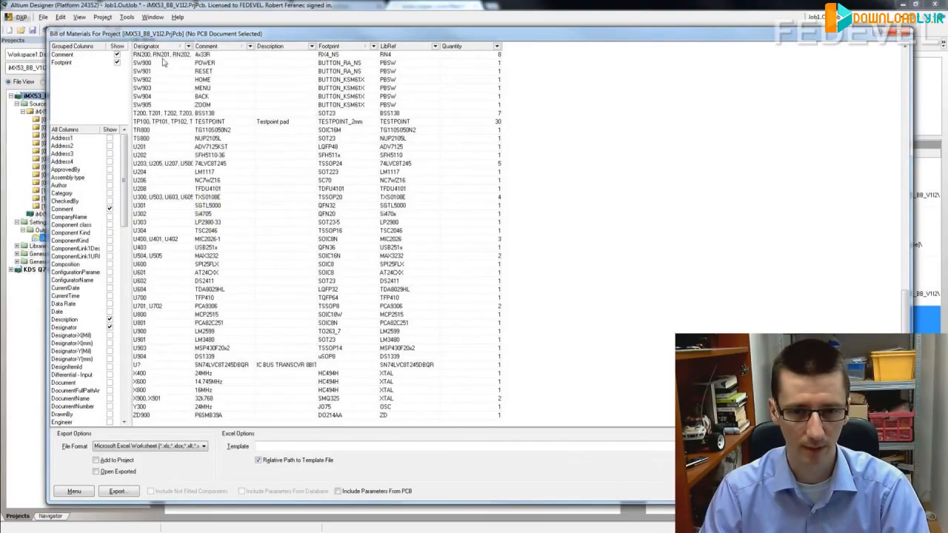
{"action": "left_click", "coordinate": [158, 49]}
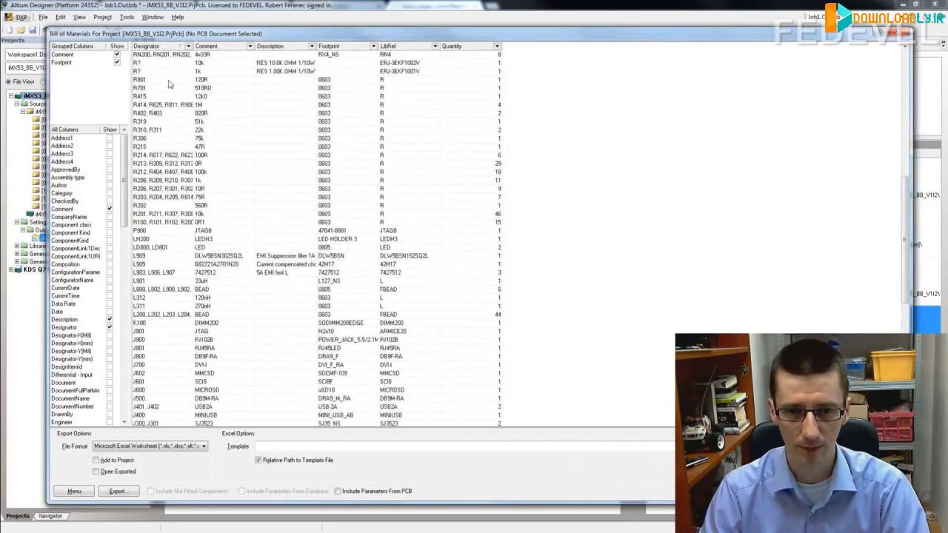
{"action": "left_click", "coordinate": [158, 52]}
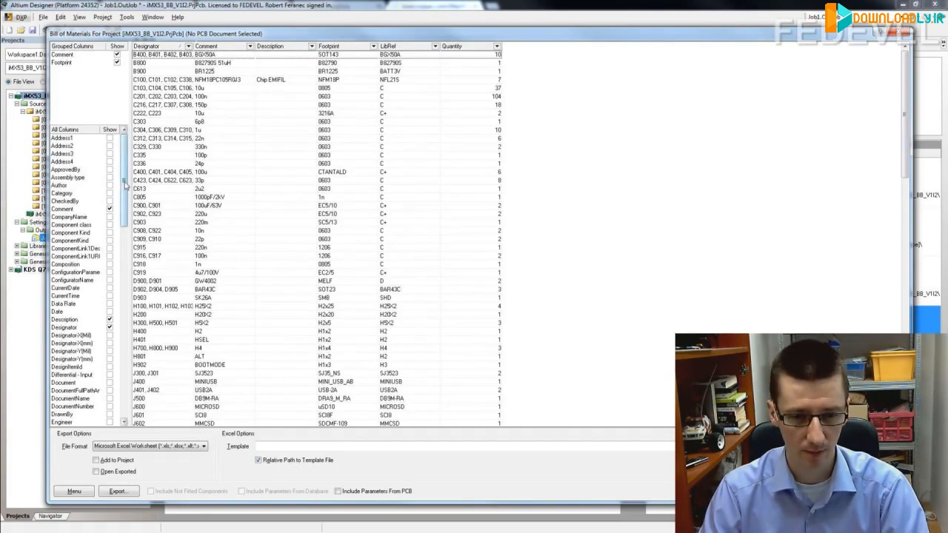
- Hide the Description and LibRef columns from the Bill of Materials and accept the configuration
{"action": "scroll", "coordinate": [125, 186], "scroll_direction": "down", "scroll_amount": 2}
{"action": "left_click", "coordinate": [110, 272]}
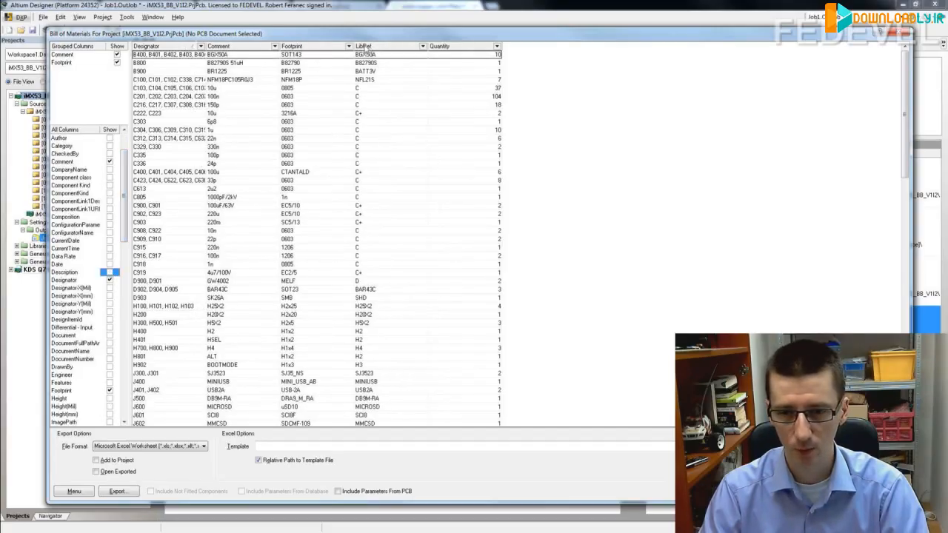
{"action": "left_click_drag", "start_coordinate": [119, 215], "coordinate": [123, 295]}
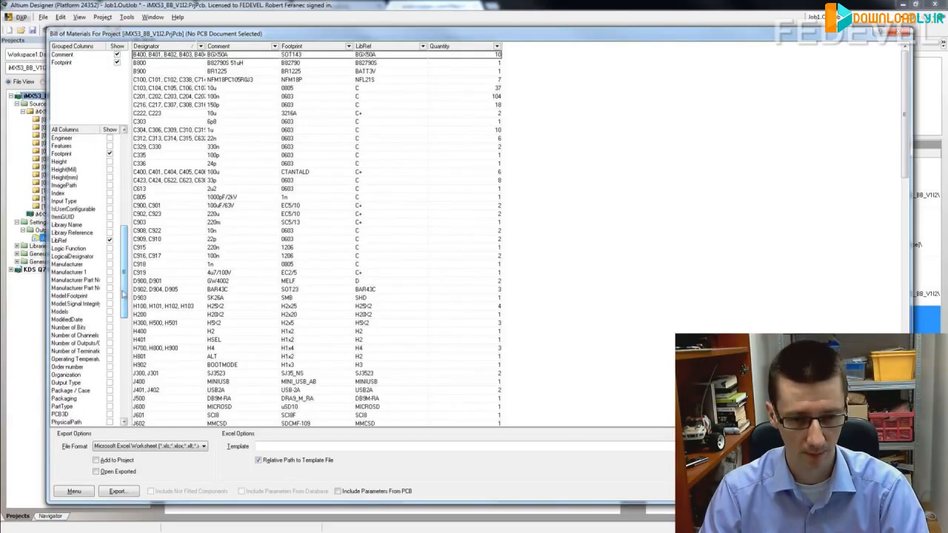
{"action": "left_click", "coordinate": [110, 241]}
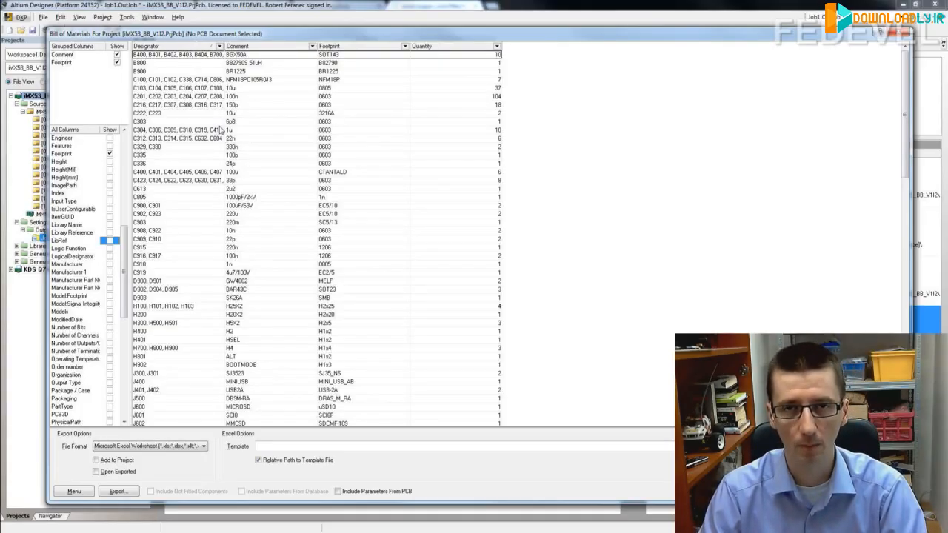
{"action": "scroll", "coordinate": [228, 142], "scroll_direction": "up", "scroll_amount": 2}
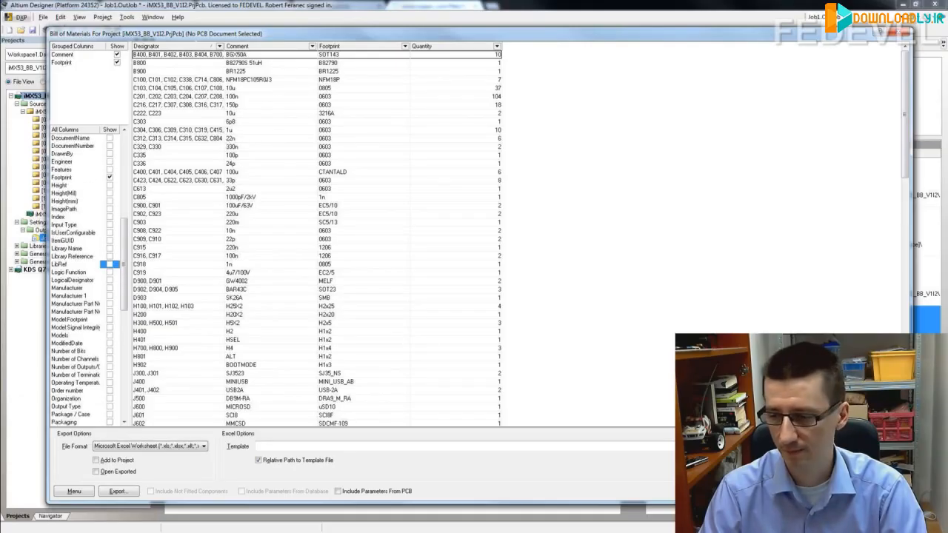
{"action": "left_click", "coordinate": [840, 491]}
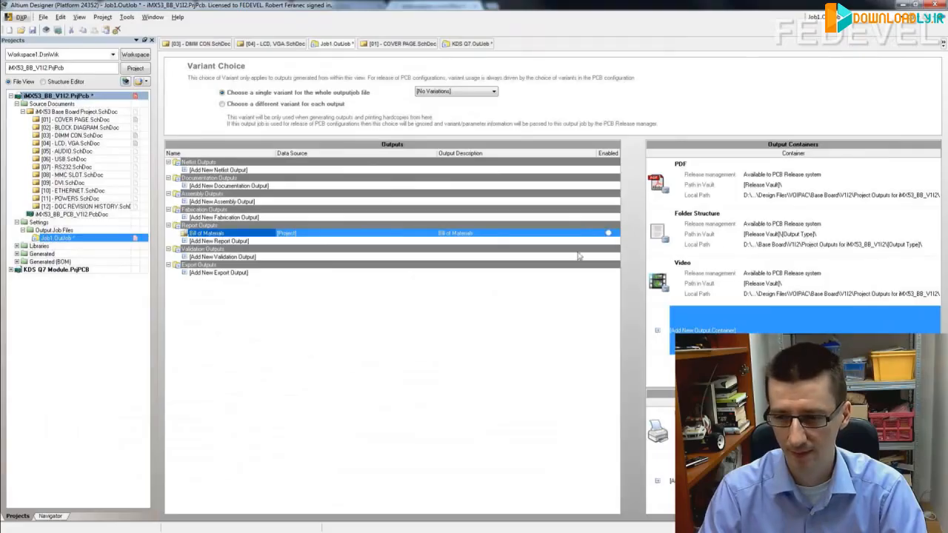
- Link the Bill of Materials output to the Folder Structure container and generate its content
{"action": "left_click", "coordinate": [706, 232]}
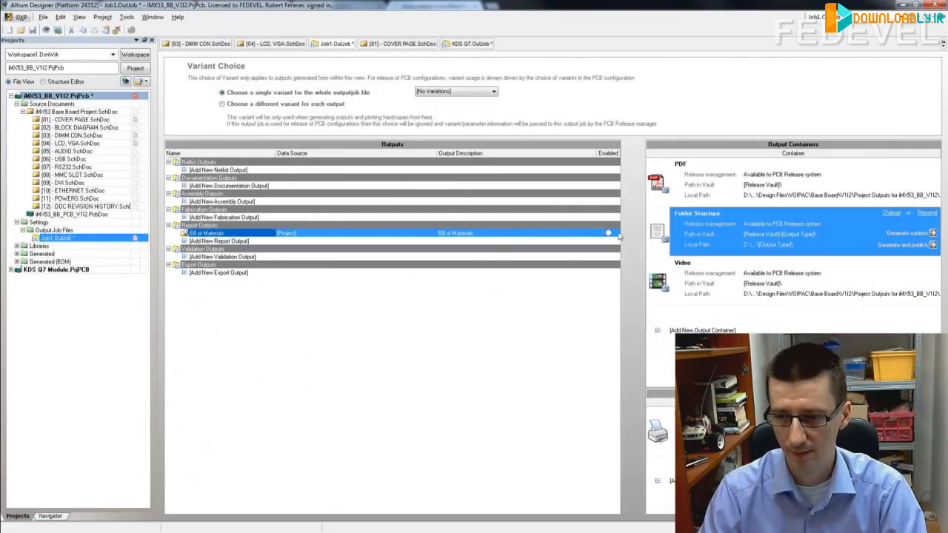
{"action": "left_click", "coordinate": [609, 233]}
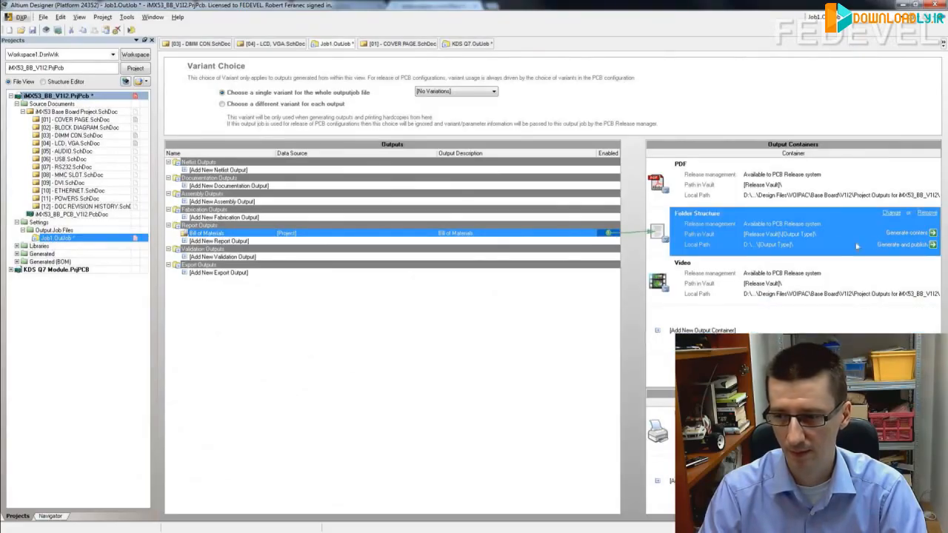
{"action": "left_click", "coordinate": [896, 234]}
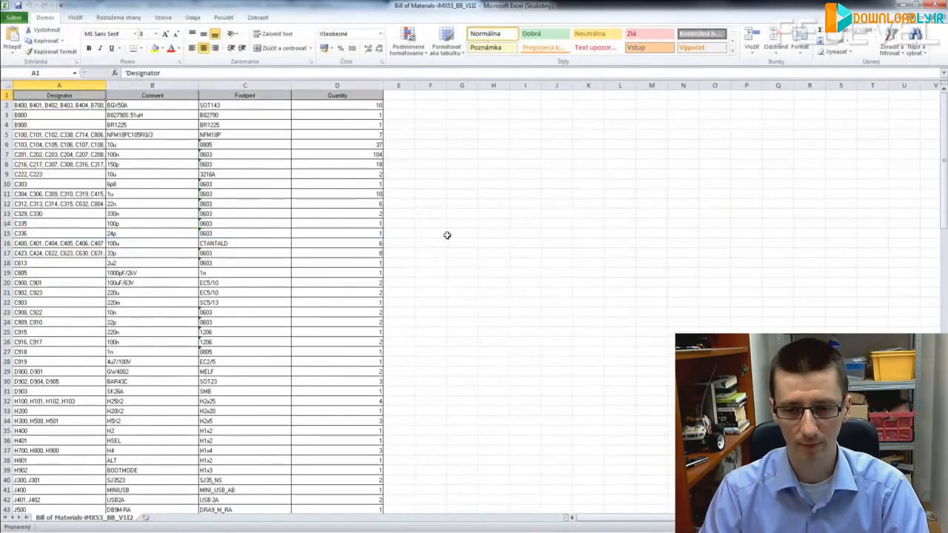
- Examine the generated Bill of Materials in Excel, checking the capacitors' comments and footprints and the remaining rows down to the resistors
{"action": "left_click", "coordinate": [433, 188]}
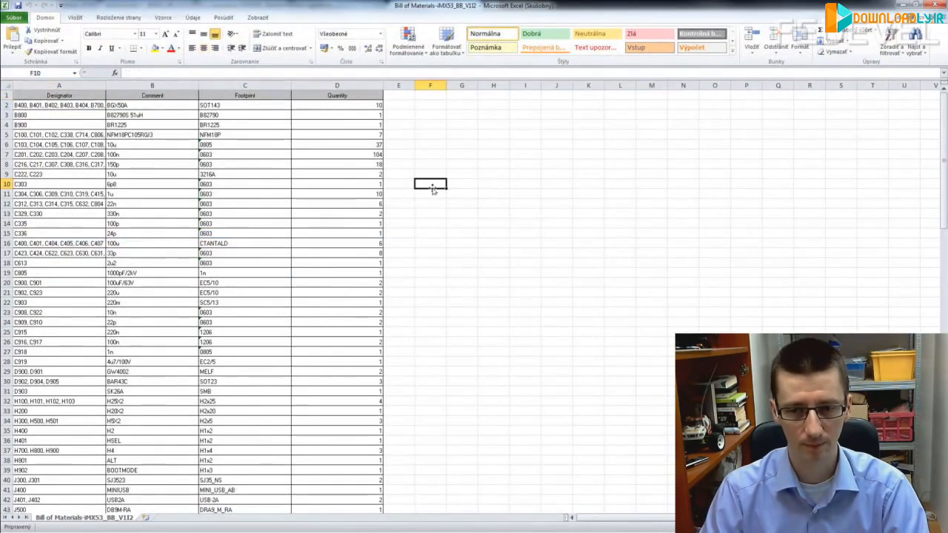
{"action": "left_click", "coordinate": [401, 108]}
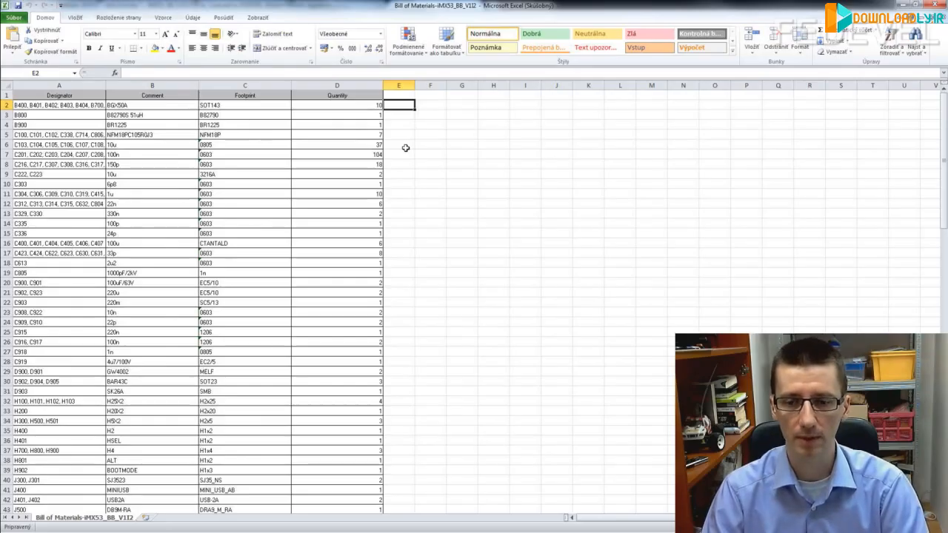
{"action": "left_click", "coordinate": [406, 180]}
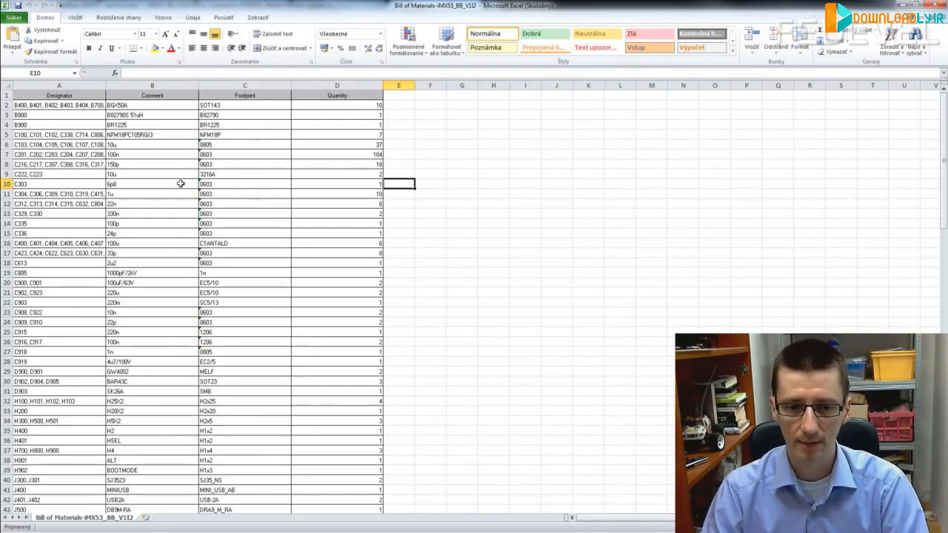
{"action": "left_click", "coordinate": [160, 174]}
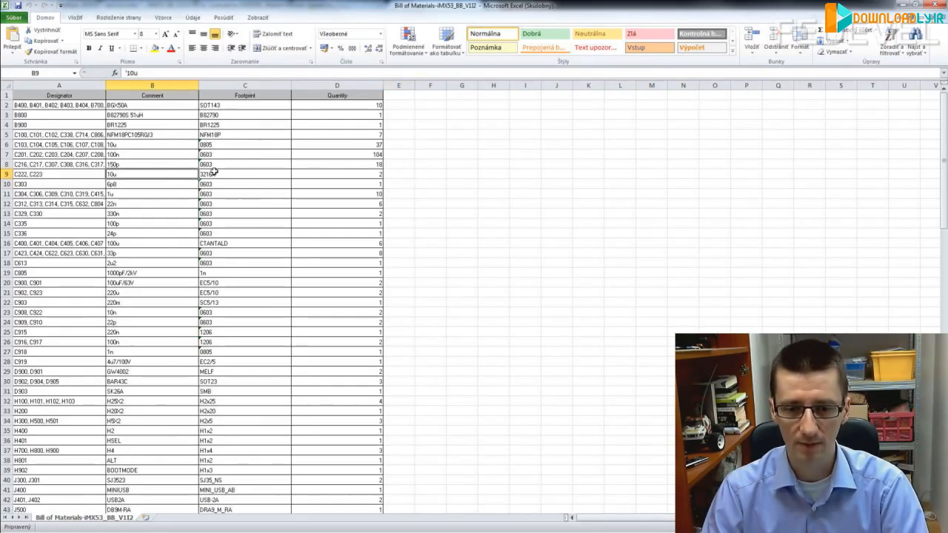
{"action": "left_click", "coordinate": [404, 176]}
{"action": "left_click", "coordinate": [175, 174]}
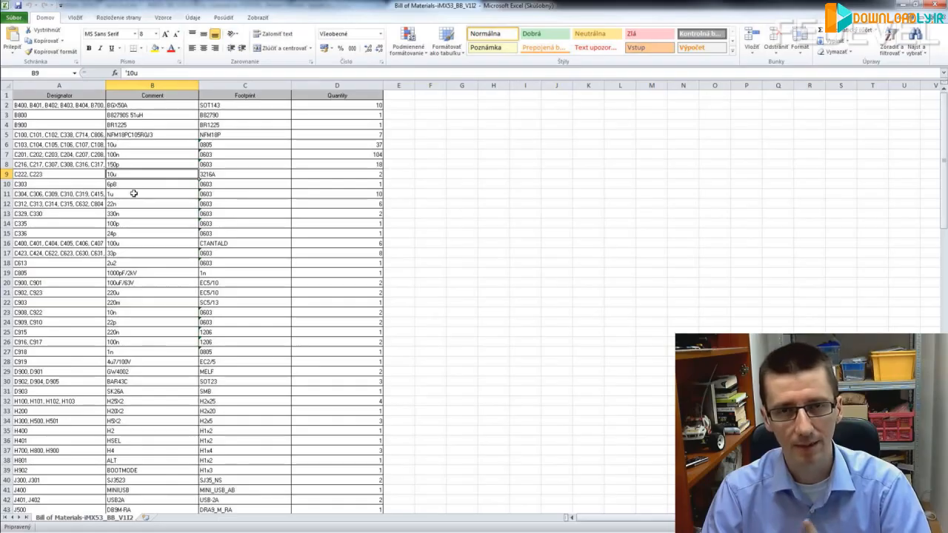
{"action": "left_click", "coordinate": [163, 194]}
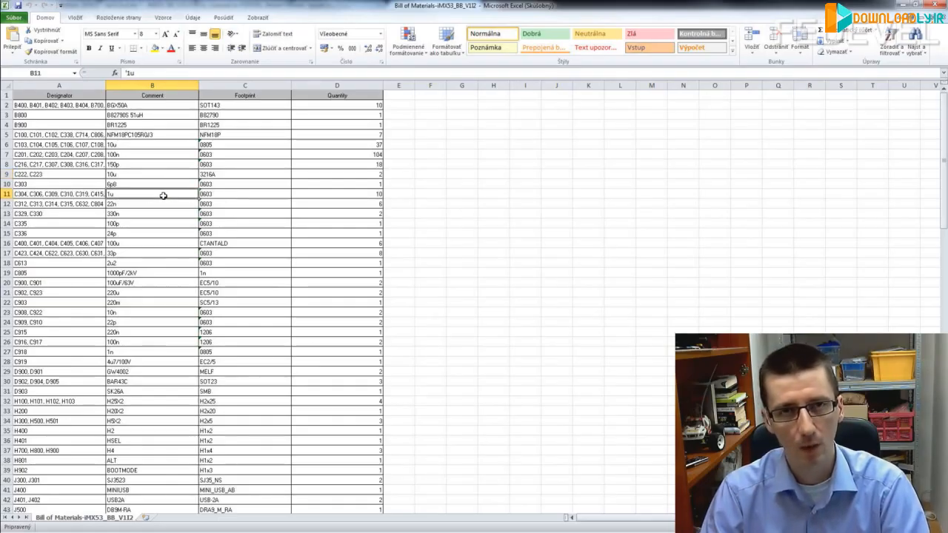
{"action": "left_click", "coordinate": [234, 194]}
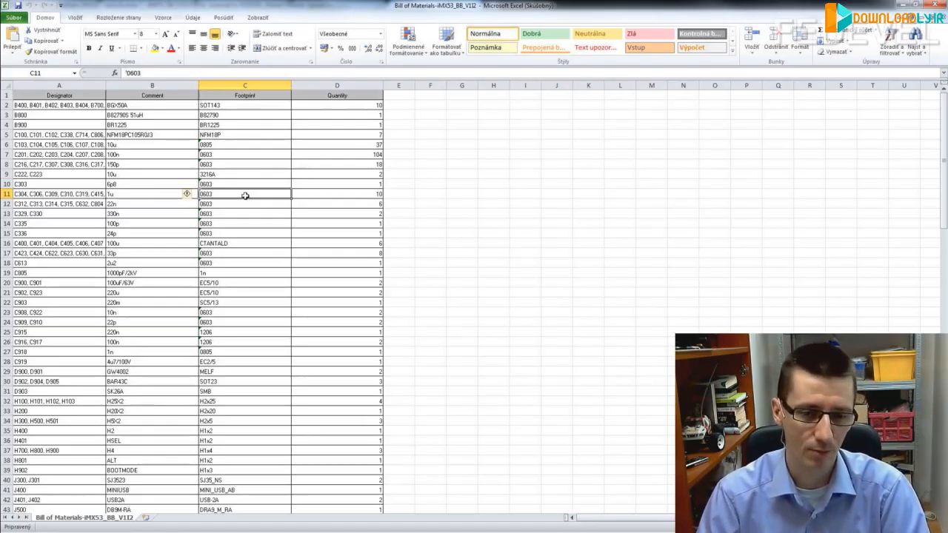
{"action": "left_click_drag", "start_coordinate": [131, 195], "coordinate": [220, 195]}
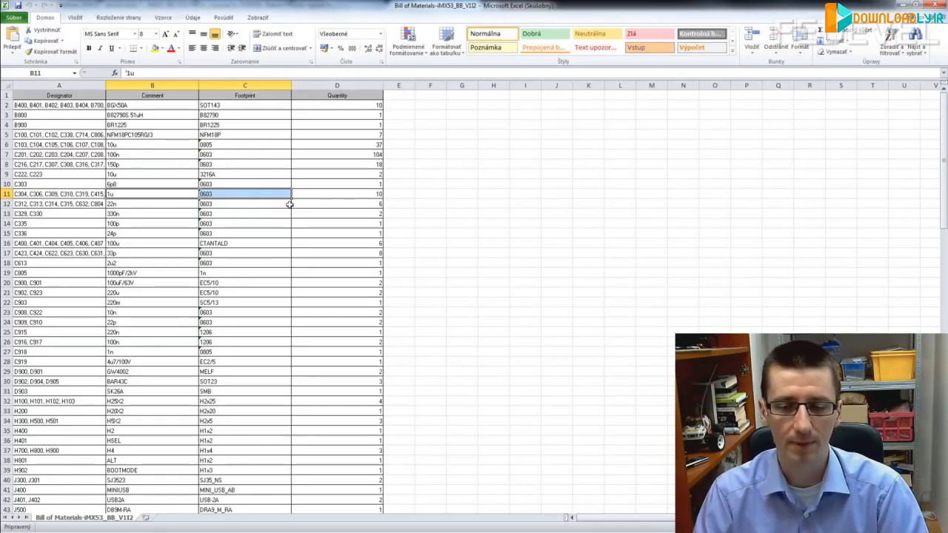
{"action": "left_click", "coordinate": [406, 194]}
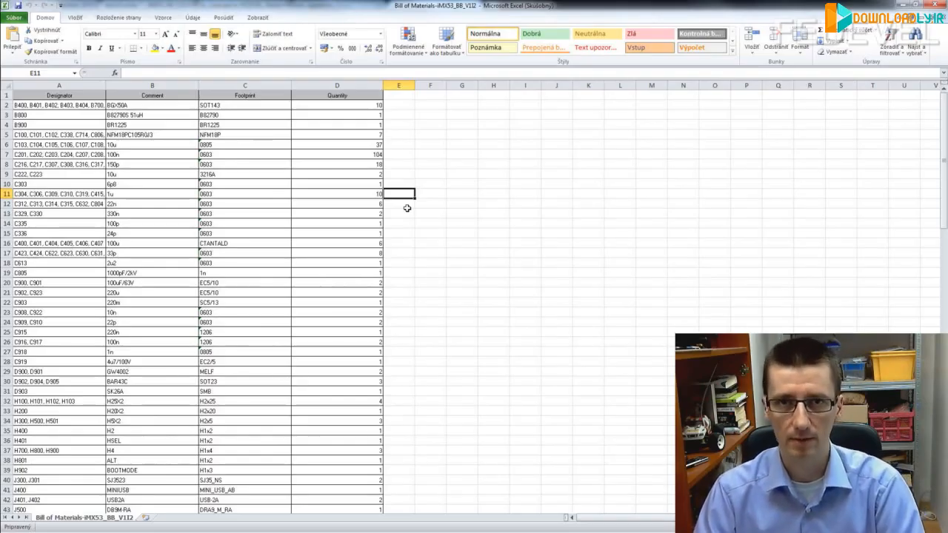
{"action": "left_click", "coordinate": [407, 214]}
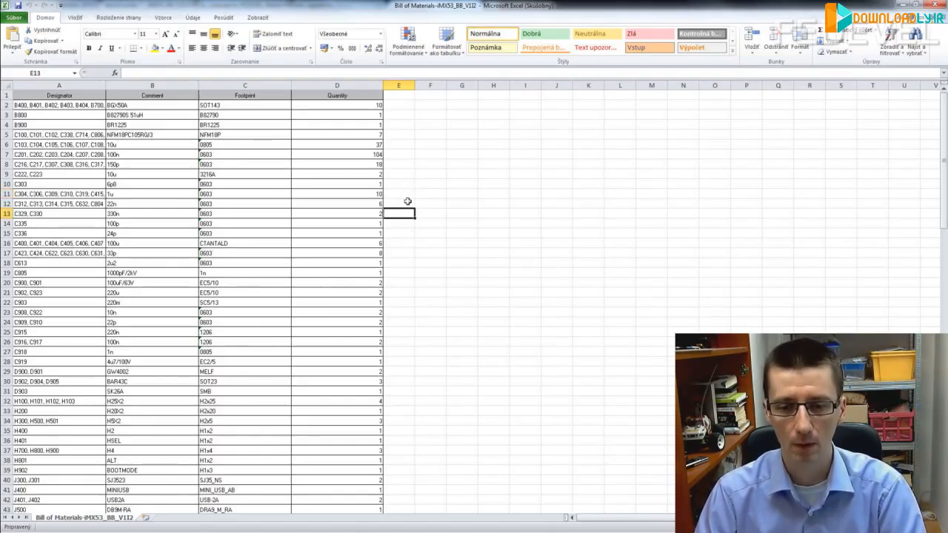
{"action": "scroll", "coordinate": [403, 245], "scroll_direction": "down", "scroll_amount": 1}
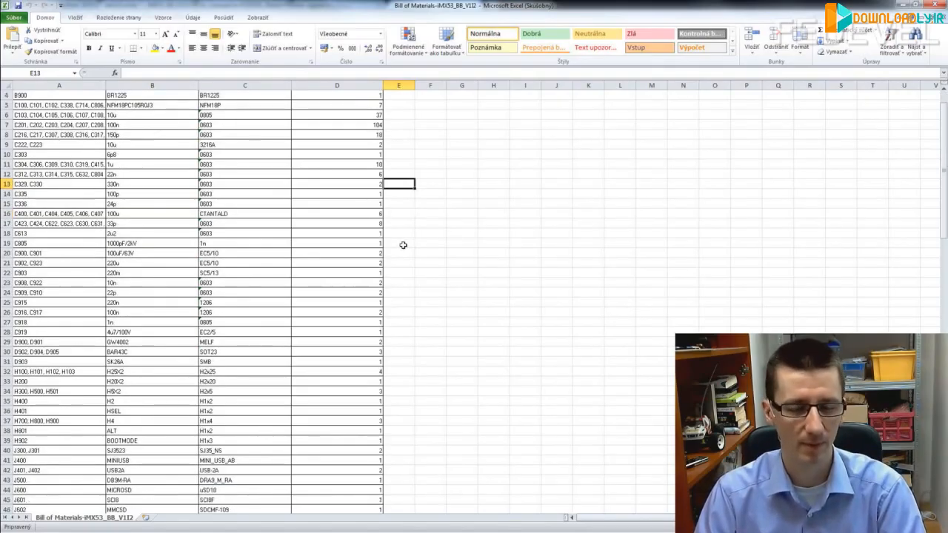
{"action": "scroll", "coordinate": [403, 264], "scroll_direction": "down", "scroll_amount": 9}
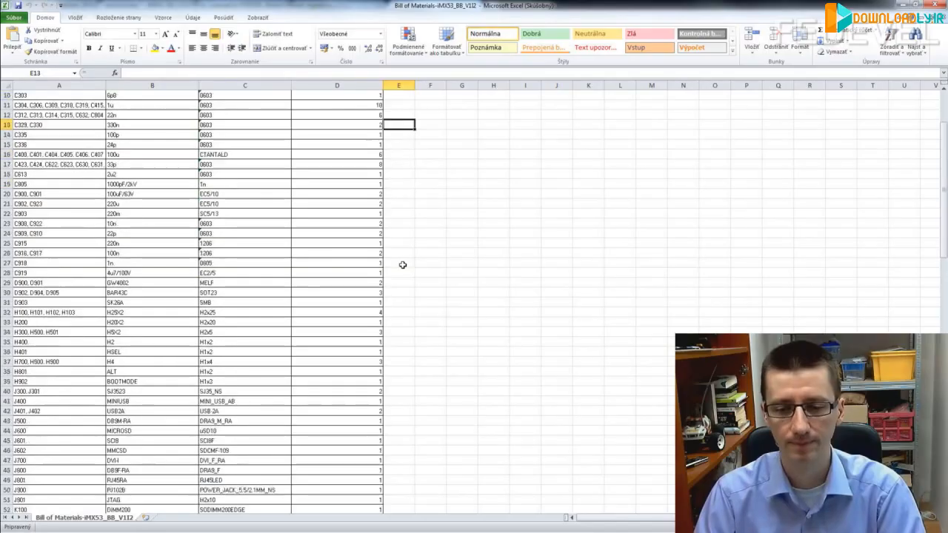
{"action": "scroll", "coordinate": [402, 265], "scroll_direction": "down", "scroll_amount": 3}
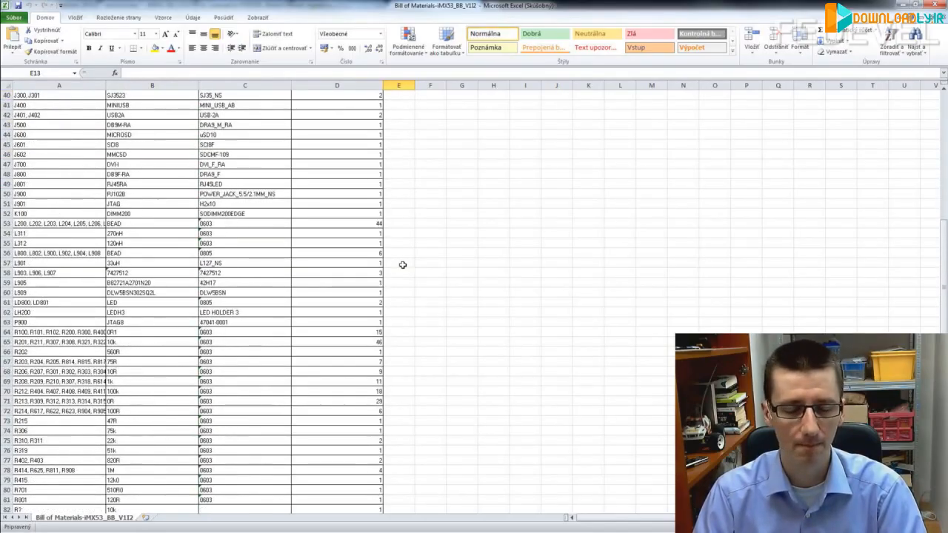
- Examine the remaining Bill of Materials rows, checking whether the integrated circuits' comments and footprints, such as Si4705 and TSC2046, identify the parts
{"action": "scroll", "coordinate": [402, 265], "scroll_direction": "down", "scroll_amount": 5}
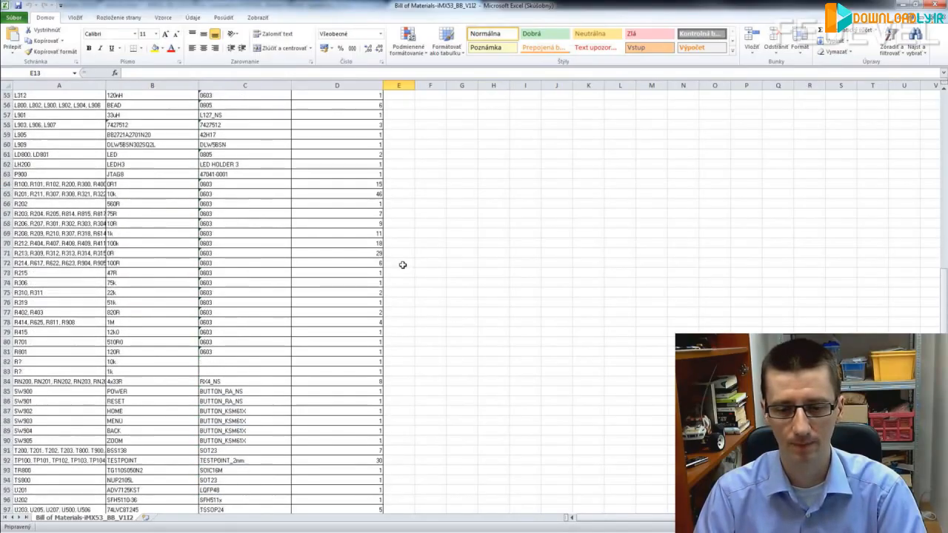
{"action": "scroll", "coordinate": [403, 264], "scroll_direction": "down", "scroll_amount": 10}
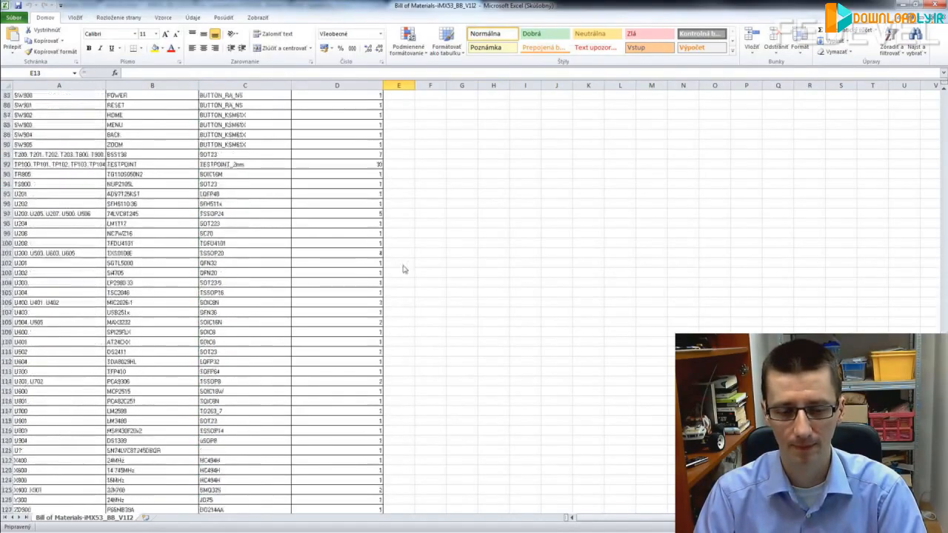
{"action": "scroll", "coordinate": [404, 269], "scroll_direction": "down", "scroll_amount": 2}
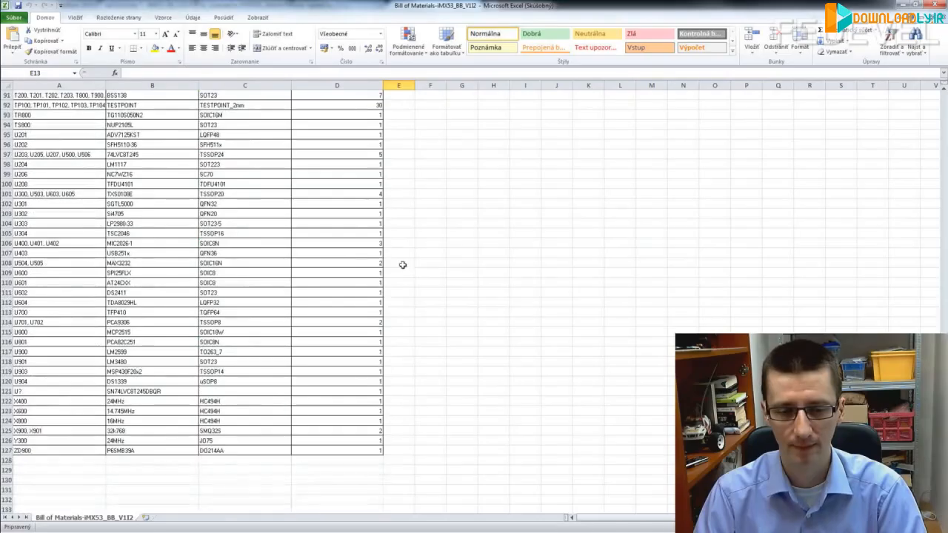
{"action": "left_click", "coordinate": [156, 203]}
{"action": "left_click", "coordinate": [149, 245]}
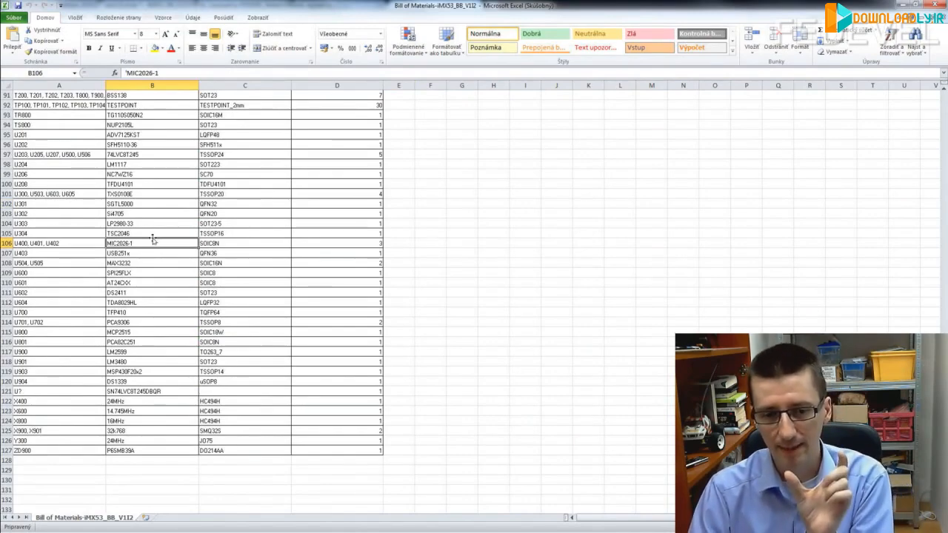
{"action": "left_click", "coordinate": [146, 236]}
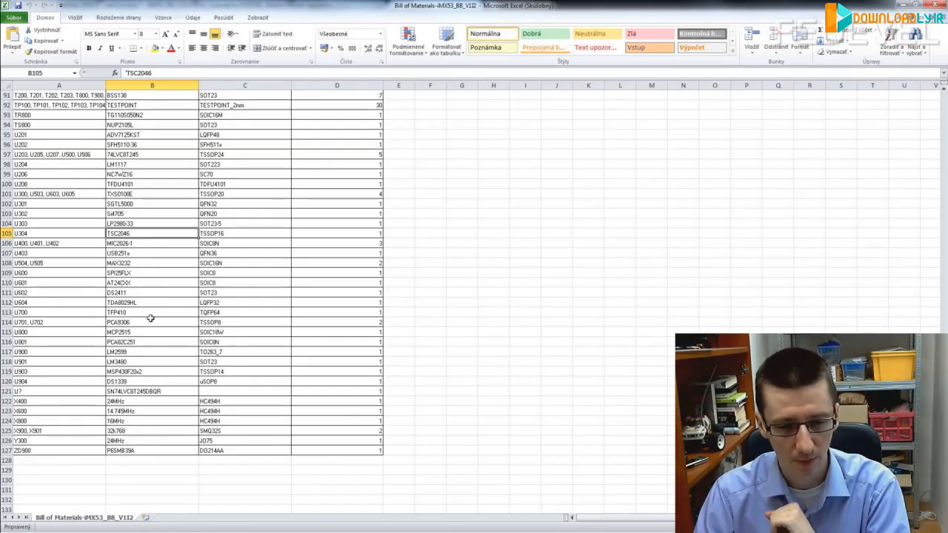
{"action": "left_click", "coordinate": [133, 214]}
{"action": "left_click", "coordinate": [226, 214]}
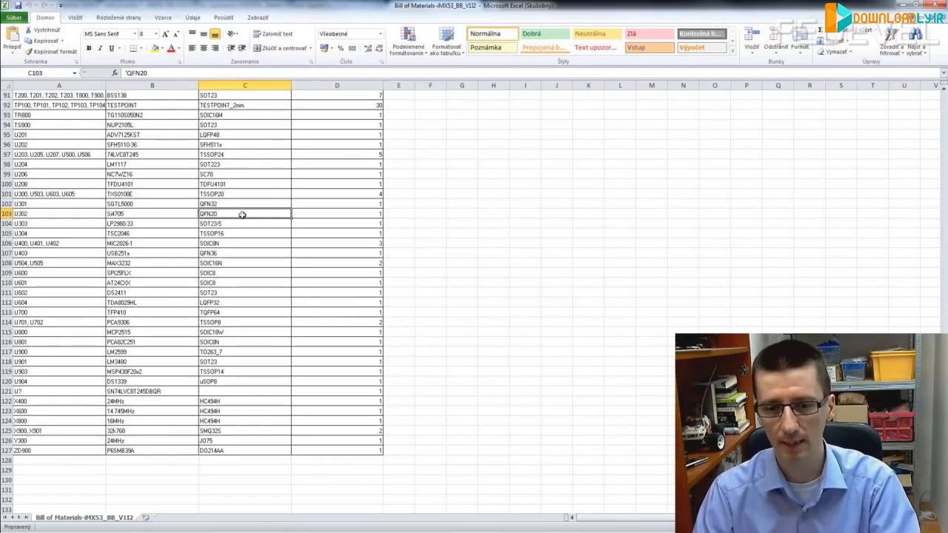
{"action": "left_click", "coordinate": [394, 215]}
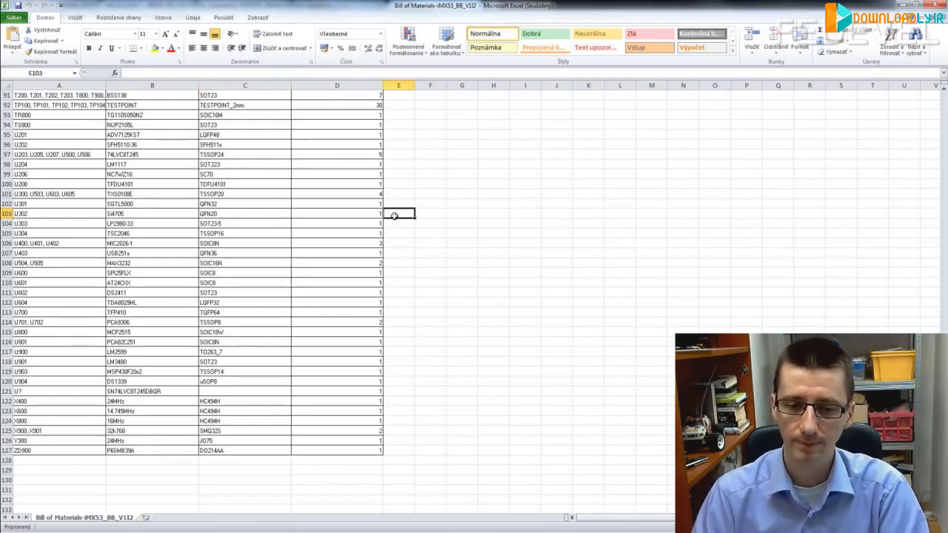
{"action": "left_click", "coordinate": [265, 218]}
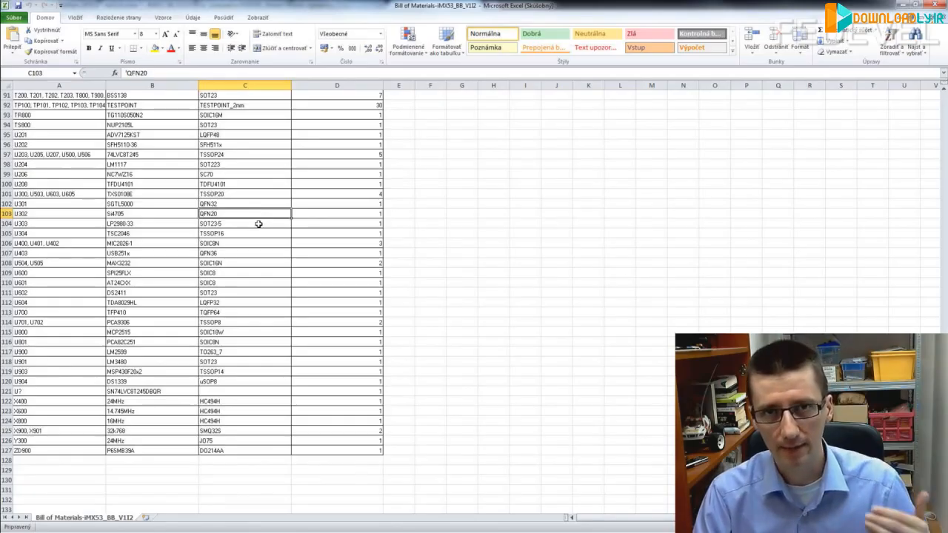
{"action": "left_click", "coordinate": [259, 224]}
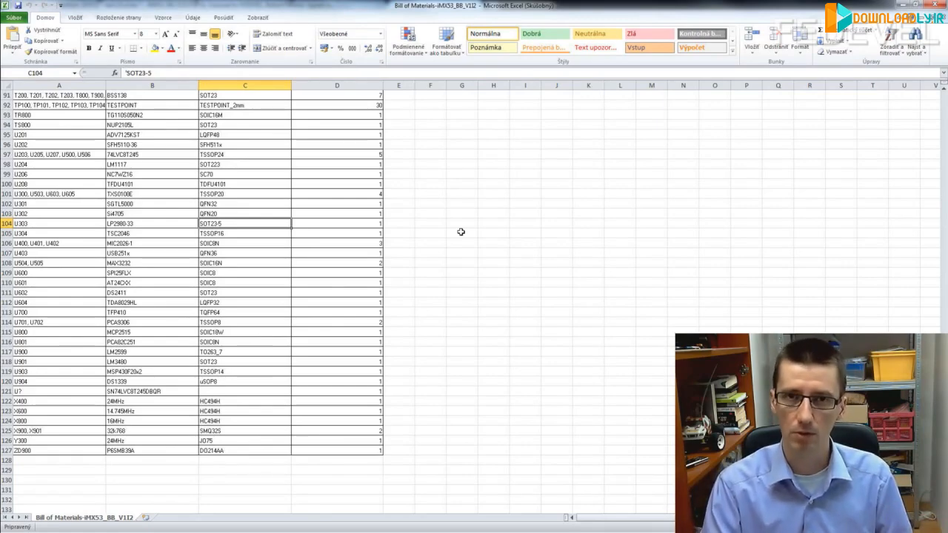
{"action": "left_click", "coordinate": [411, 287]}
{"action": "scroll", "coordinate": [411, 287], "scroll_direction": "up", "scroll_amount": 20}
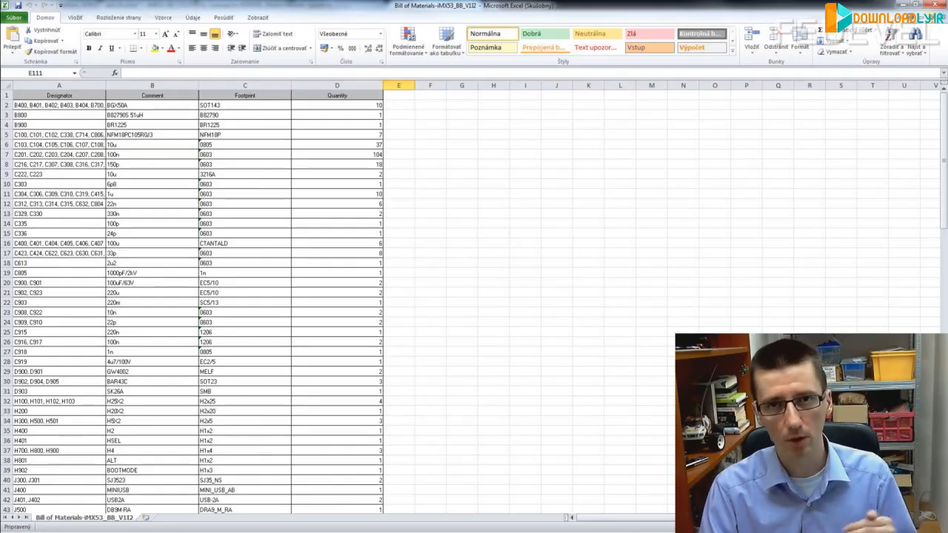
- Close the Excel workbook and reopen the Bill of Materials configuration from the output job in Altium Designer
{"action": "left_click", "coordinate": [935, 4]}
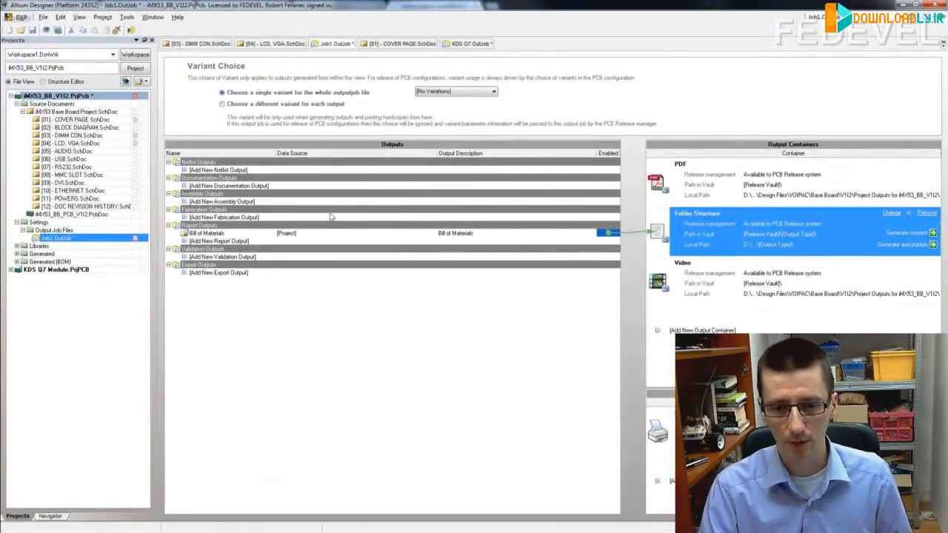
{"action": "left_click", "coordinate": [213, 234]}
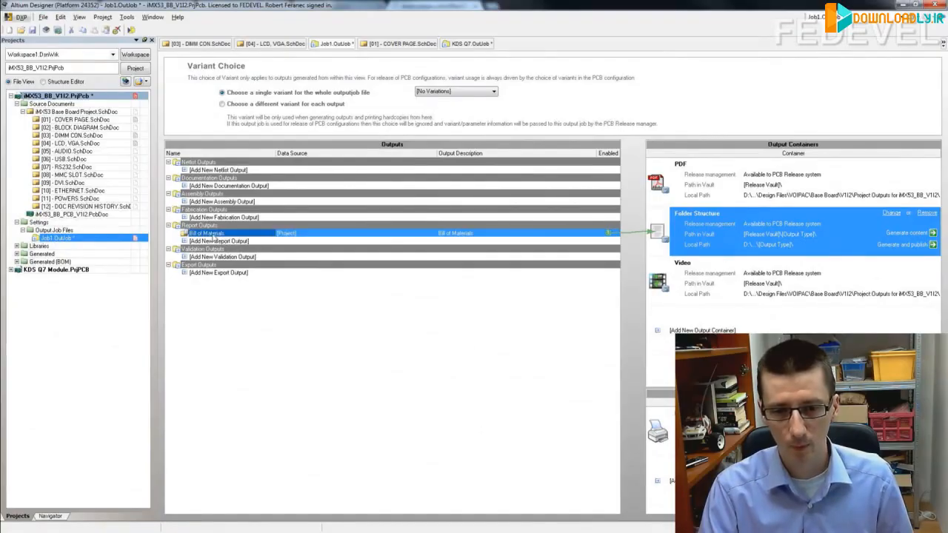
{"action": "double_click", "coordinate": [212, 234]}
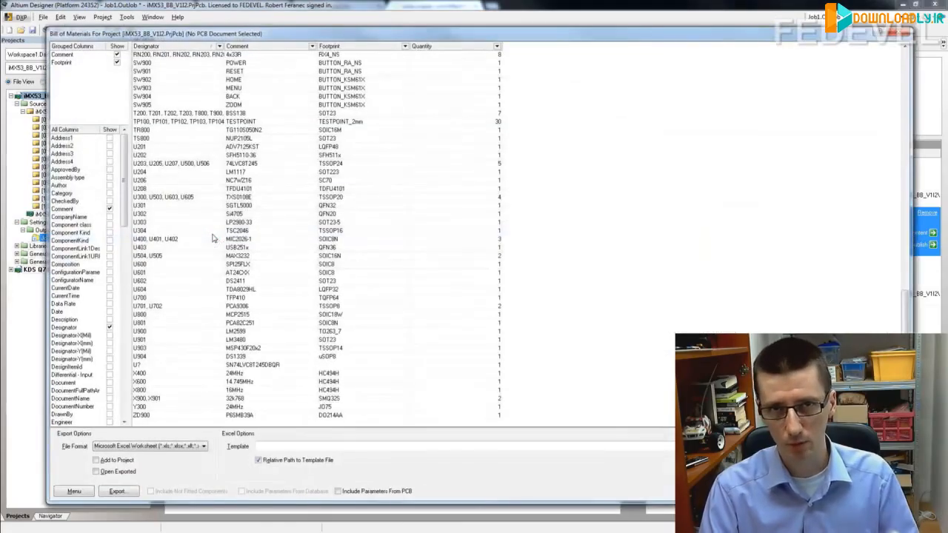
{"action": "left_click_drag", "start_coordinate": [324, 38], "coordinate": [283, 18]}
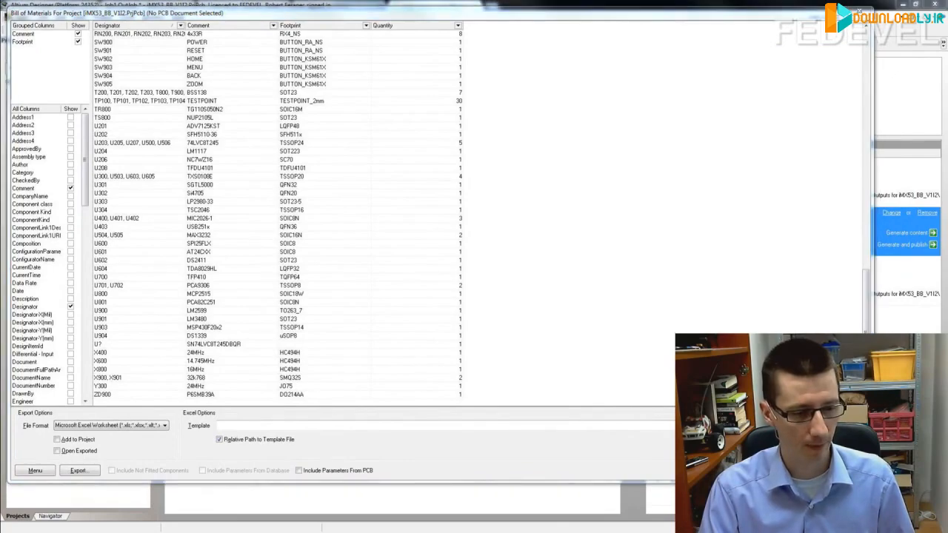
- Check the manufacturer and supplier parameters in the component parameters image in Windows Photo Viewer, and return to the Bill of Materials configuration
{"action": "key", "text": "alt+Tab"}
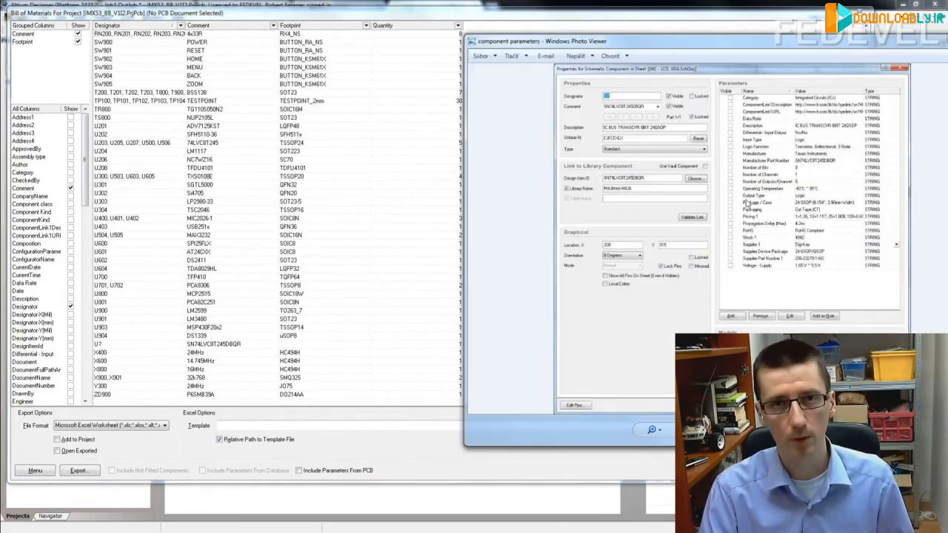
{"action": "left_click_drag", "start_coordinate": [743, 43], "coordinate": [684, 13]}
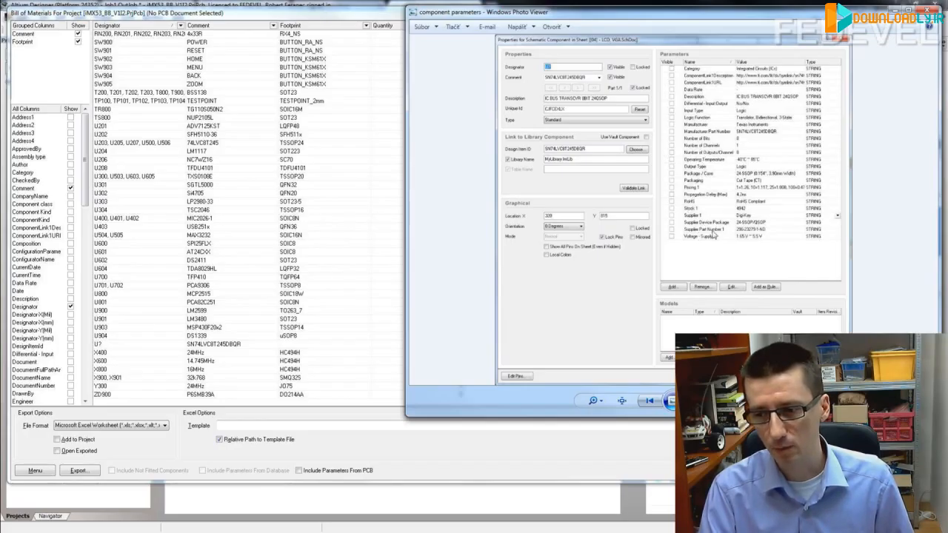
{"action": "left_click", "coordinate": [381, 18]}
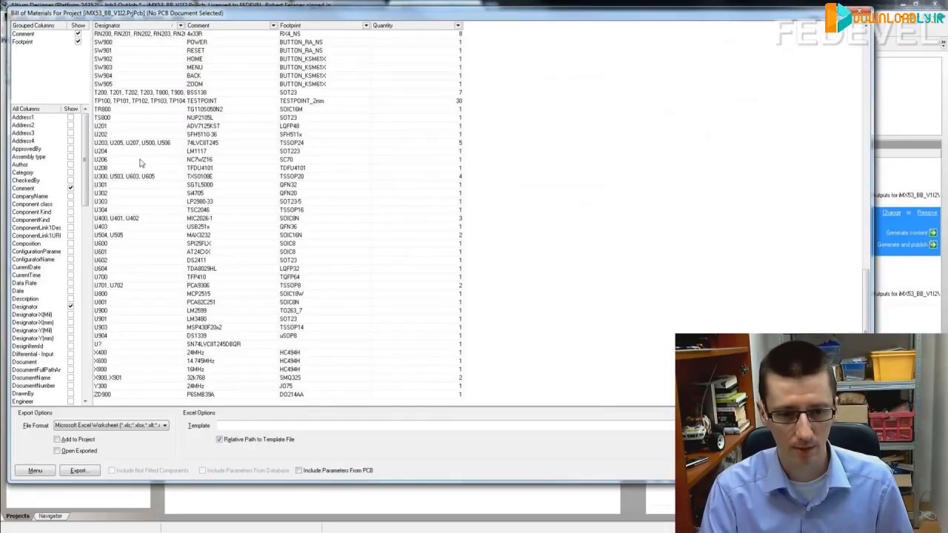
- Show the Manufacturer and Manufacturer Part Number columns in the Bill of Materials, widening the column list to read the full names
{"action": "left_click_drag", "start_coordinate": [86, 170], "coordinate": [73, 285]}
{"action": "left_click", "coordinate": [71, 283]}
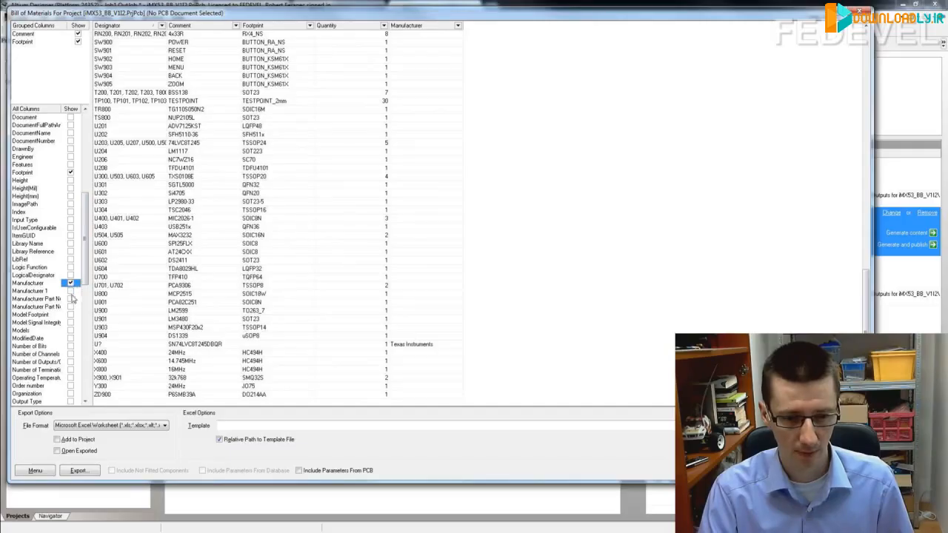
{"action": "left_click_drag", "start_coordinate": [94, 299], "coordinate": [146, 304]}
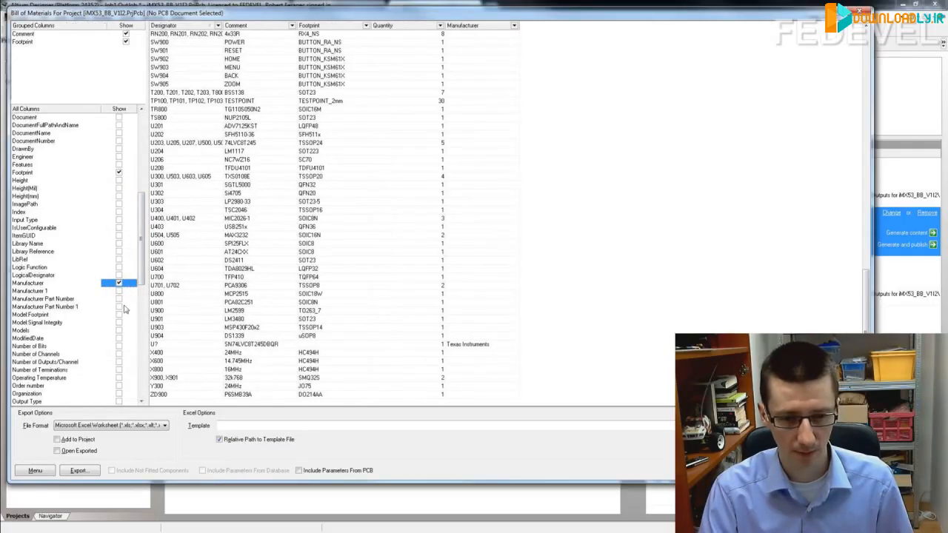
{"action": "left_click", "coordinate": [119, 306]}
- Show the Supplier 1 and Supplier Part Number 1 columns, and regenerate the Bill of Materials through the Folder Structure container
{"action": "left_click_drag", "start_coordinate": [143, 270], "coordinate": [140, 362]}
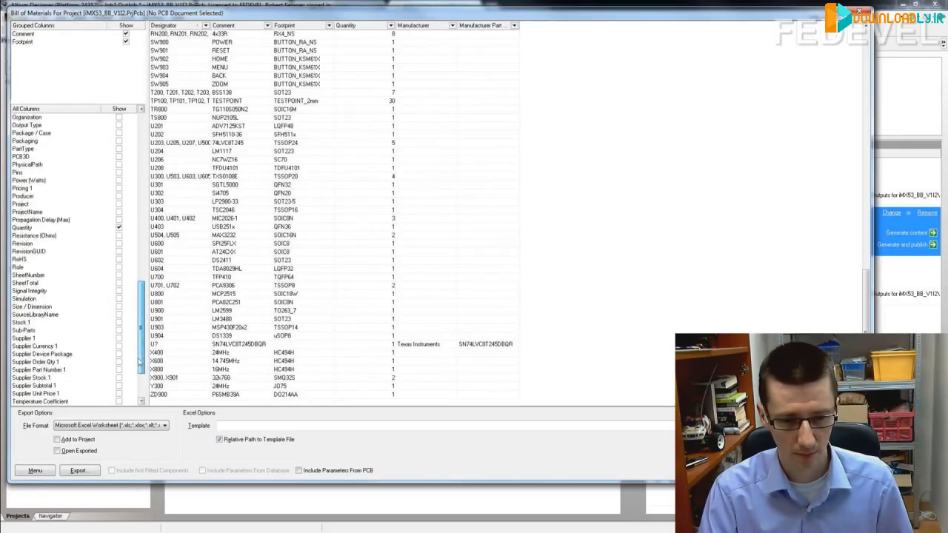
{"action": "left_click", "coordinate": [118, 338]}
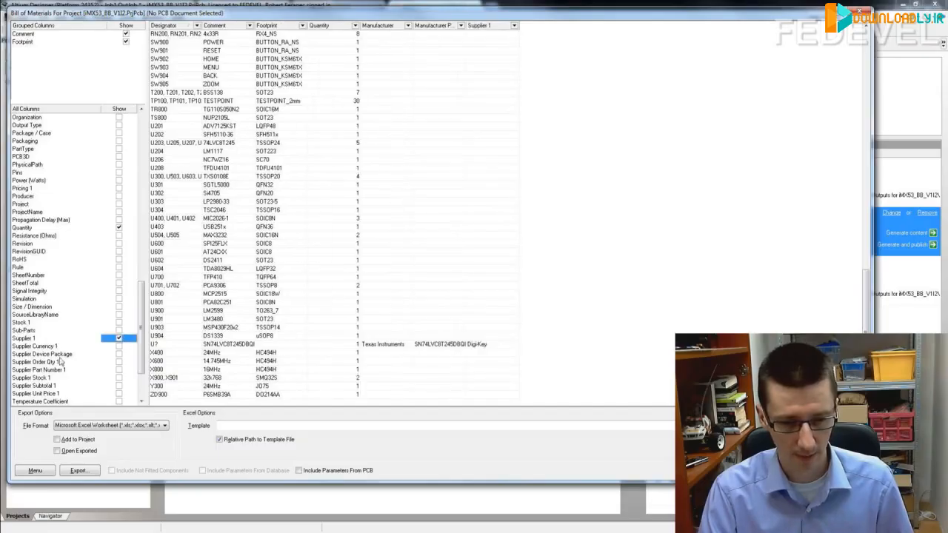
{"action": "left_click", "coordinate": [119, 370]}
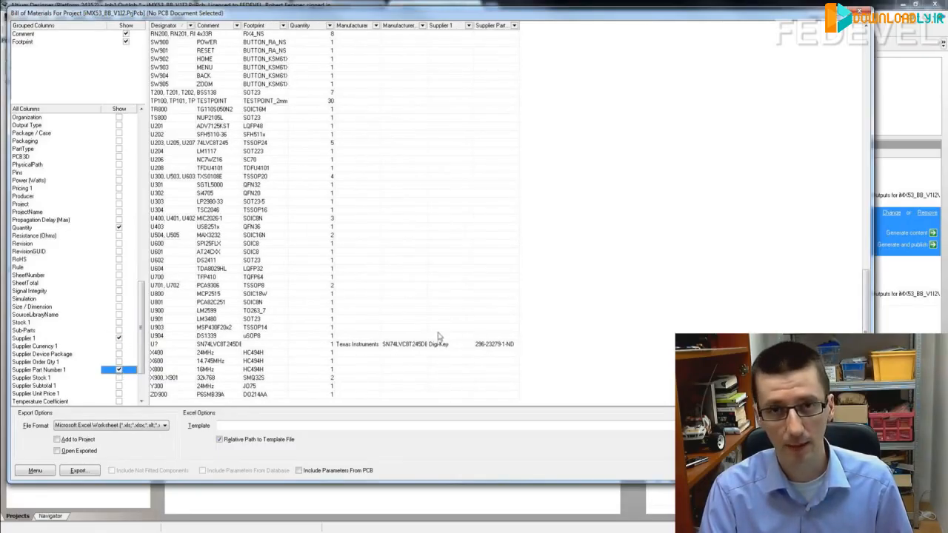
{"action": "left_click", "coordinate": [804, 470]}
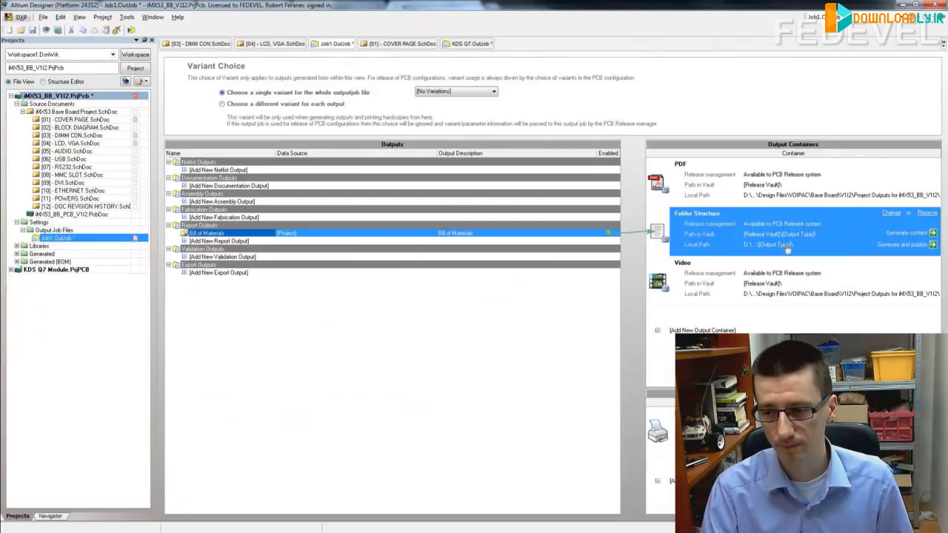
{"action": "left_click", "coordinate": [900, 232]}
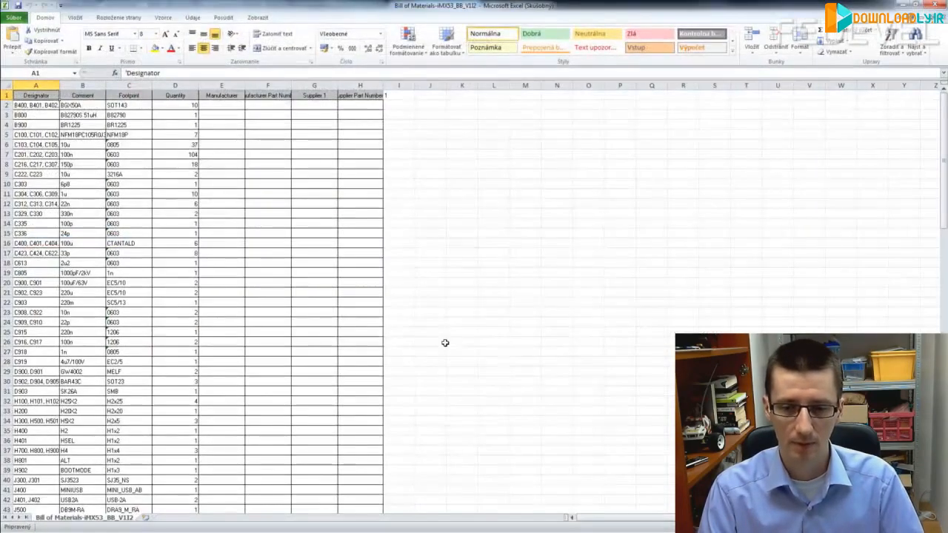
- Examine the regenerated Bill of Materials in Excel for rows with manufacturer and supplier details filled in
{"action": "left_click", "coordinate": [431, 299]}
{"action": "scroll", "coordinate": [269, 162], "scroll_direction": "down", "scroll_amount": 20}
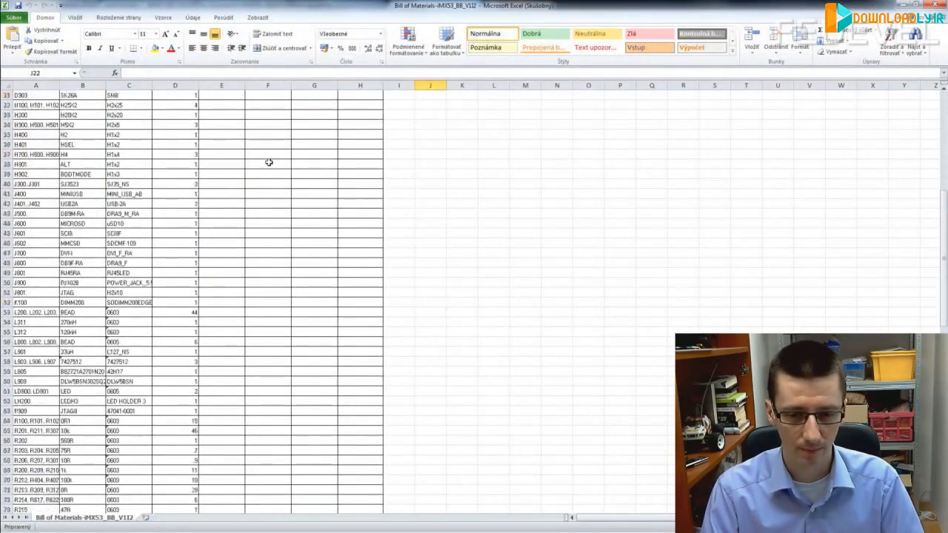
{"action": "scroll", "coordinate": [269, 162], "scroll_direction": "down", "scroll_amount": 2}
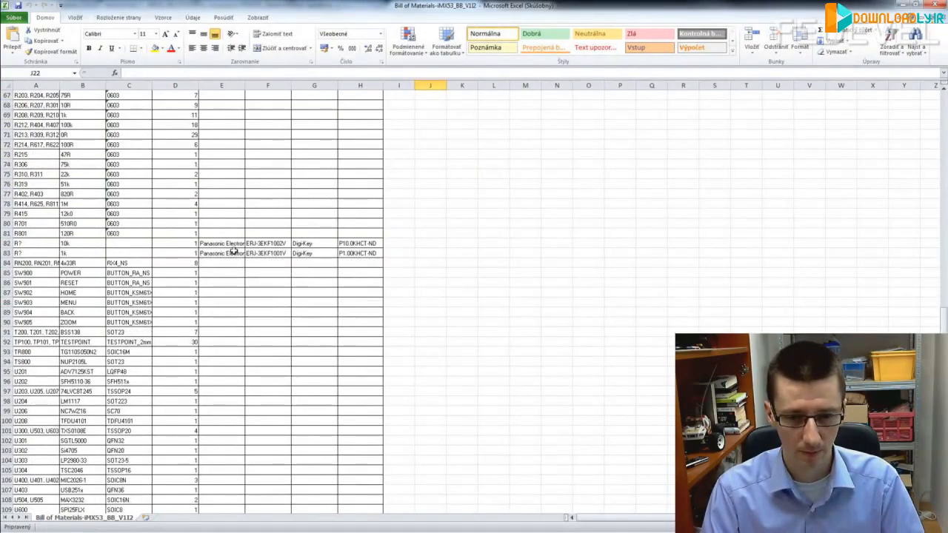
{"action": "scroll", "coordinate": [233, 252], "scroll_direction": "down", "scroll_amount": 1}
{"action": "key", "text": "ctrl+Home"}
{"action": "scroll", "coordinate": [243, 216], "scroll_direction": "down", "scroll_amount": 2}
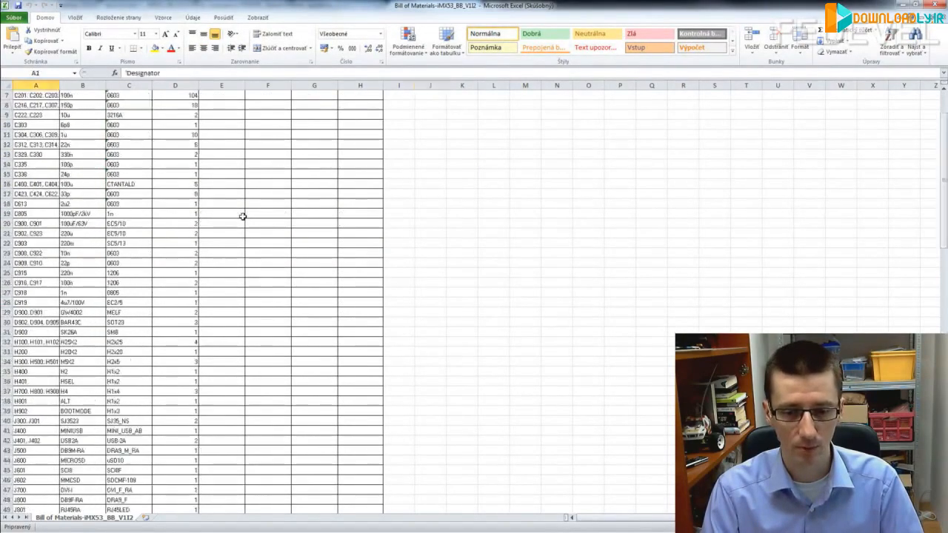
{"action": "scroll", "coordinate": [254, 252], "scroll_direction": "down", "scroll_amount": 20}
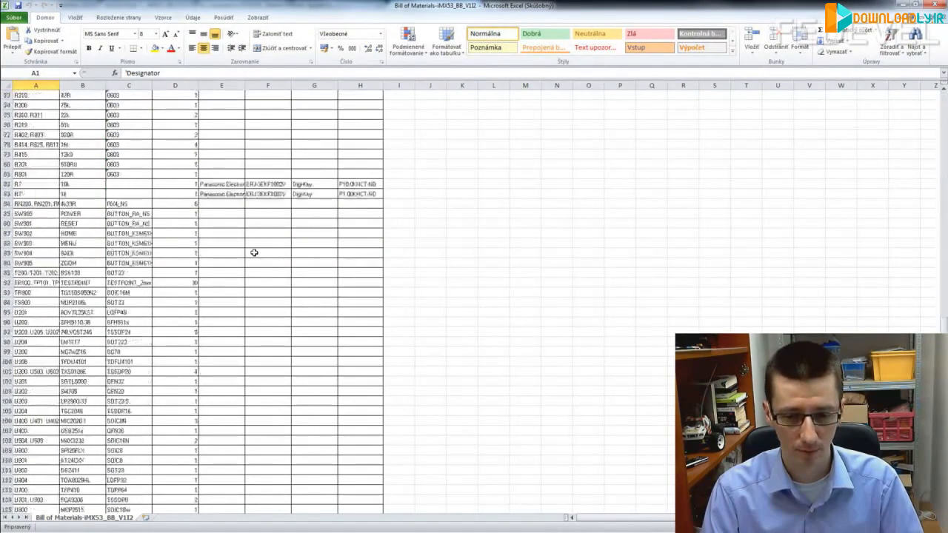
{"action": "scroll", "coordinate": [254, 253], "scroll_direction": "down", "scroll_amount": 1}
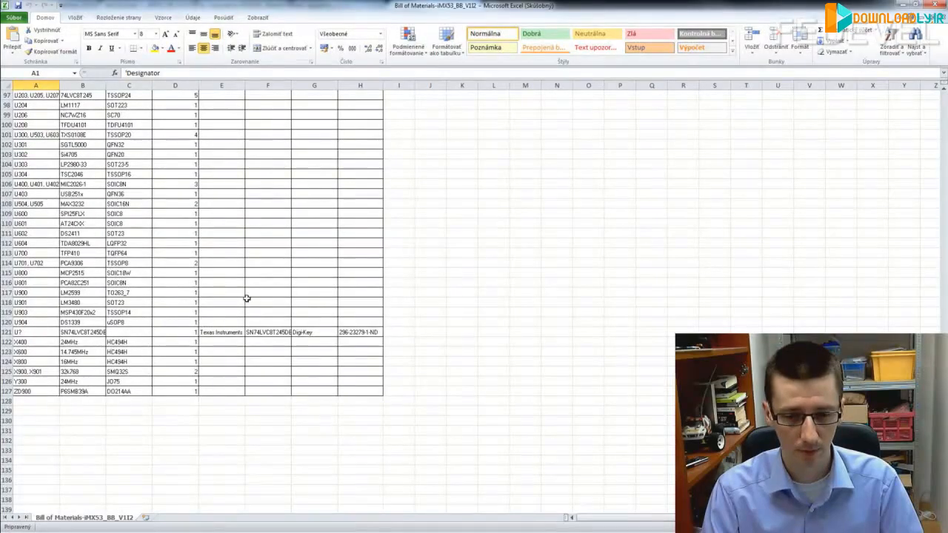
- Examine the SN74LVC8T245DBQR row, checking its designator, comment, manufacturer, manufacturer part number, supplier and supplier part number
{"action": "left_click", "coordinate": [99, 335]}
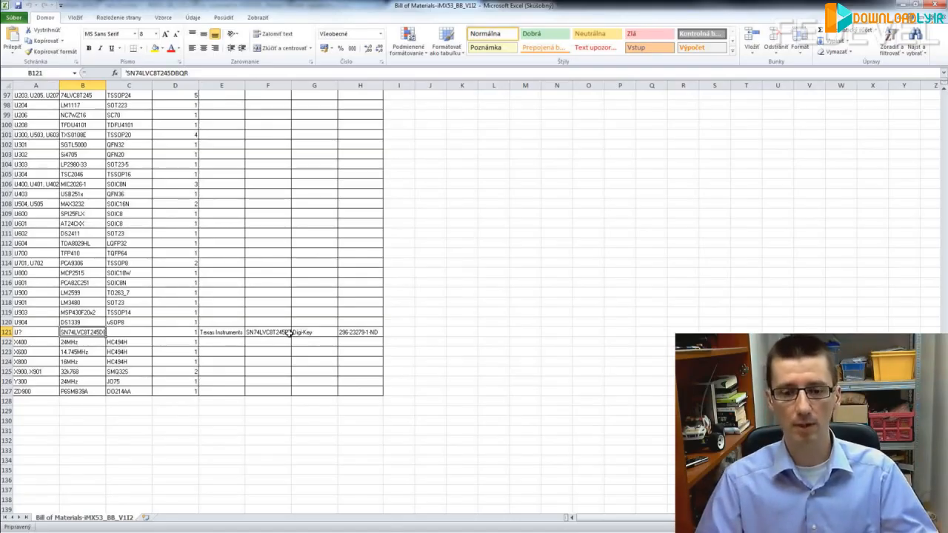
{"action": "left_click", "coordinate": [312, 332]}
{"action": "left_click", "coordinate": [343, 333]}
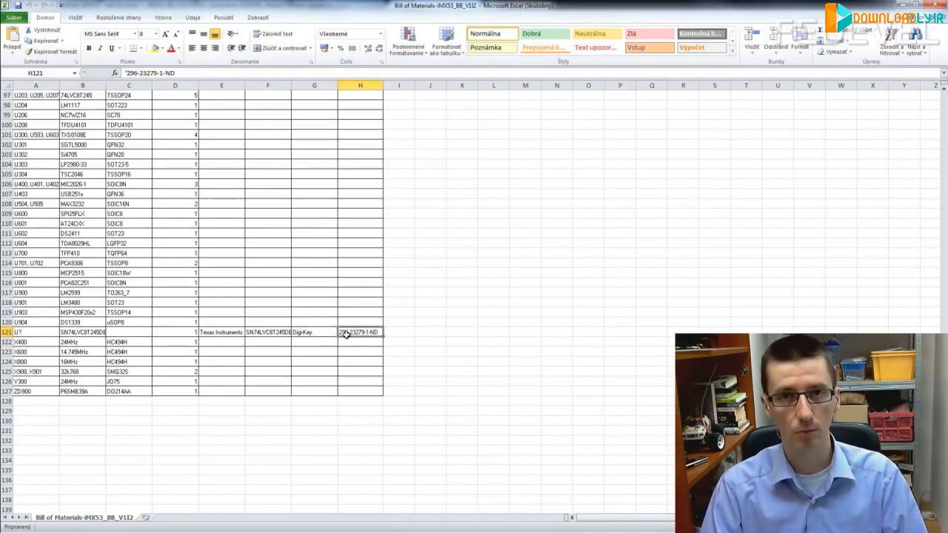
{"action": "left_click", "coordinate": [323, 334]}
{"action": "left_click", "coordinate": [356, 333]}
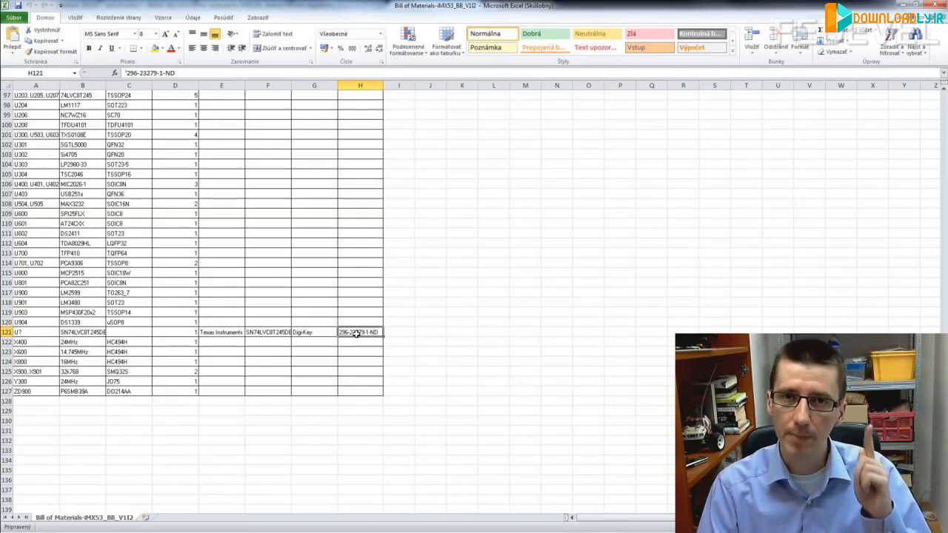
{"action": "left_click", "coordinate": [33, 335]}
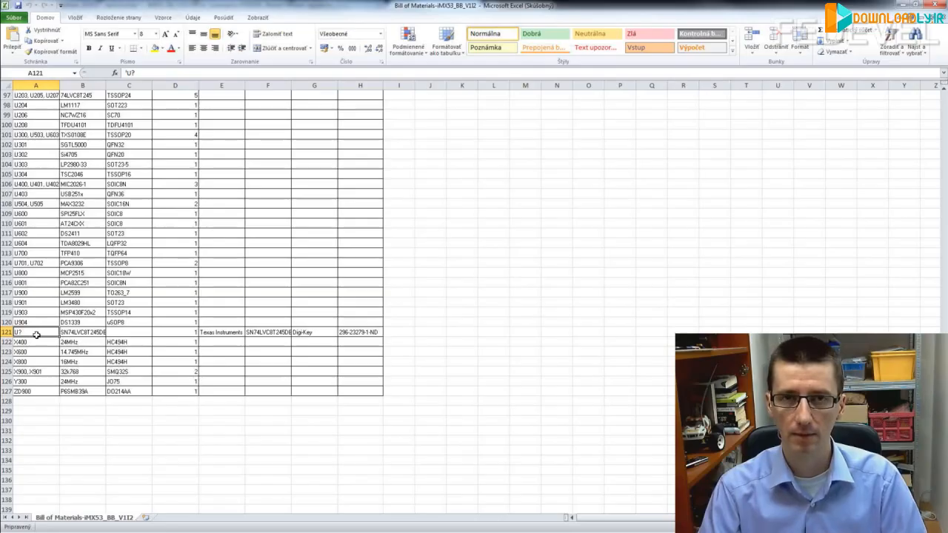
{"action": "left_click", "coordinate": [224, 335]}
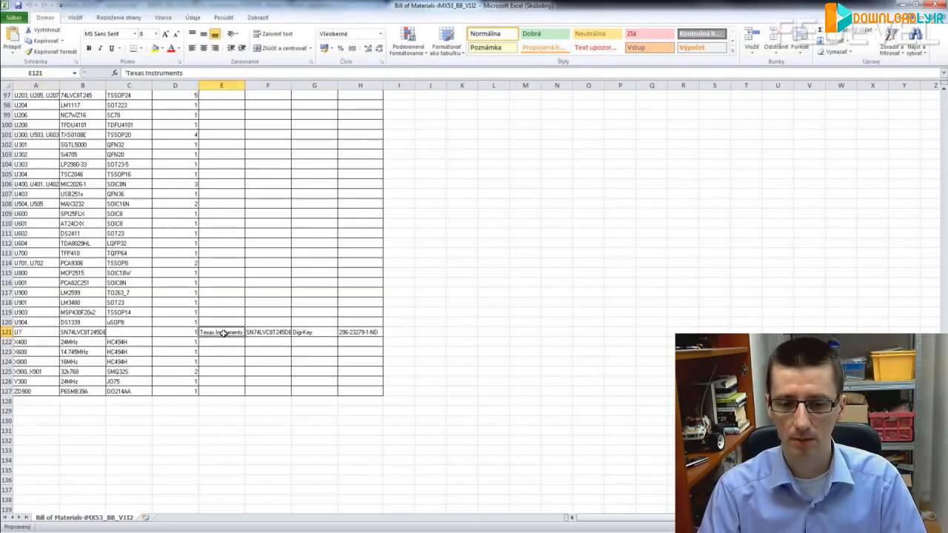
{"action": "left_click_drag", "start_coordinate": [374, 332], "coordinate": [240, 328]}
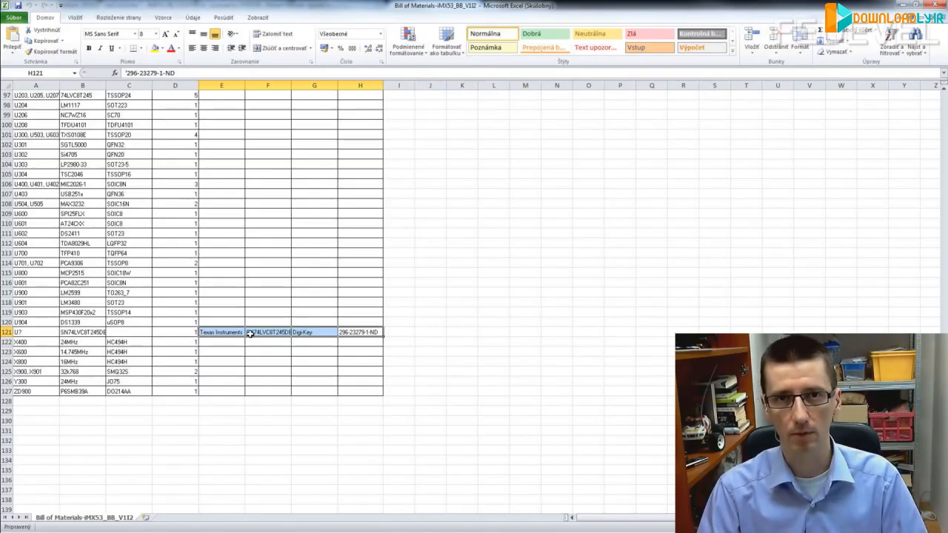
- Switch to the browser and enlarge a CTS environmental chamber picture from the Google Images results
{"action": "scroll", "coordinate": [249, 341], "scroll_direction": "up", "scroll_amount": 20}
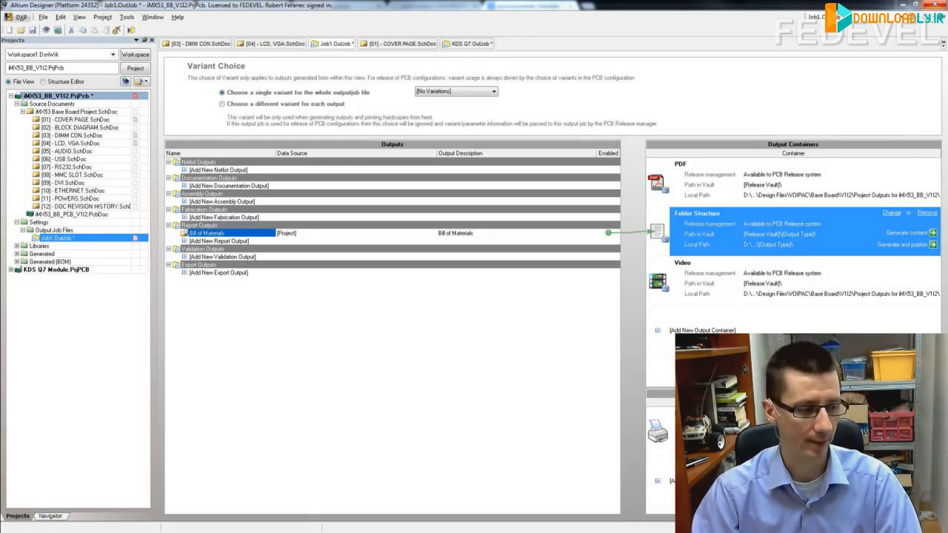
{"action": "key", "text": "alt+Tab"}
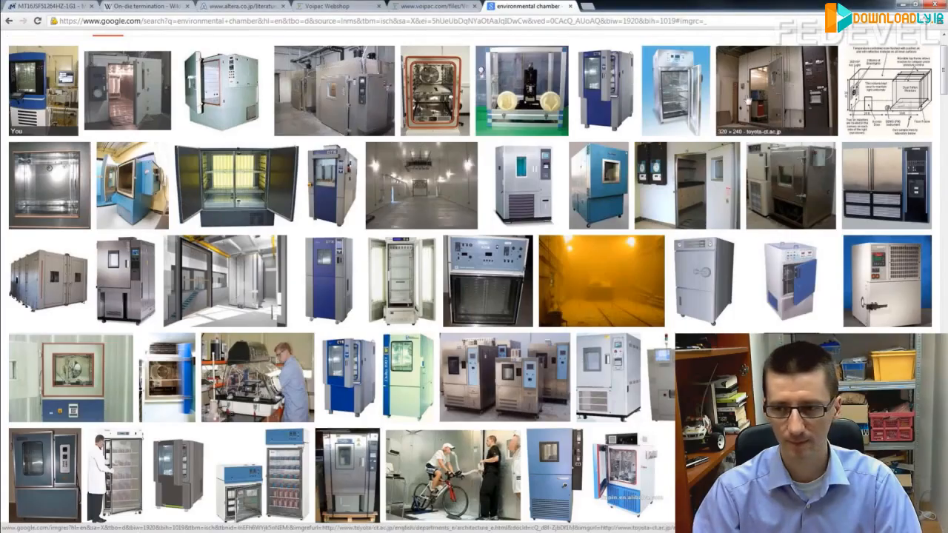
{"action": "scroll", "coordinate": [751, 132], "scroll_direction": "up", "scroll_amount": 2}
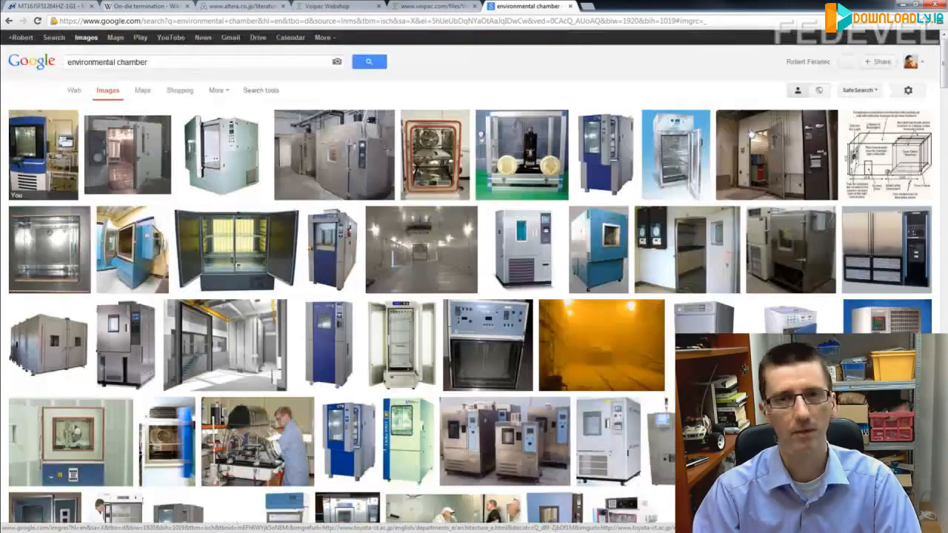
{"action": "left_click", "coordinate": [598, 153]}
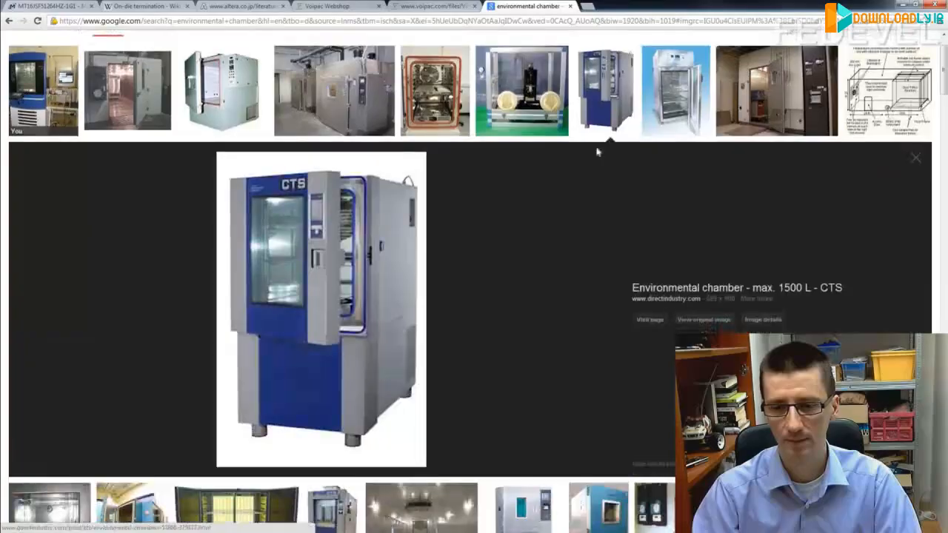
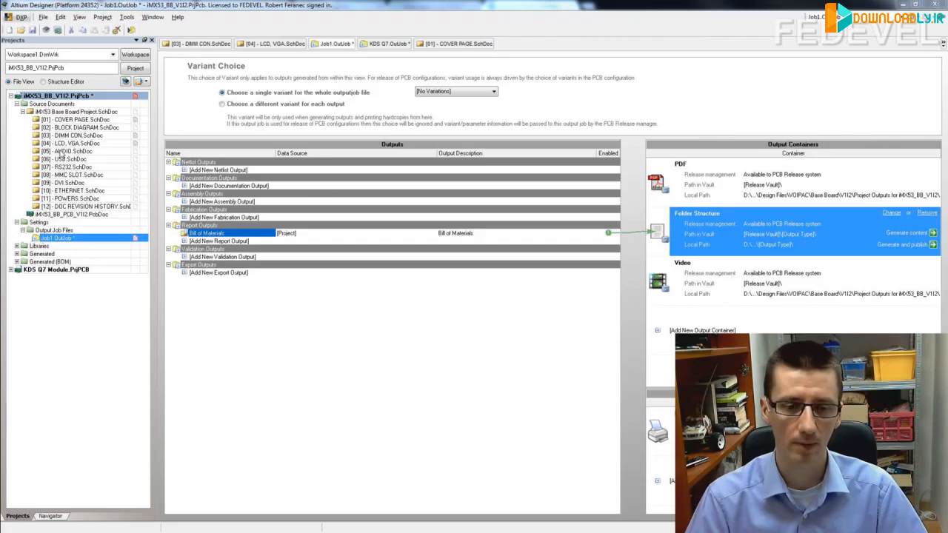
- Open the KDS Q7 output job from the KDS Q7 Module project and select its Component References report
{"action": "left_click", "coordinate": [11, 270]}
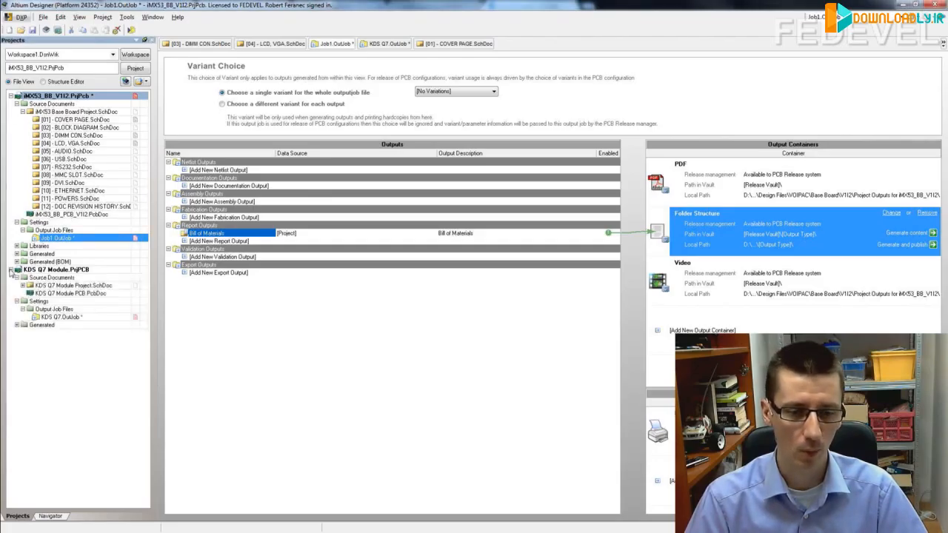
{"action": "left_click", "coordinate": [63, 317]}
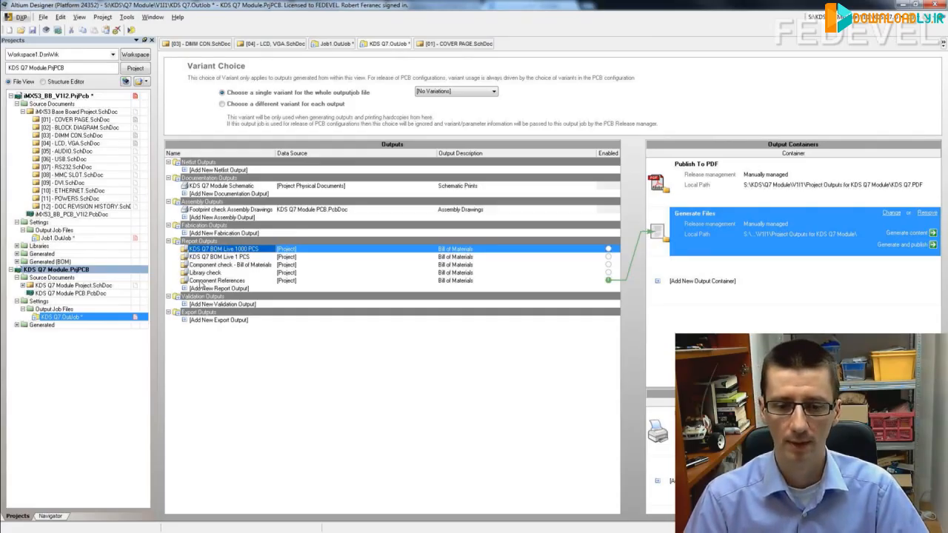
{"action": "left_click", "coordinate": [201, 282]}
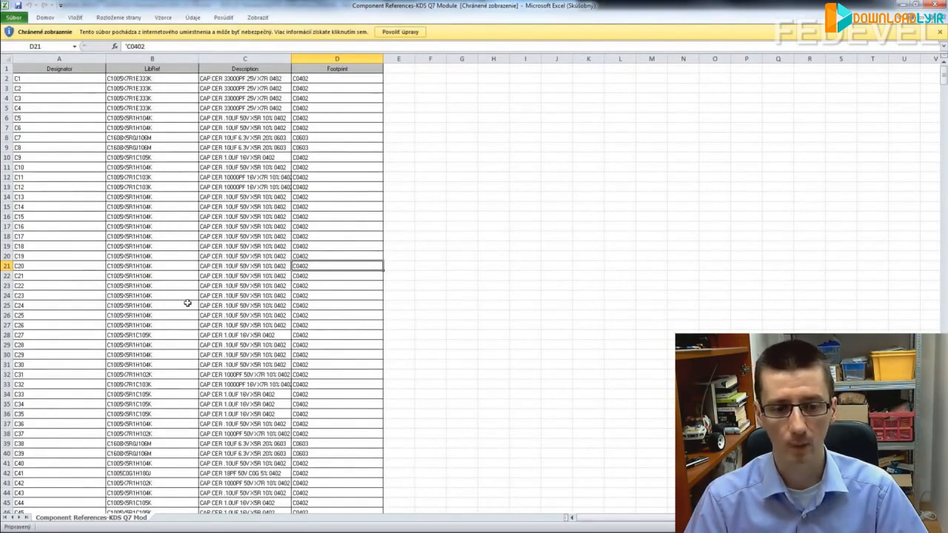
- Examine the C22 row in the Component References workbook, checking its designator, LibRef, description and footprint
{"action": "left_click", "coordinate": [29, 285]}
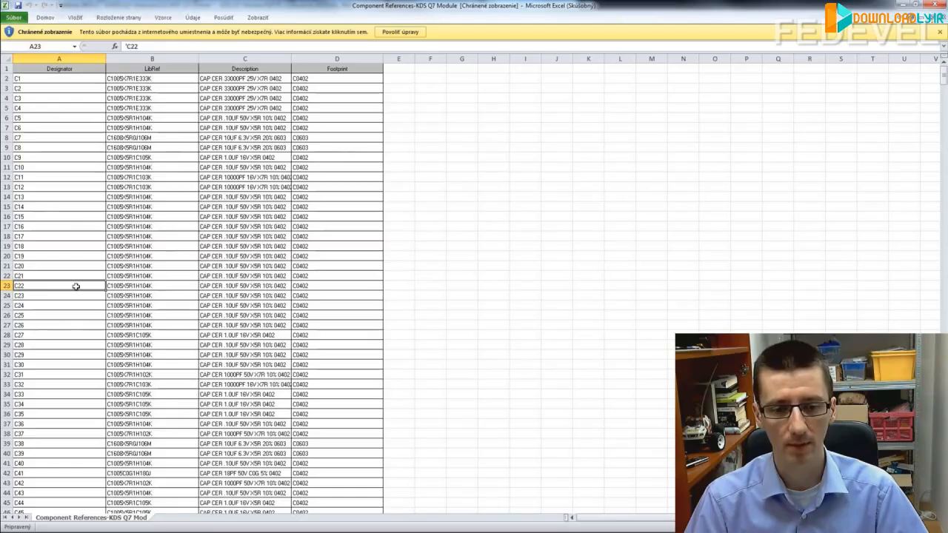
{"action": "left_click", "coordinate": [126, 286]}
{"action": "left_click", "coordinate": [215, 293]}
{"action": "left_click", "coordinate": [302, 286]}
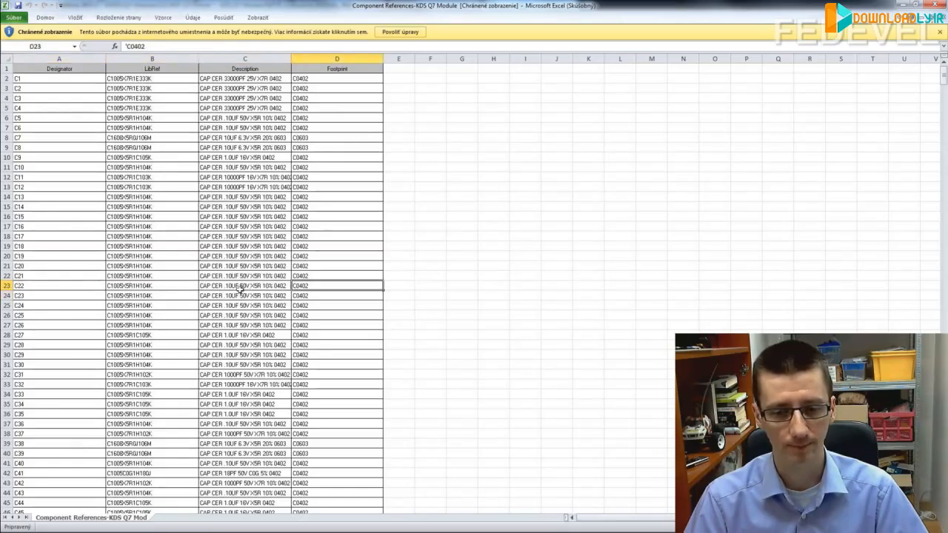
{"action": "left_click", "coordinate": [239, 289]}
{"action": "left_click", "coordinate": [155, 286]}
{"action": "left_click", "coordinate": [53, 286]}
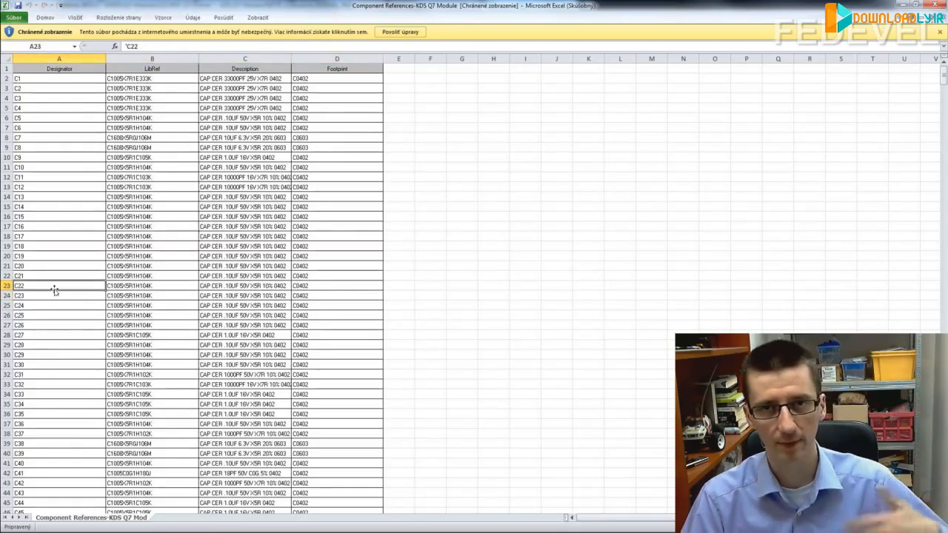
{"action": "scroll", "coordinate": [43, 377], "scroll_direction": "down", "scroll_amount": 1}
{"action": "scroll", "coordinate": [43, 378], "scroll_direction": "up", "scroll_amount": 1}
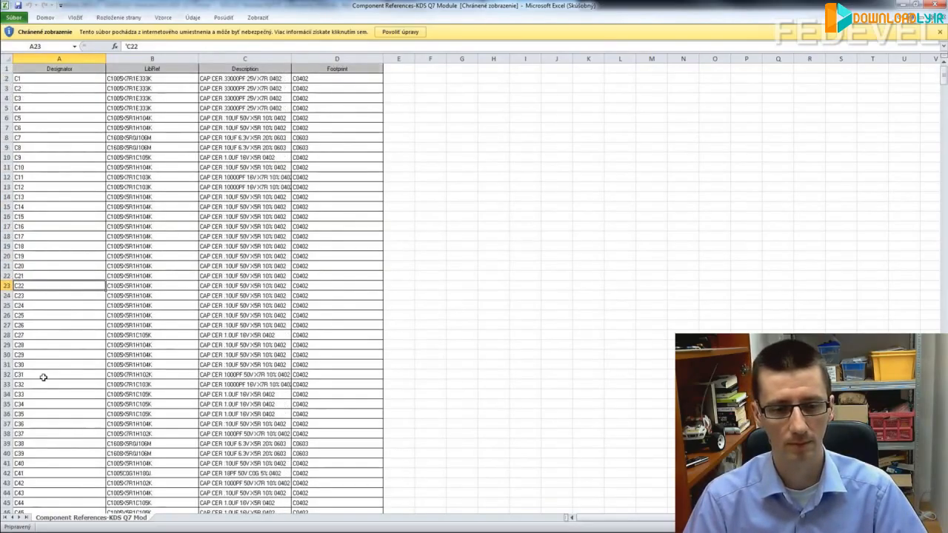
{"action": "left_click", "coordinate": [905, 5]}
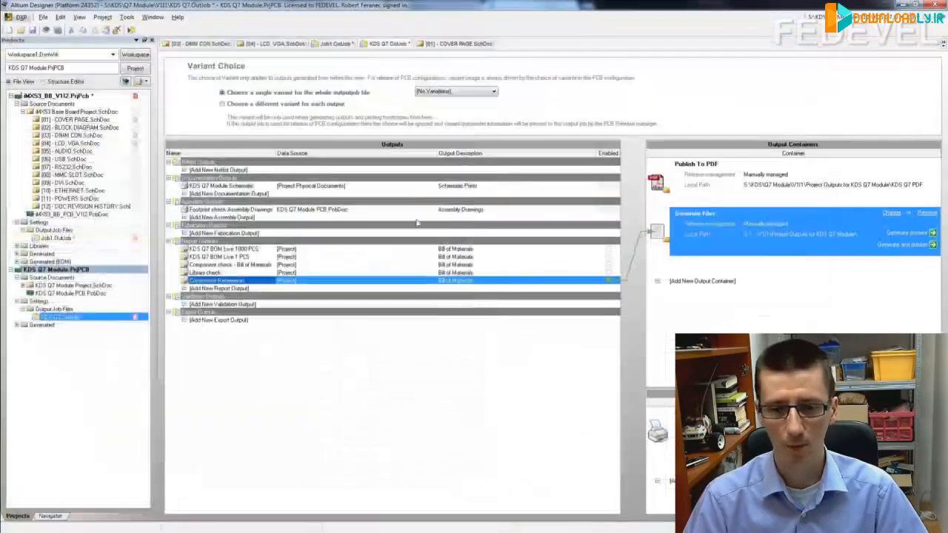
- Select the Library check report in the output job and view the Library check workbook in Excel from its first row
{"action": "left_click", "coordinate": [211, 273]}
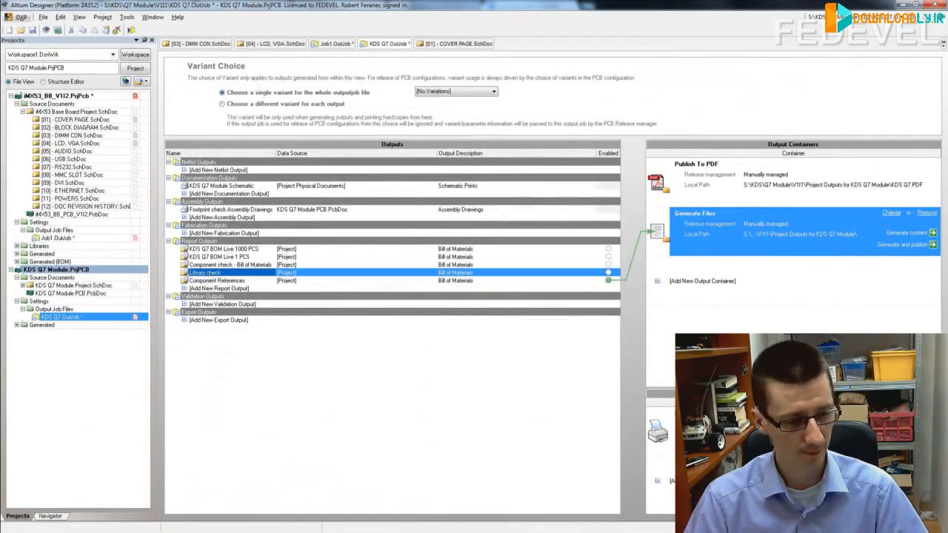
{"action": "key", "text": "alt+Tab"}
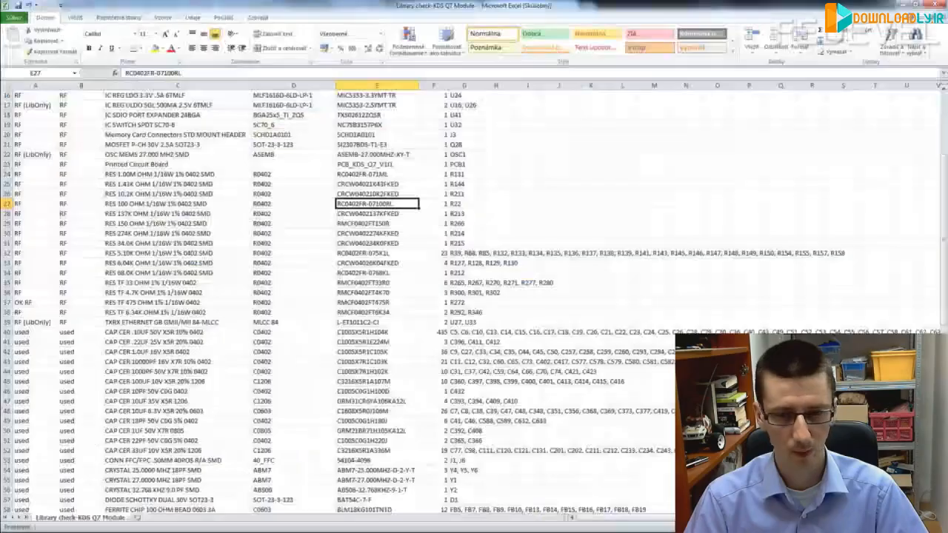
{"action": "left_click", "coordinate": [278, 321]}
{"action": "scroll", "coordinate": [278, 321], "scroll_direction": "up", "scroll_amount": 4}
{"action": "scroll", "coordinate": [278, 321], "scroll_direction": "up", "scroll_amount": 1}
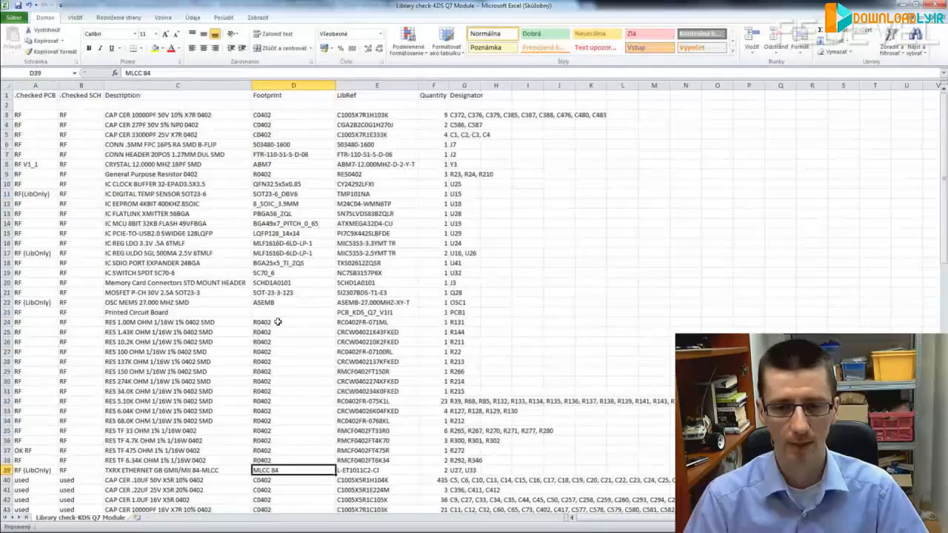
- Examine the library references and footprints of the first capacitor rows in the Library check workbook
{"action": "left_click", "coordinate": [359, 114]}
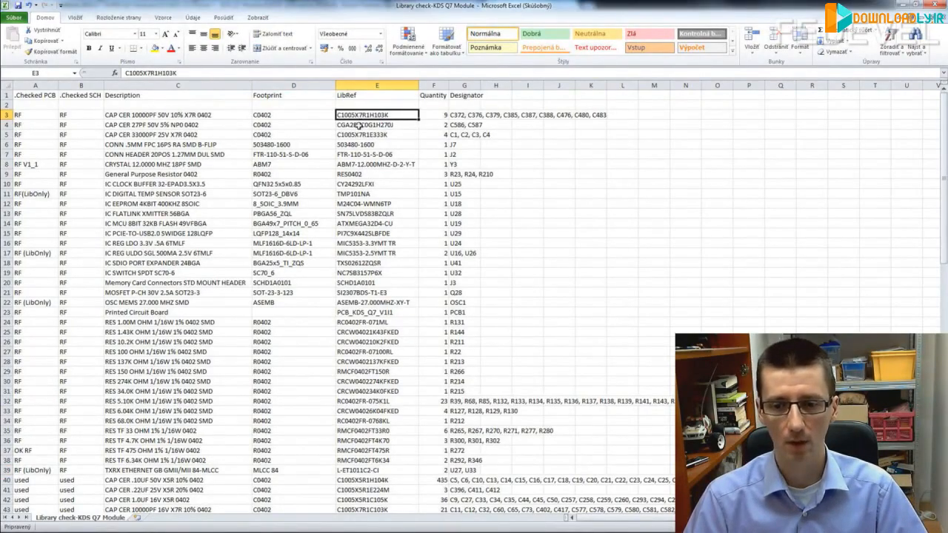
{"action": "key", "text": "Down"}
{"action": "key", "text": "Down"}
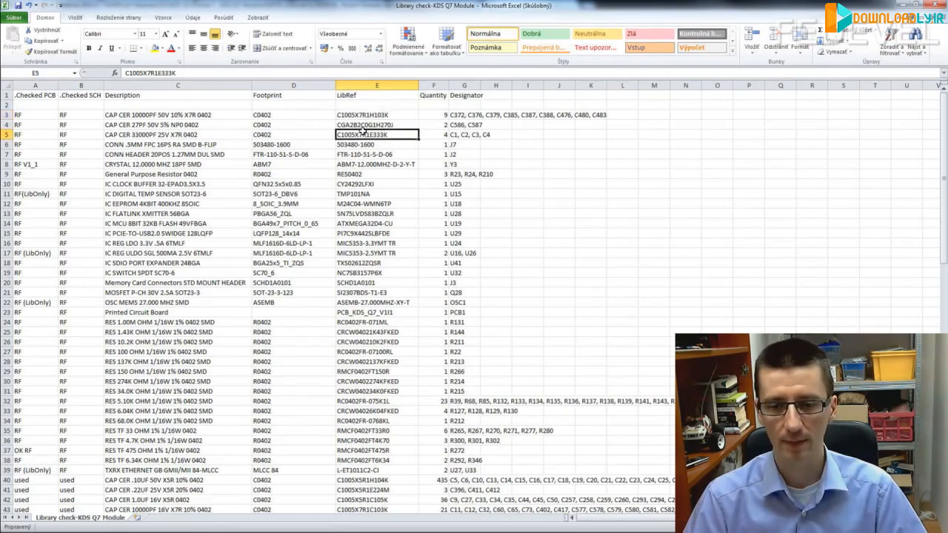
{"action": "left_click", "coordinate": [272, 115]}
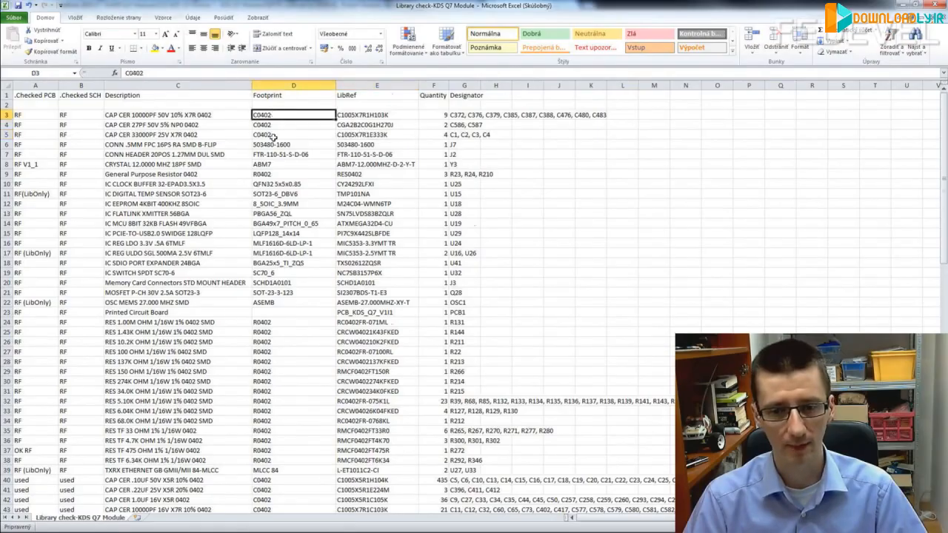
{"action": "scroll", "coordinate": [273, 138], "scroll_direction": "down", "scroll_amount": 8}
{"action": "scroll", "coordinate": [273, 138], "scroll_direction": "up", "scroll_amount": 8}
{"action": "key", "text": "Right"}
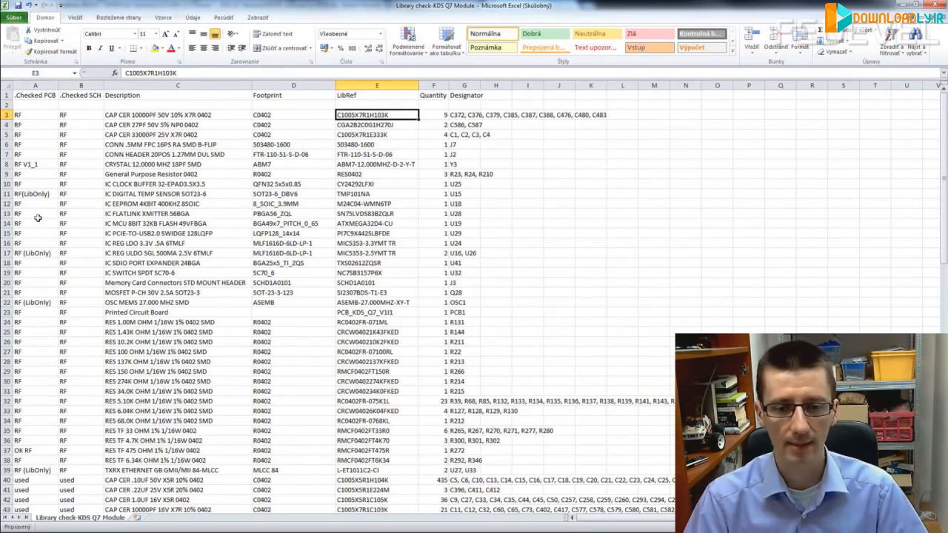
- Examine the components marked as used in the checked columns, starting with the 0.10UF 50V capacitor row
{"action": "scroll", "coordinate": [68, 216], "scroll_direction": "down", "scroll_amount": 5}
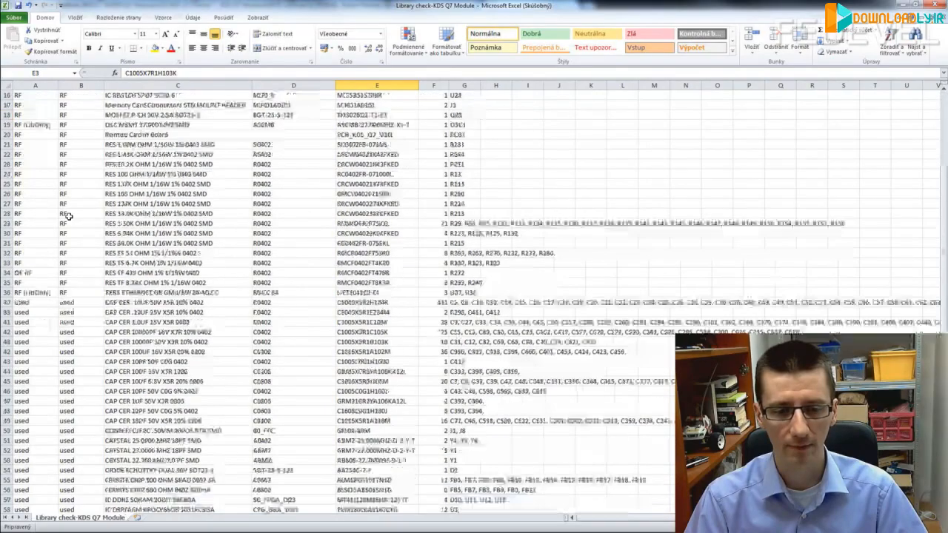
{"action": "scroll", "coordinate": [68, 216], "scroll_direction": "down", "scroll_amount": 1}
{"action": "left_click", "coordinate": [68, 303]}
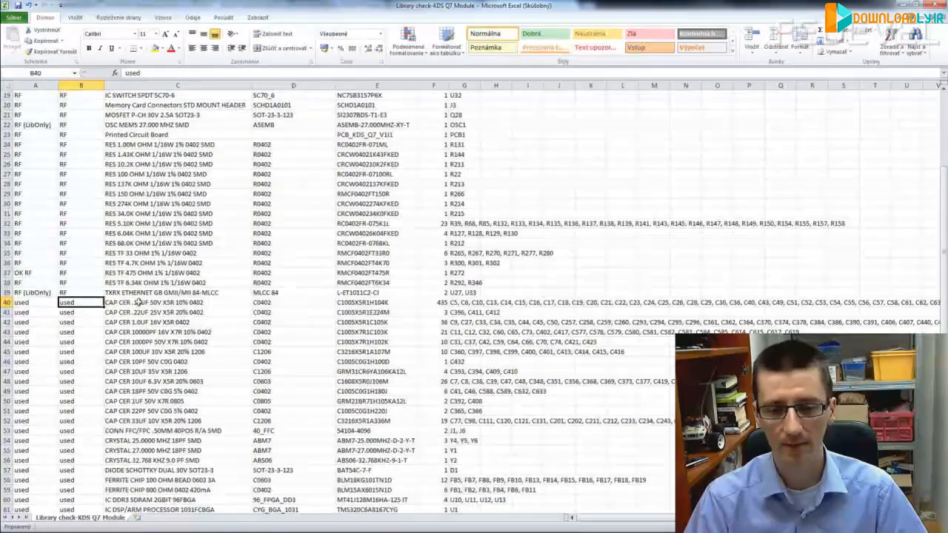
{"action": "left_click", "coordinate": [342, 303]}
{"action": "left_click", "coordinate": [80, 310]}
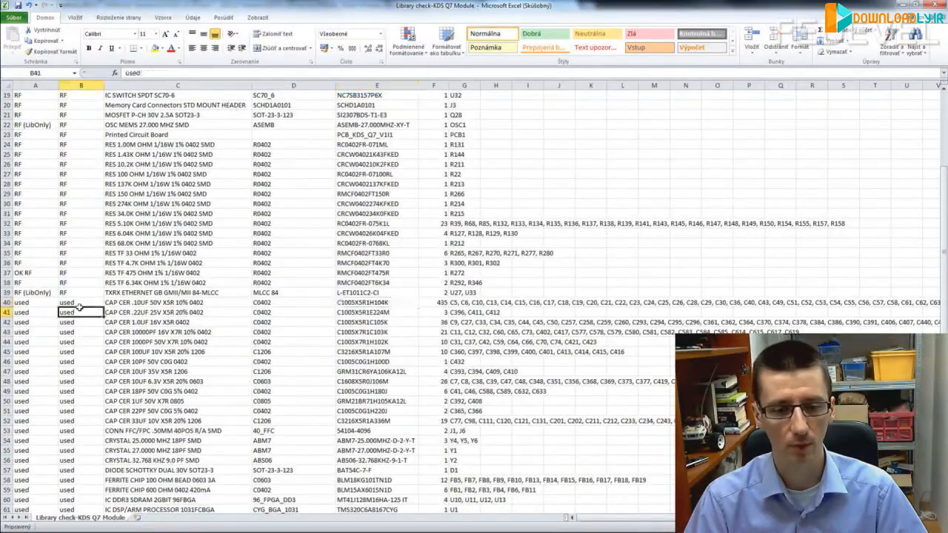
{"action": "scroll", "coordinate": [79, 310], "scroll_direction": "up", "scroll_amount": 6}
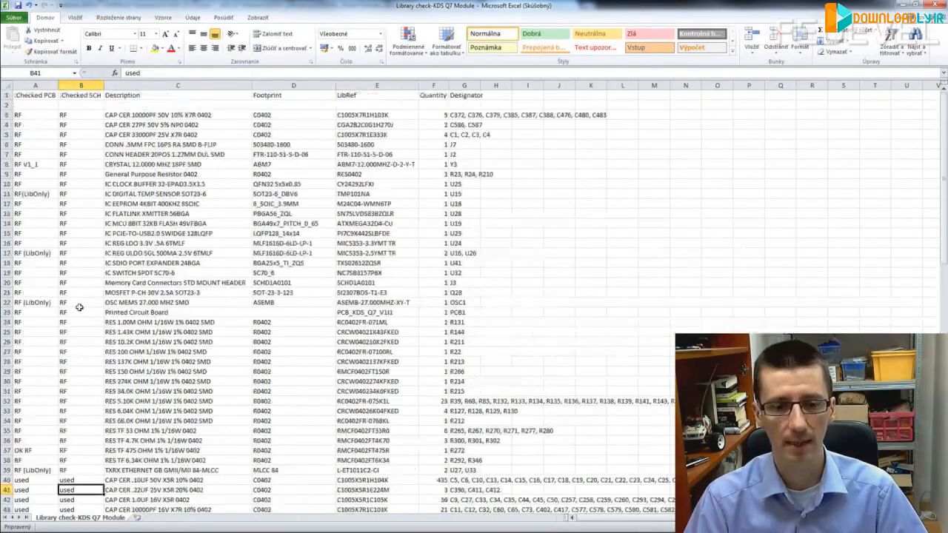
{"action": "left_click", "coordinate": [72, 182]}
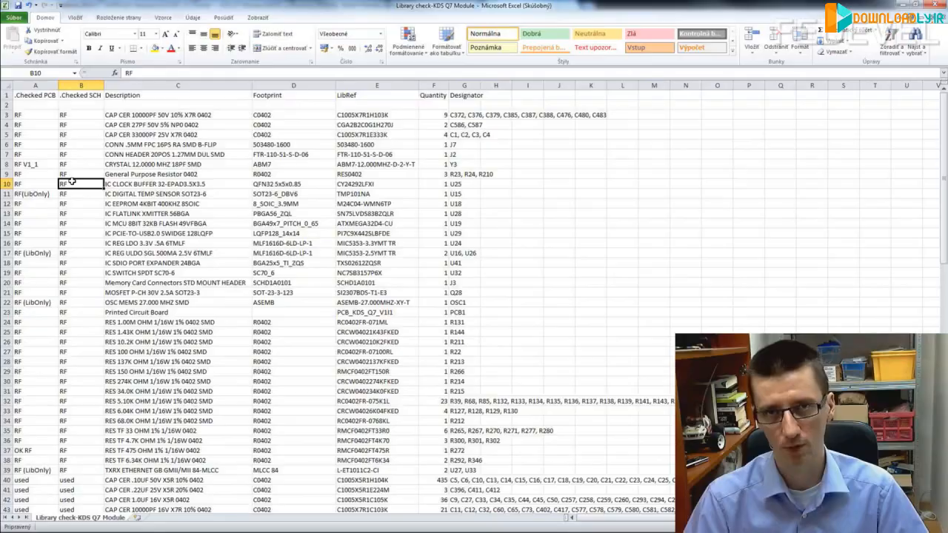
{"action": "left_click", "coordinate": [70, 143]}
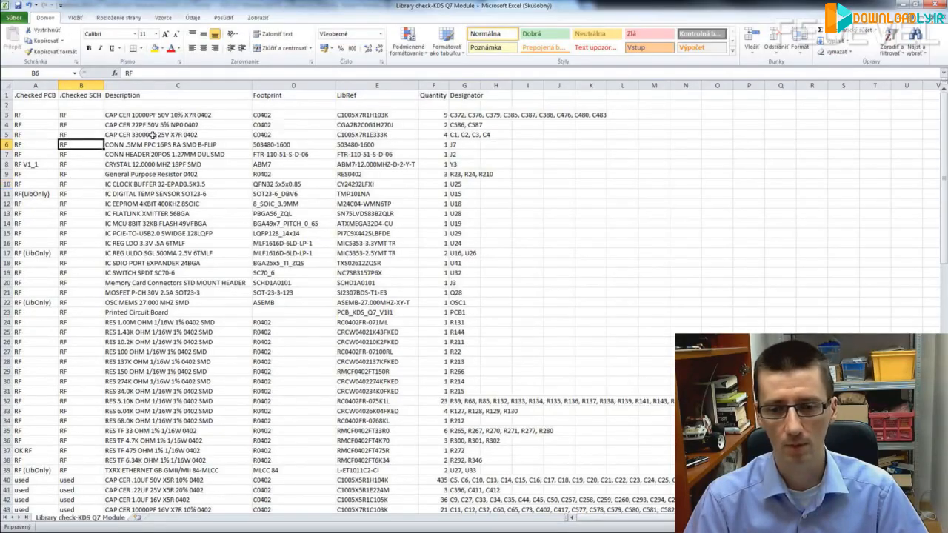
{"action": "left_click", "coordinate": [40, 143]}
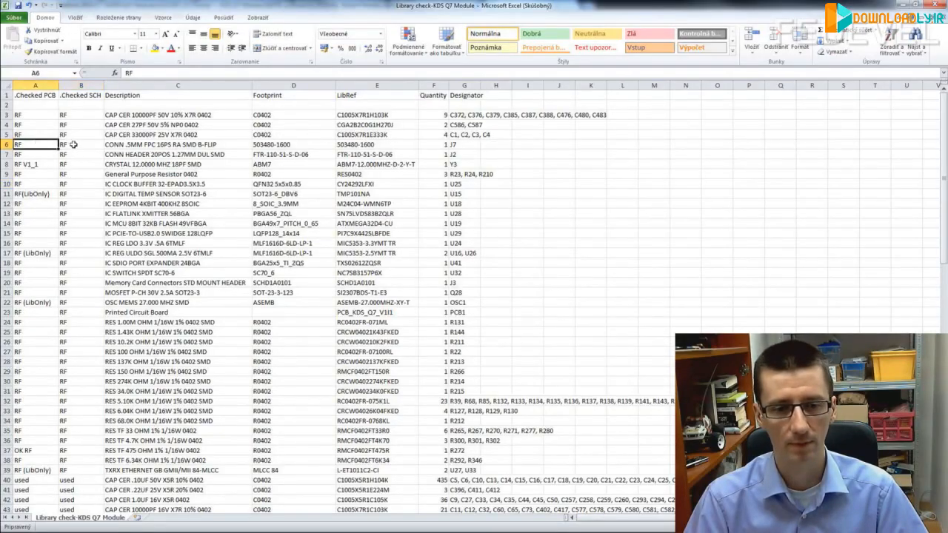
{"action": "left_click", "coordinate": [76, 145]}
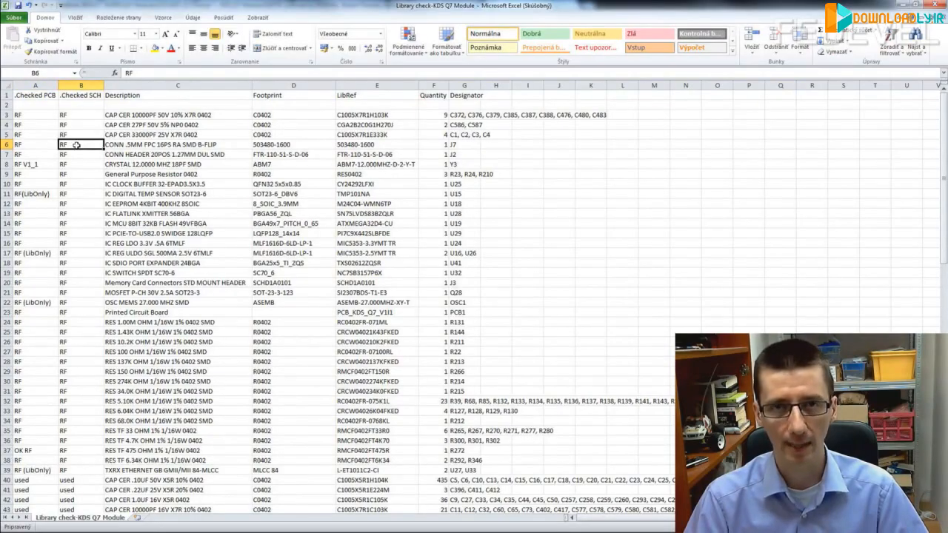
{"action": "left_click", "coordinate": [351, 144]}
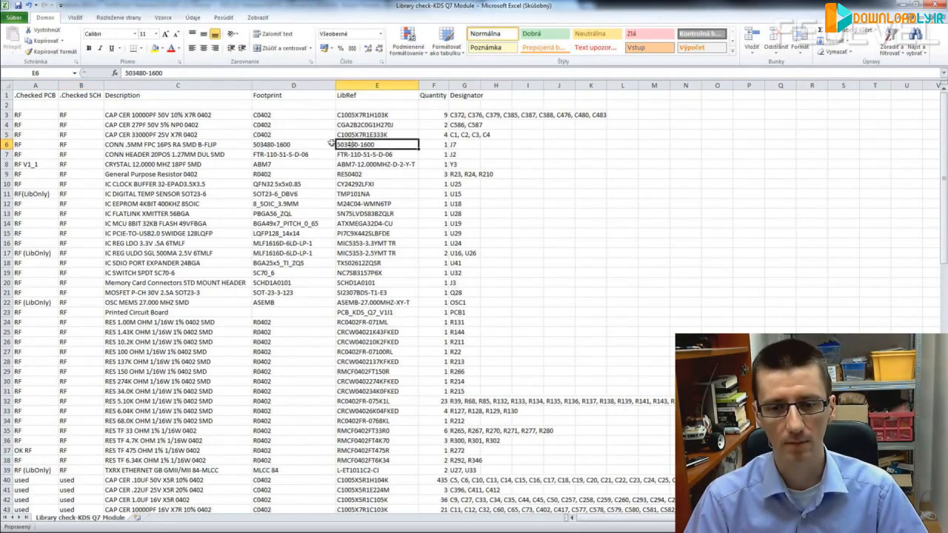
{"action": "left_click", "coordinate": [275, 144]}
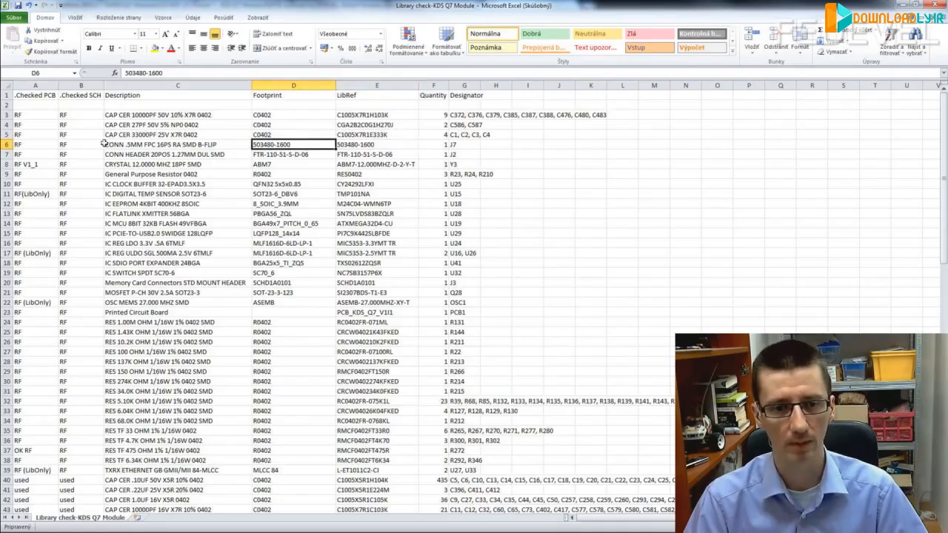
{"action": "left_click", "coordinate": [78, 142]}
{"action": "left_click", "coordinate": [45, 144]}
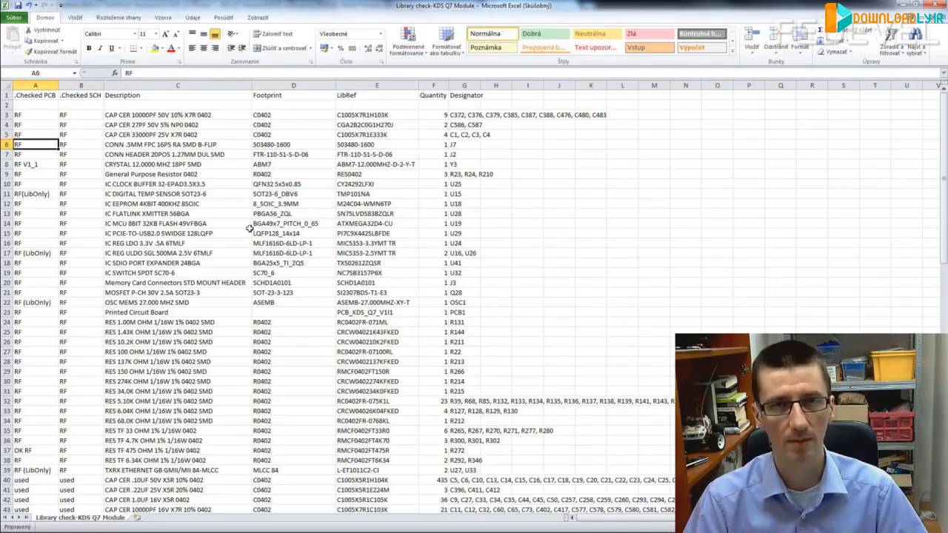
{"action": "left_click", "coordinate": [905, 6]}
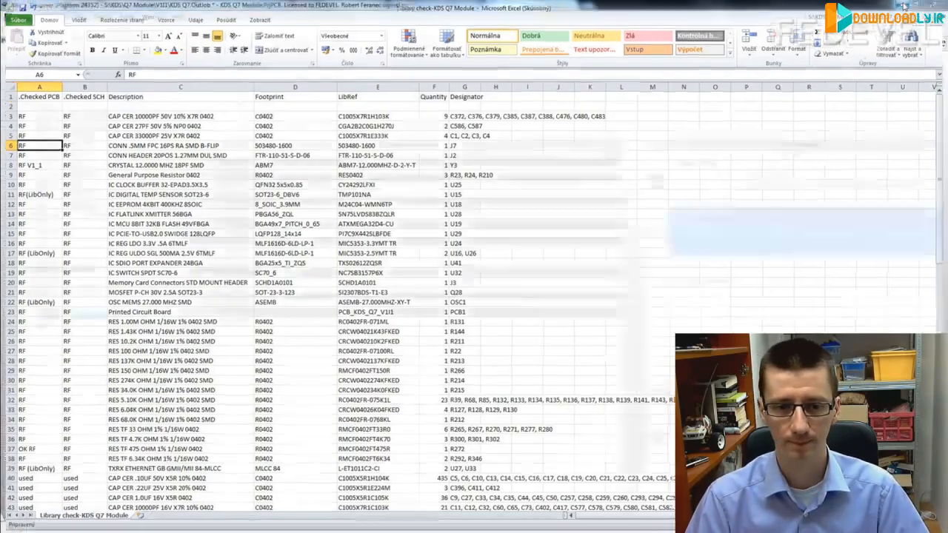
- Open the configuration of the KDS Q7 BOM Live 1000 PCS report in the output job
{"action": "left_click", "coordinate": [220, 251]}
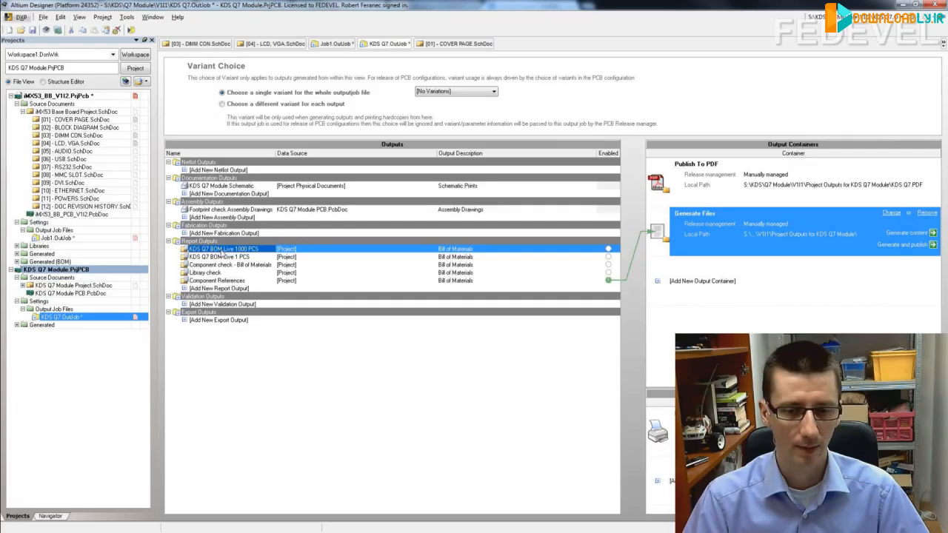
{"action": "right_click", "coordinate": [220, 252]}
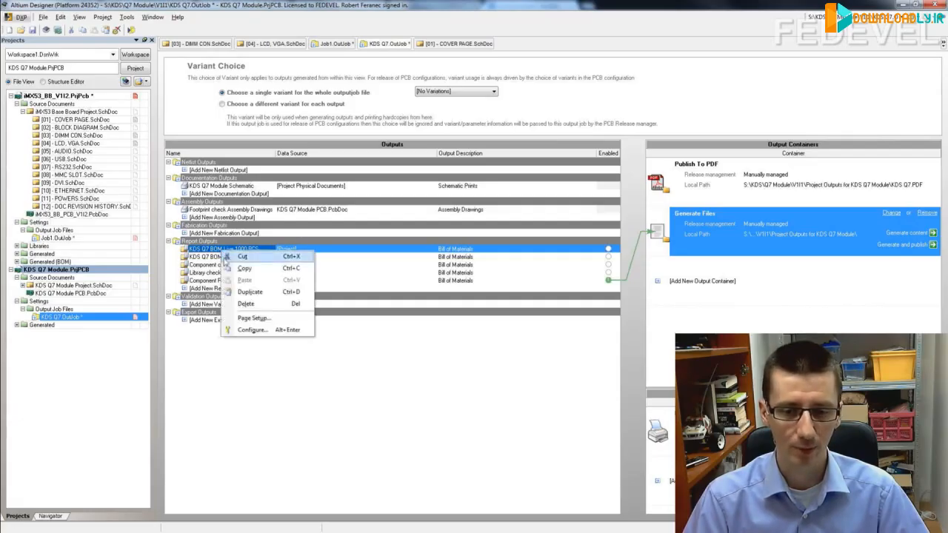
{"action": "left_click", "coordinate": [252, 331]}
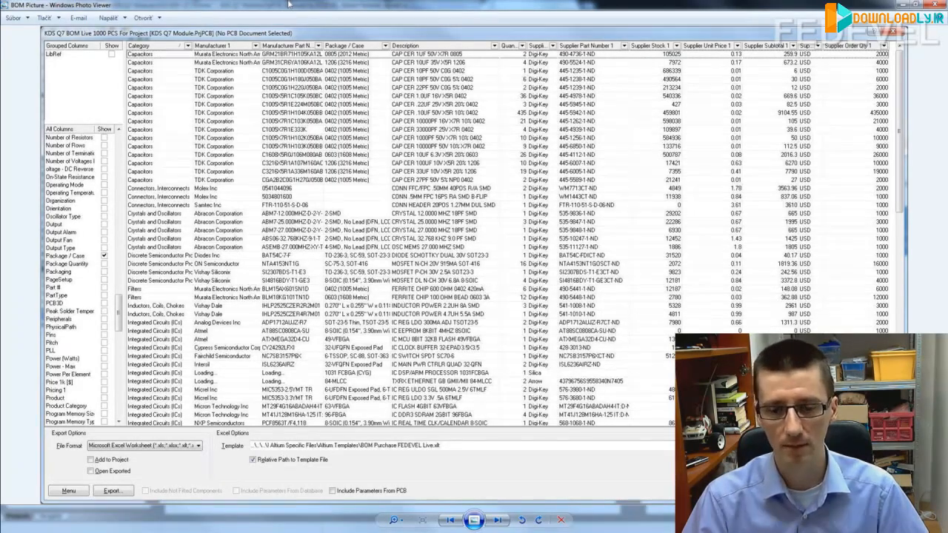
- Examine the picture of the KDS Q7 BOM Live 1000 PCS report configuration, including its supplier columns and template settings
{"action": "double_click", "coordinate": [290, 3]}
{"action": "left_click_drag", "start_coordinate": [400, 122], "coordinate": [198, 5]}
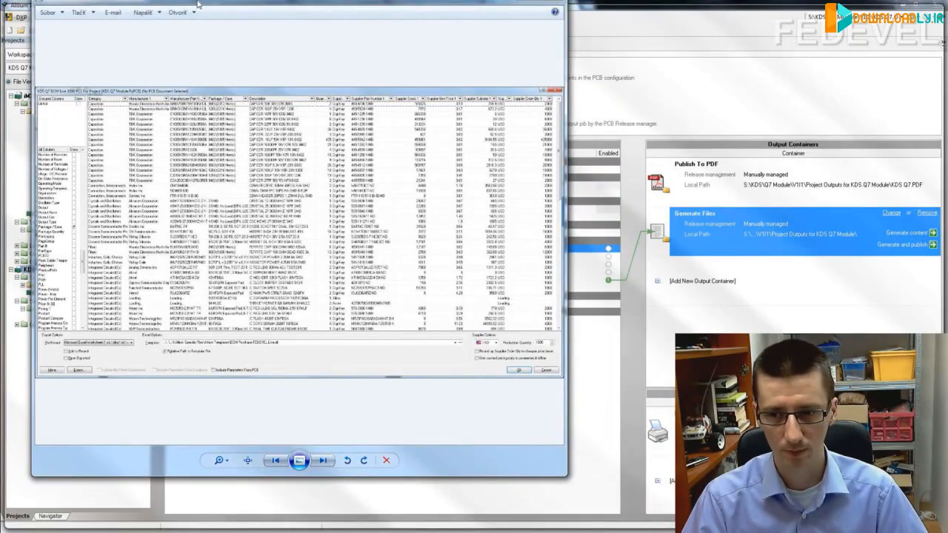
{"action": "left_click_drag", "start_coordinate": [198, 4], "coordinate": [178, 1]}
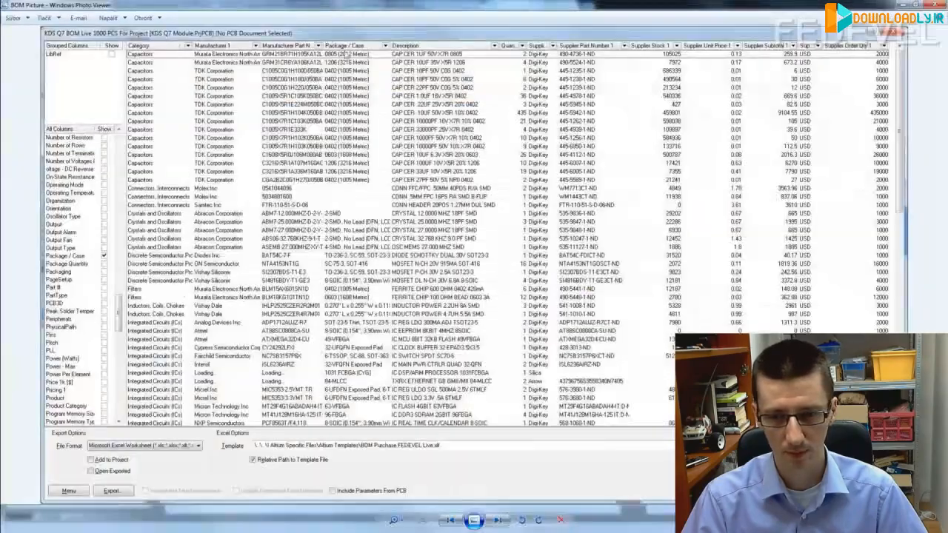
{"action": "double_click", "coordinate": [385, 7]}
{"action": "left_click_drag", "start_coordinate": [406, 58], "coordinate": [260, 29]}
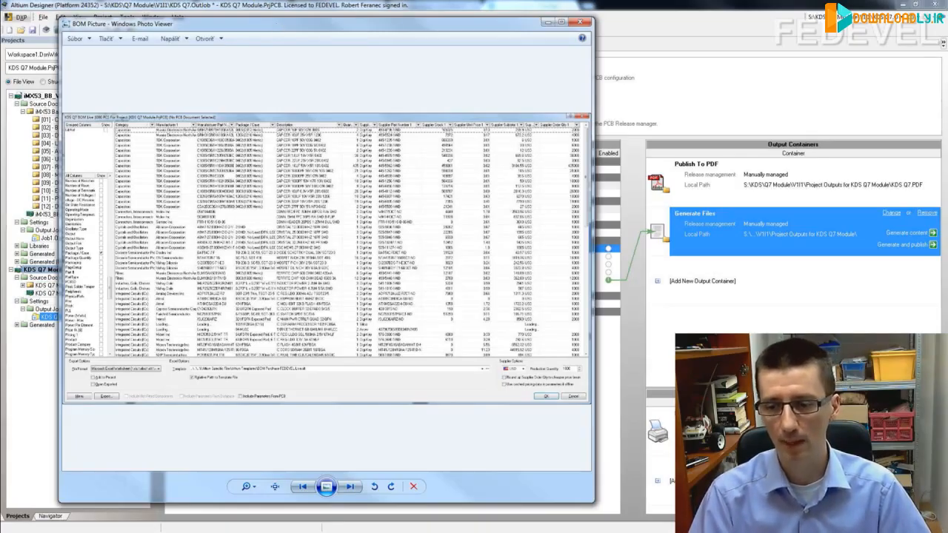
{"action": "double_click", "coordinate": [309, 30]}
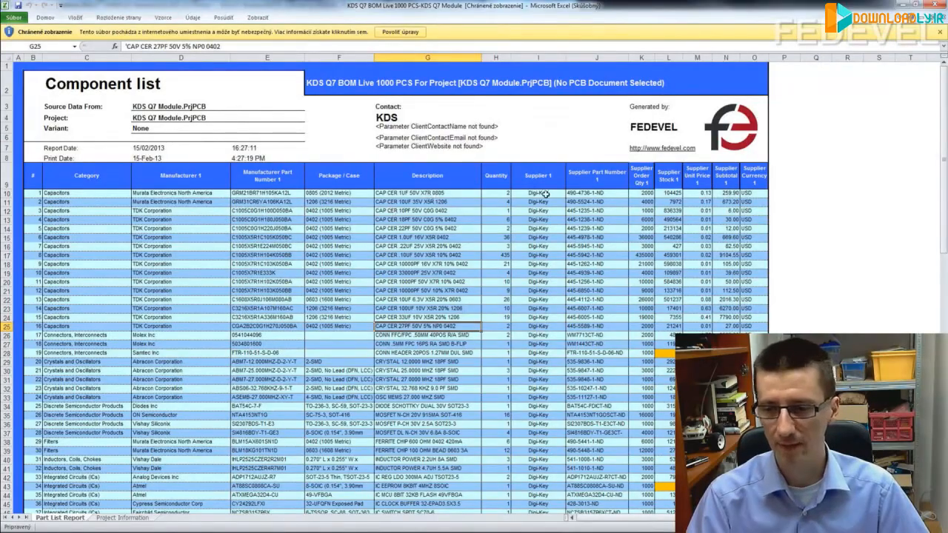
- Examine the first capacitor's order quantity, stock and subtotal in the exported Excel report, plus the total and single-piece price formulas
{"action": "left_click", "coordinate": [635, 195]}
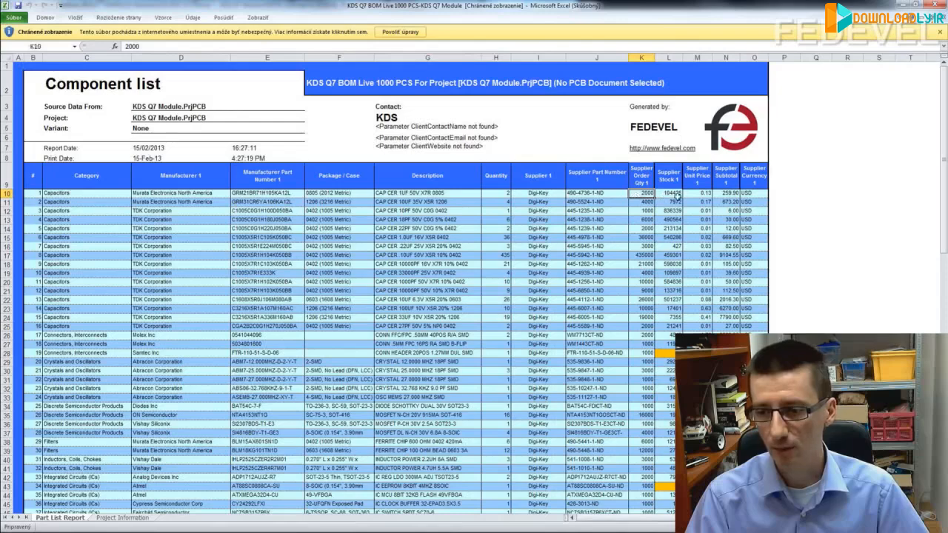
{"action": "left_click", "coordinate": [663, 196]}
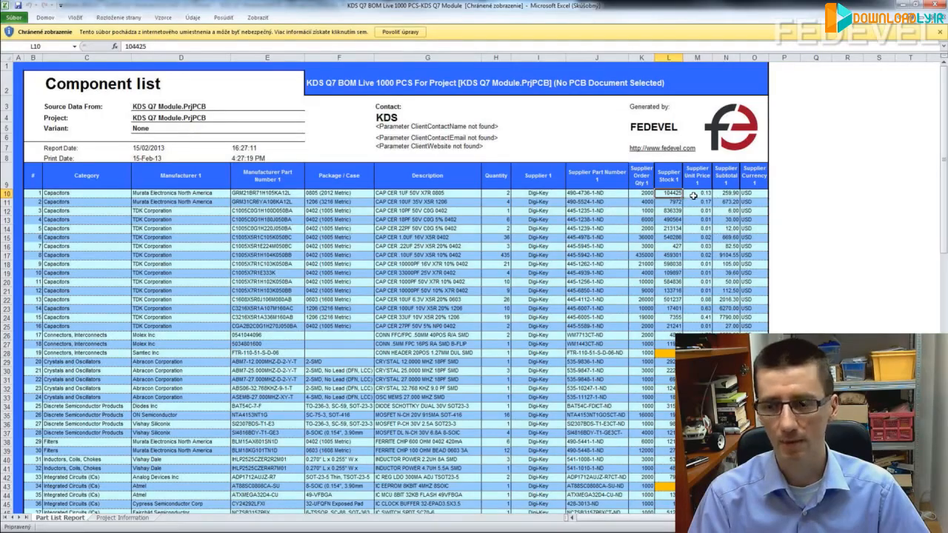
{"action": "left_click", "coordinate": [731, 194]}
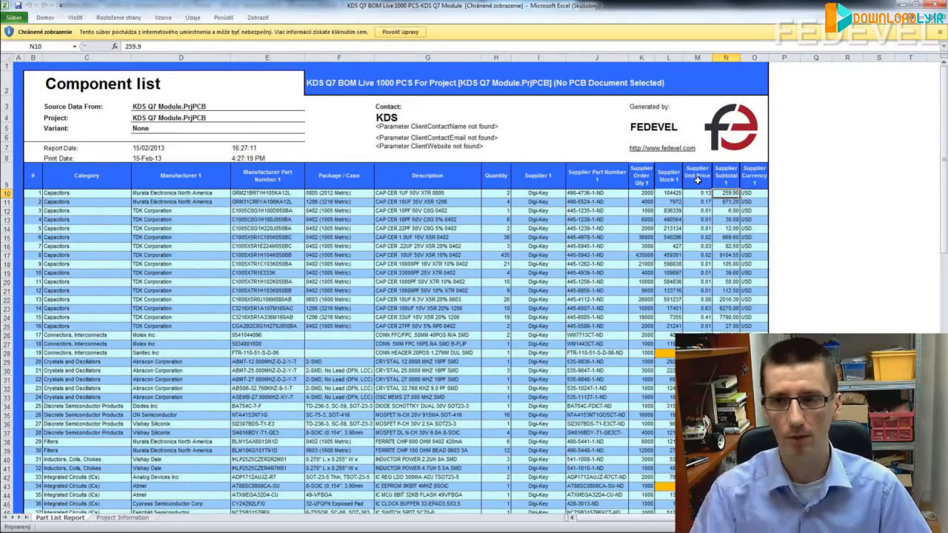
{"action": "scroll", "coordinate": [697, 181], "scroll_direction": "down", "scroll_amount": 20}
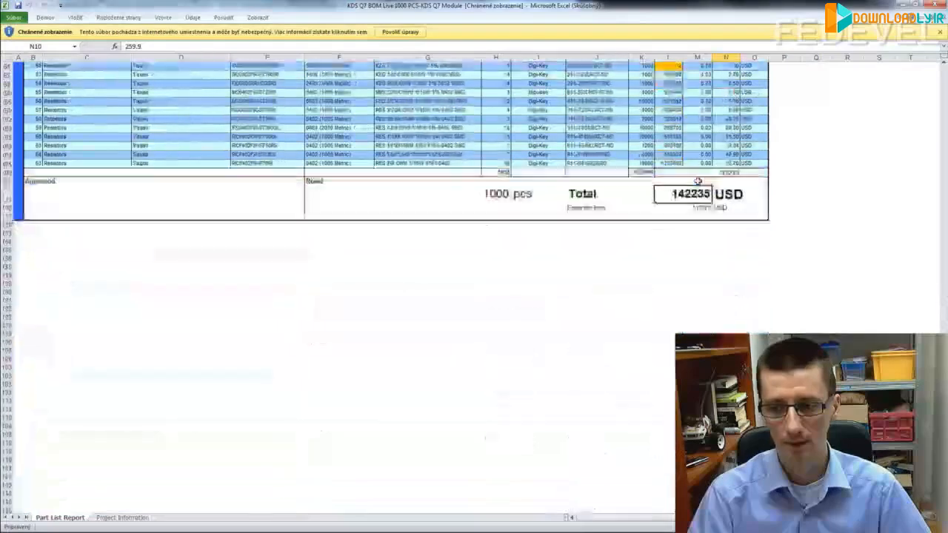
{"action": "left_click", "coordinate": [670, 155]}
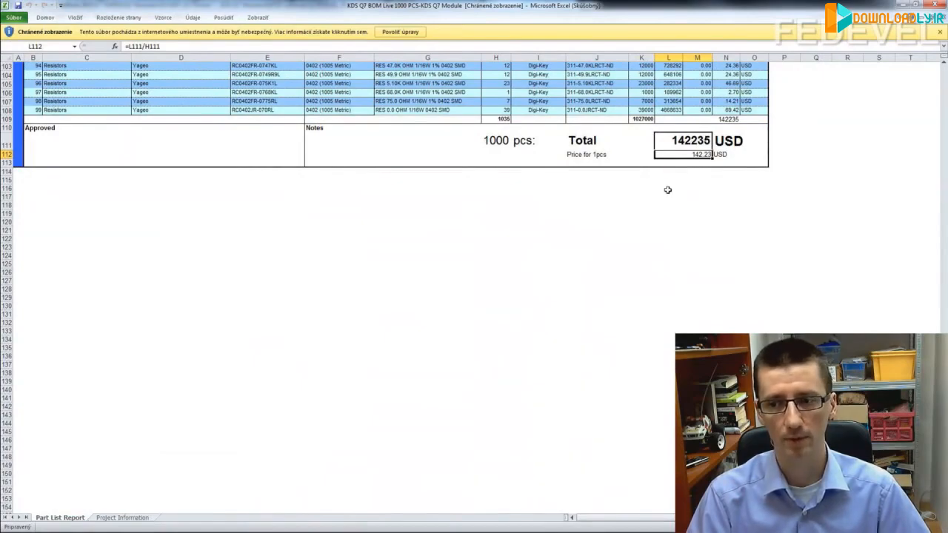
{"action": "left_click", "coordinate": [673, 141]}
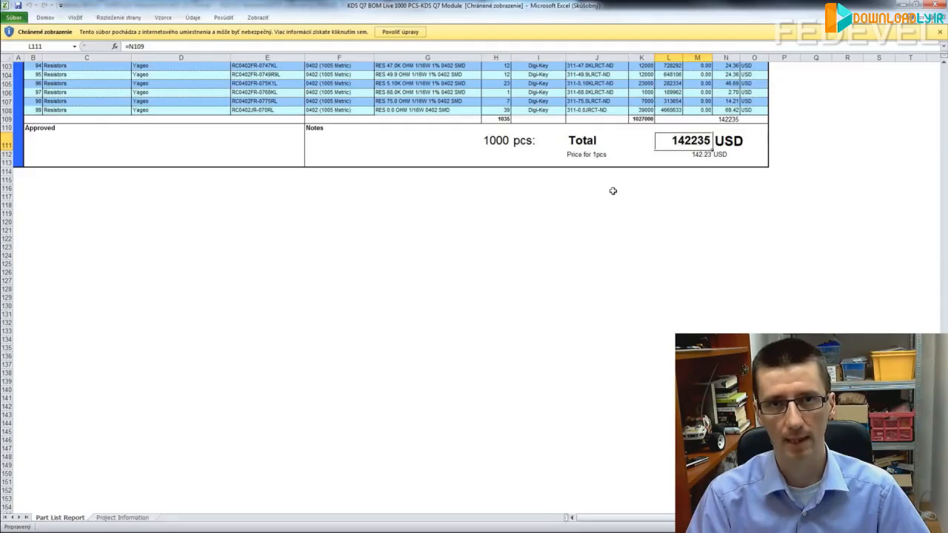
- Look through the component list rows of the exported report for highlighted supplier stock and subtotal cells
{"action": "scroll", "coordinate": [613, 191], "scroll_direction": "up", "scroll_amount": 20}
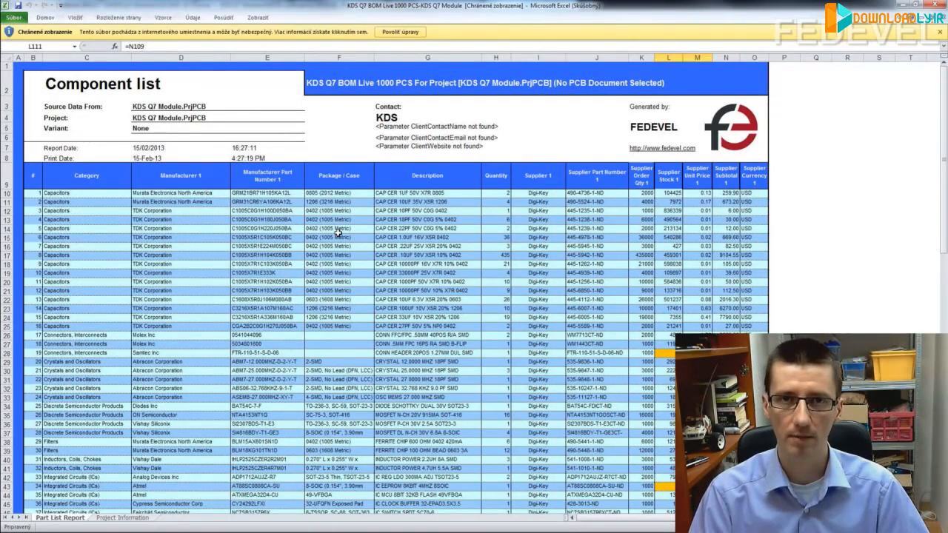
{"action": "scroll", "coordinate": [357, 227], "scroll_direction": "down", "scroll_amount": 1}
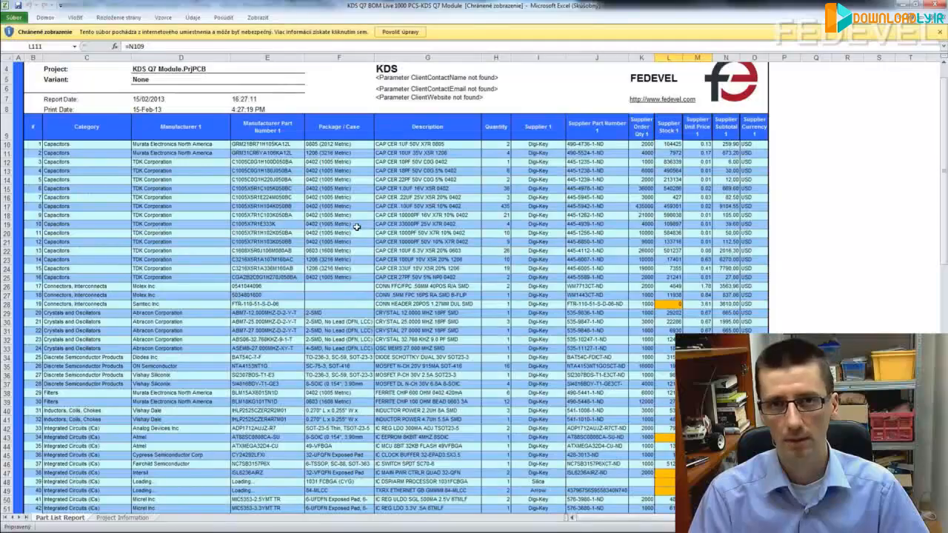
{"action": "scroll", "coordinate": [357, 227], "scroll_direction": "down", "scroll_amount": 15}
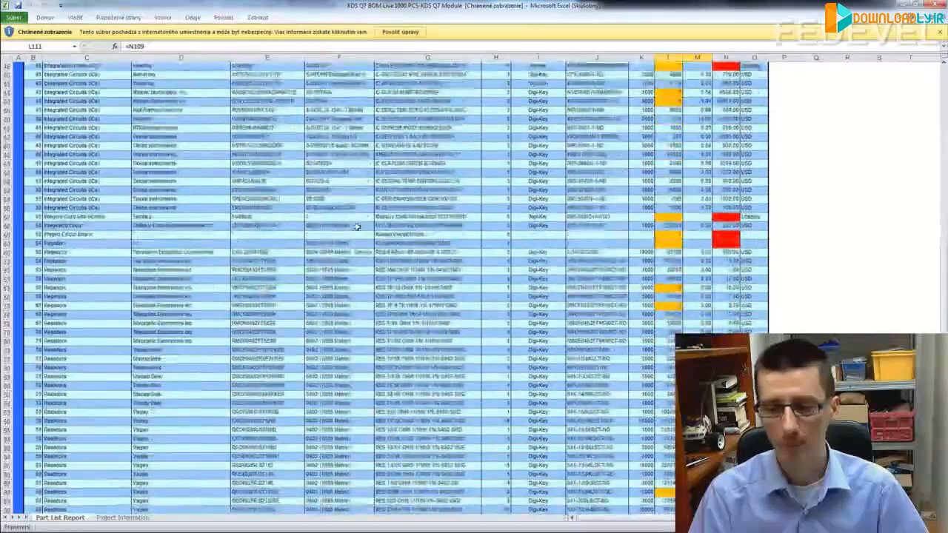
{"action": "scroll", "coordinate": [357, 227], "scroll_direction": "up", "scroll_amount": 15}
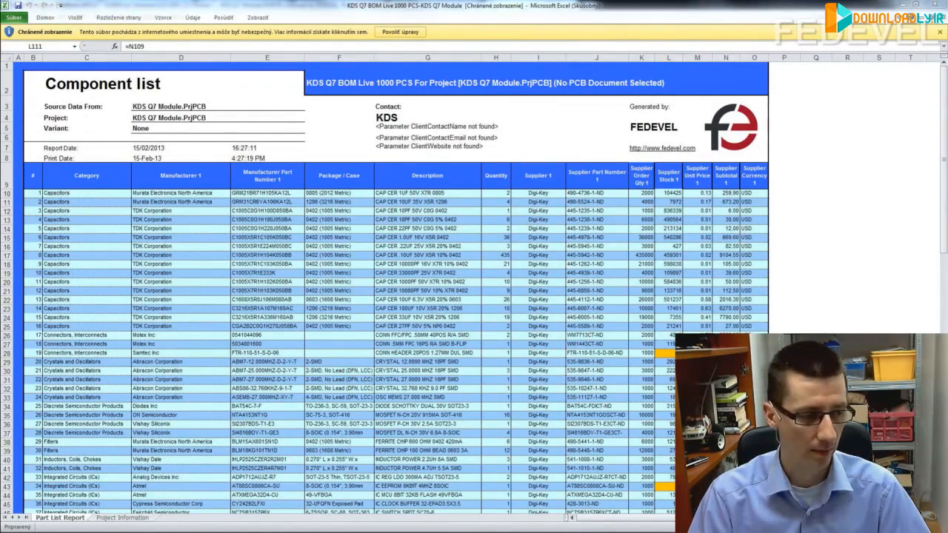
- Switch to Total Commander and go up from the Altium Templates folder to SCH and PCB Design Course 2013Q1
{"action": "key", "text": "alt+Tab"}
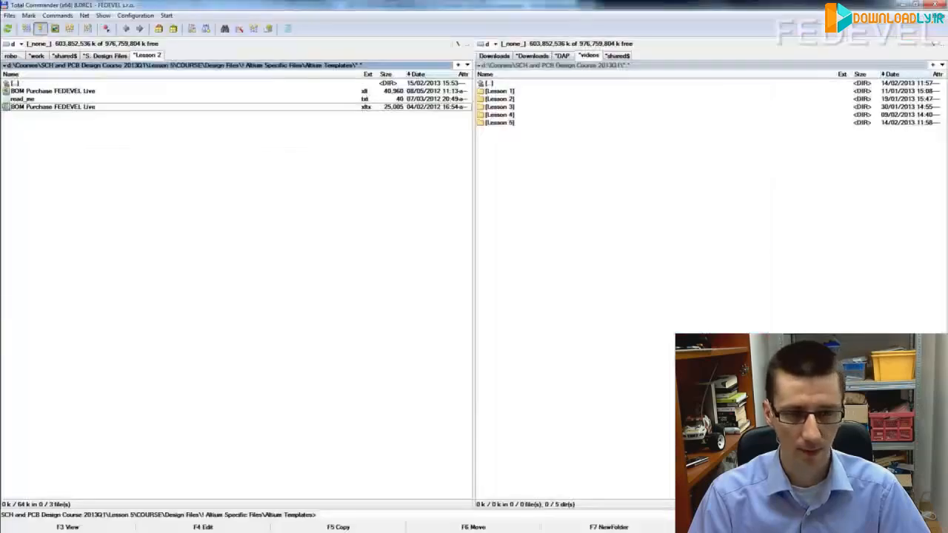
{"action": "double_click", "coordinate": [60, 83]}
{"action": "double_click", "coordinate": [60, 83]}
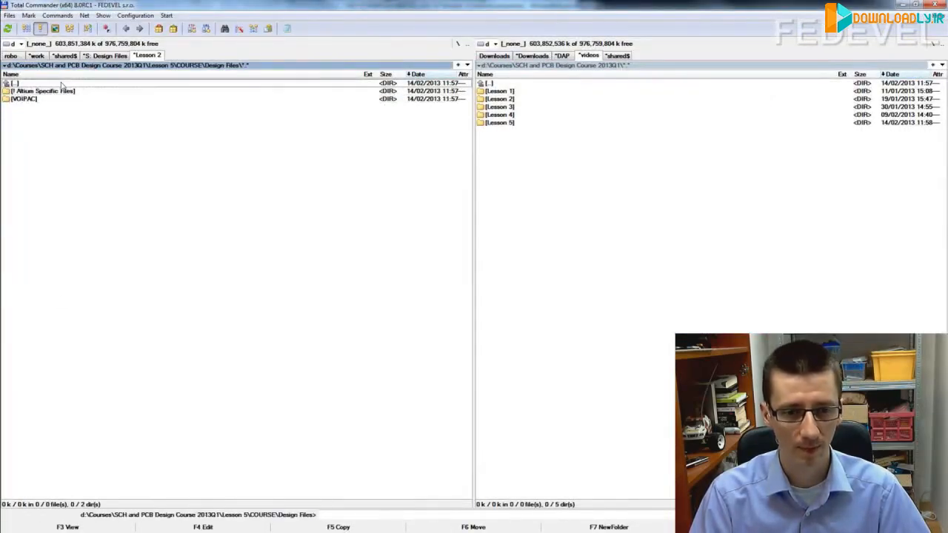
{"action": "double_click", "coordinate": [61, 83]}
{"action": "double_click", "coordinate": [61, 84]}
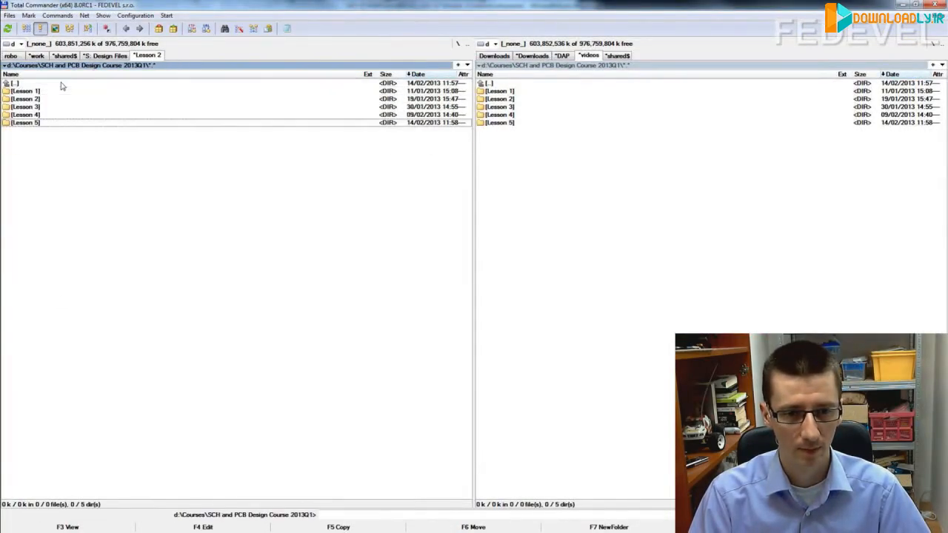
- Open the BOM Purchase FEDEVEL Live.xltx template from Lesson 5, under Design Files, ! Altium Specific Files, Altium Templates
{"action": "double_click", "coordinate": [33, 123]}
{"action": "double_click", "coordinate": [31, 91]}
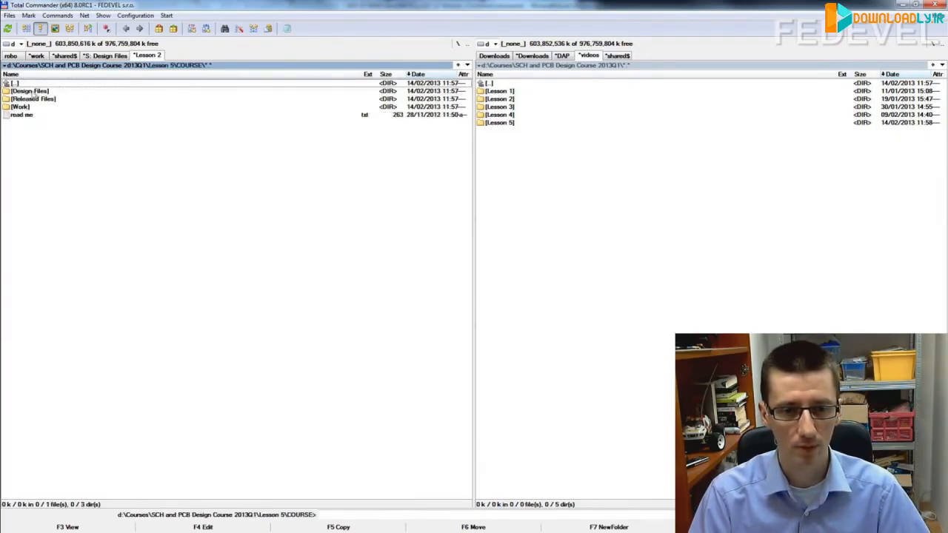
{"action": "double_click", "coordinate": [32, 91]}
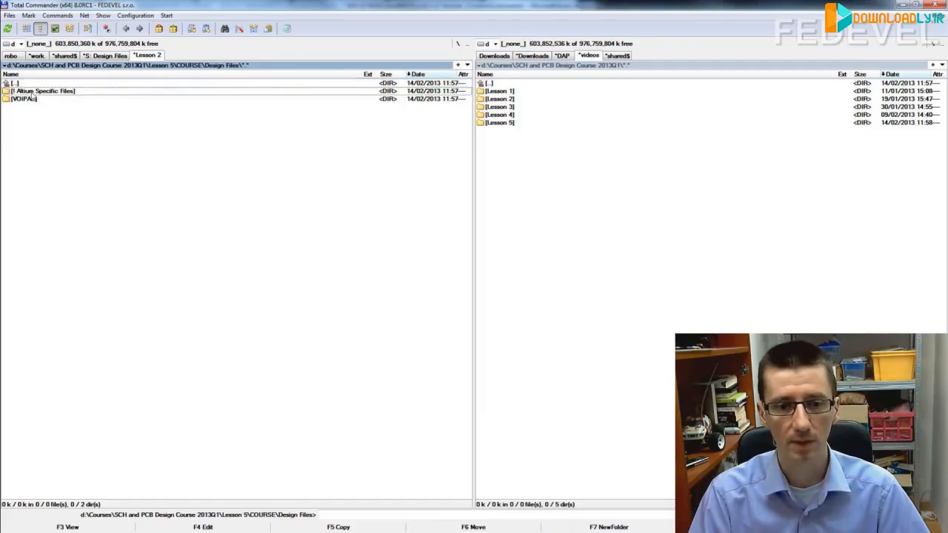
{"action": "double_click", "coordinate": [32, 91]}
{"action": "double_click", "coordinate": [30, 99]}
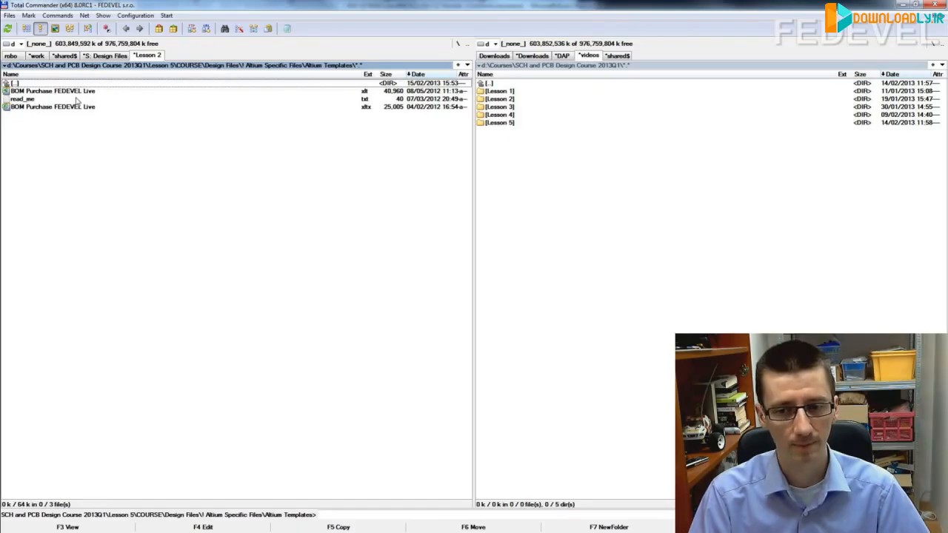
{"action": "double_click", "coordinate": [62, 107]}
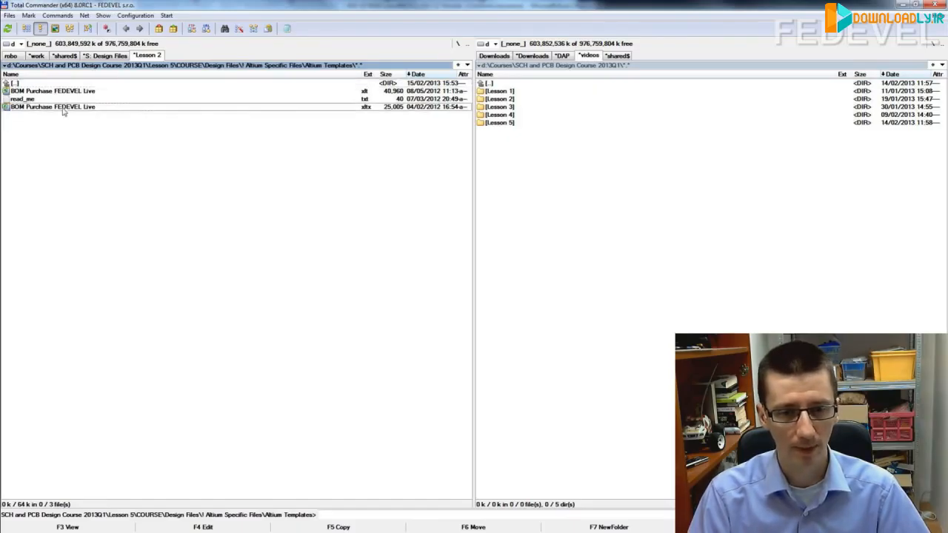
{"action": "left_click", "coordinate": [311, 323]}
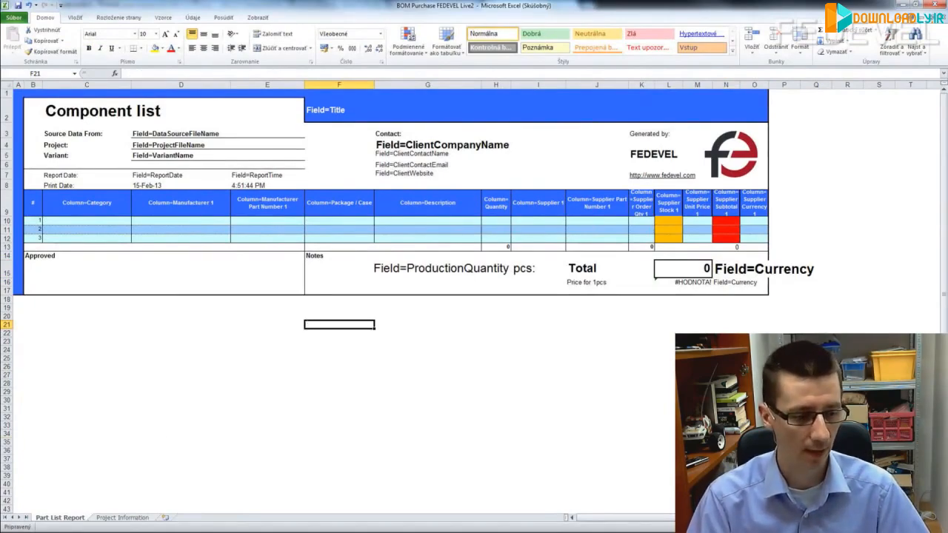
- Compare the template's Column= and Field= placeholders with the parameter names in the component parameters picture
{"action": "left_click", "coordinate": [118, 532]}
{"action": "key", "text": "alt+Tab"}
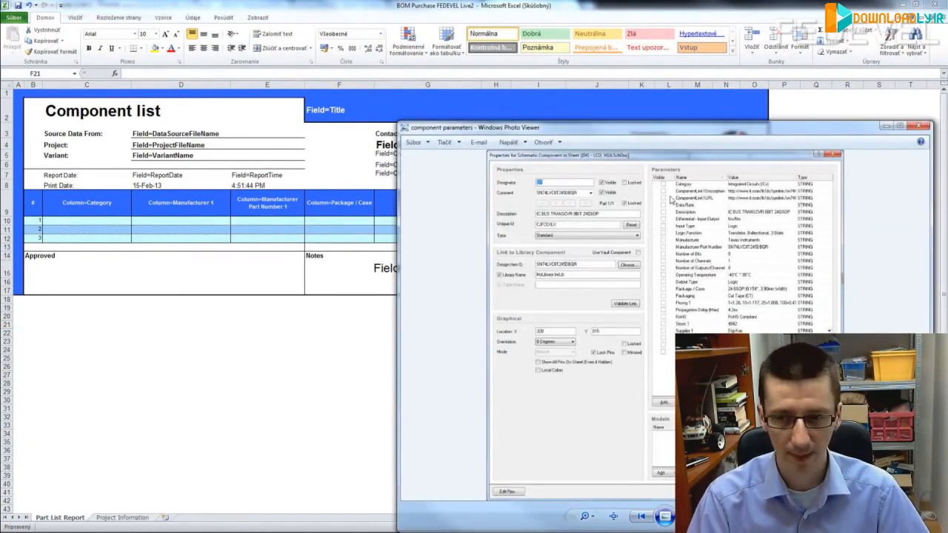
{"action": "left_click_drag", "start_coordinate": [682, 141], "coordinate": [801, 51]}
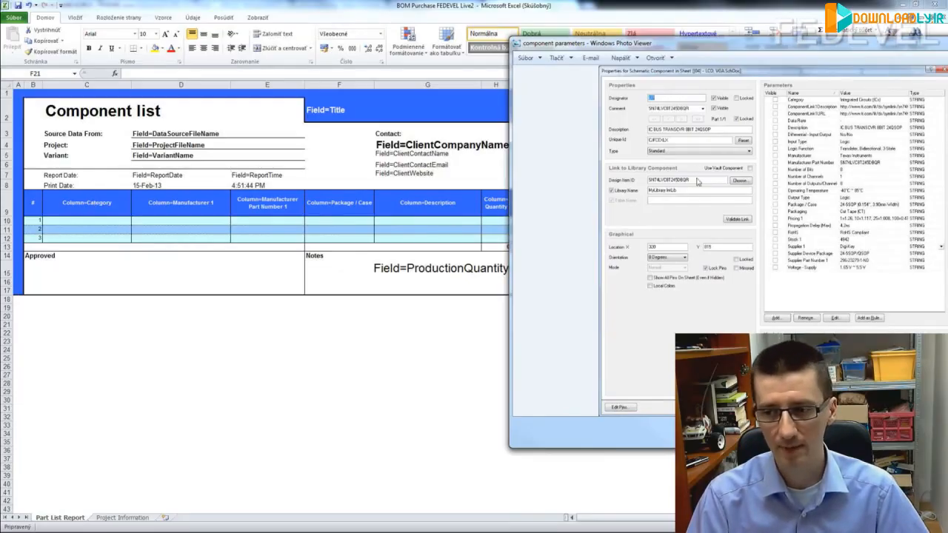
{"action": "left_click", "coordinate": [436, 10]}
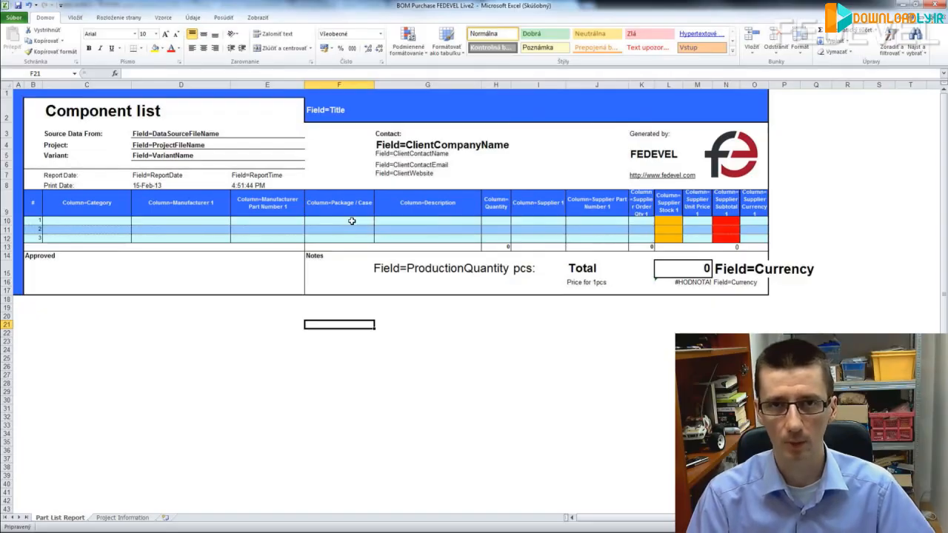
{"action": "left_click", "coordinate": [727, 164]}
{"action": "left_click", "coordinate": [674, 155]}
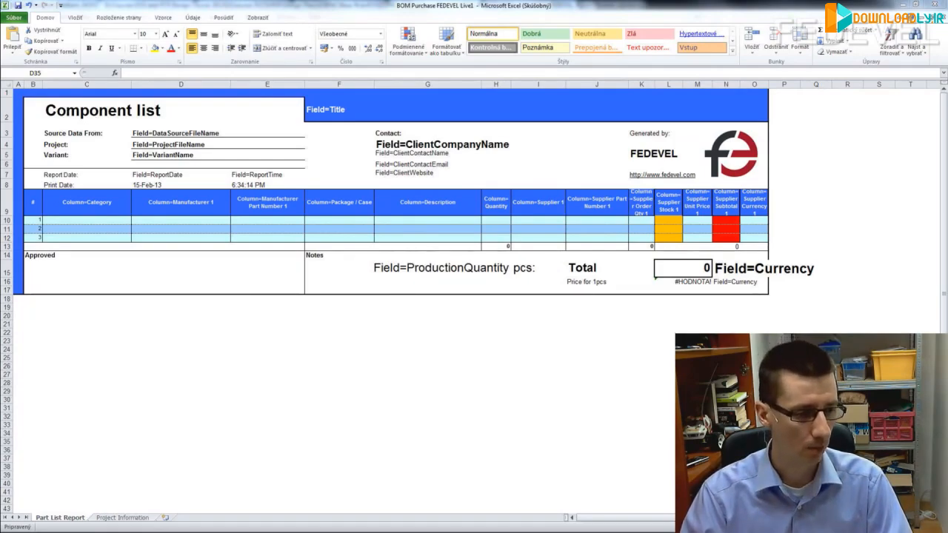
- Switch to the browser and compare the Max, Pro and Basic variants of the i.MX53 SODIMM Module in the Voipac price list
{"action": "key", "text": "alt+Tab"}
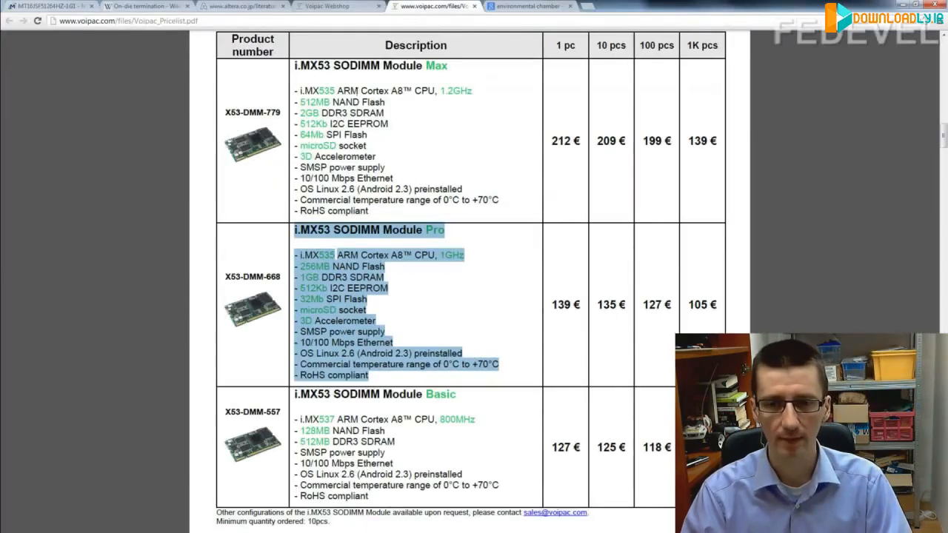
{"action": "left_click_drag", "start_coordinate": [303, 65], "coordinate": [471, 92]}
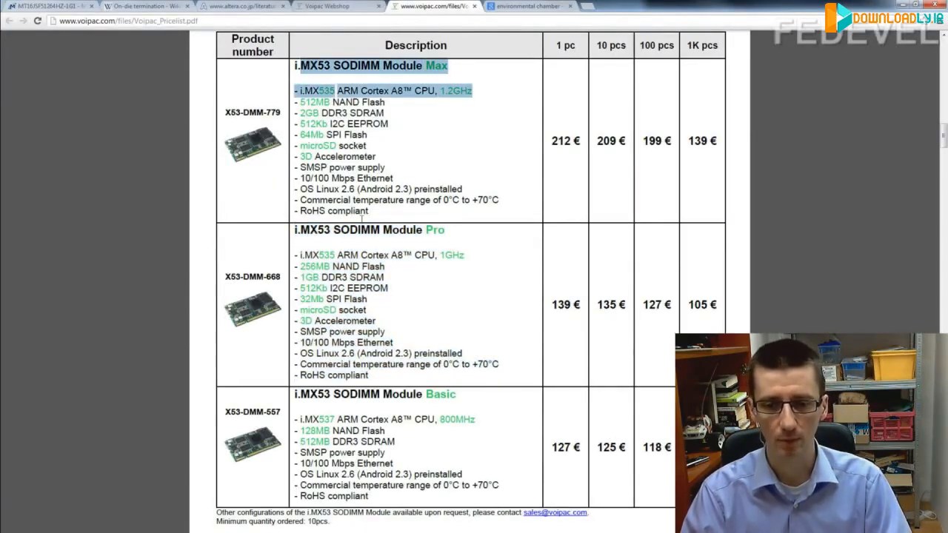
{"action": "left_click_drag", "start_coordinate": [335, 230], "coordinate": [423, 230]}
{"action": "left_click_drag", "start_coordinate": [334, 394], "coordinate": [423, 394]}
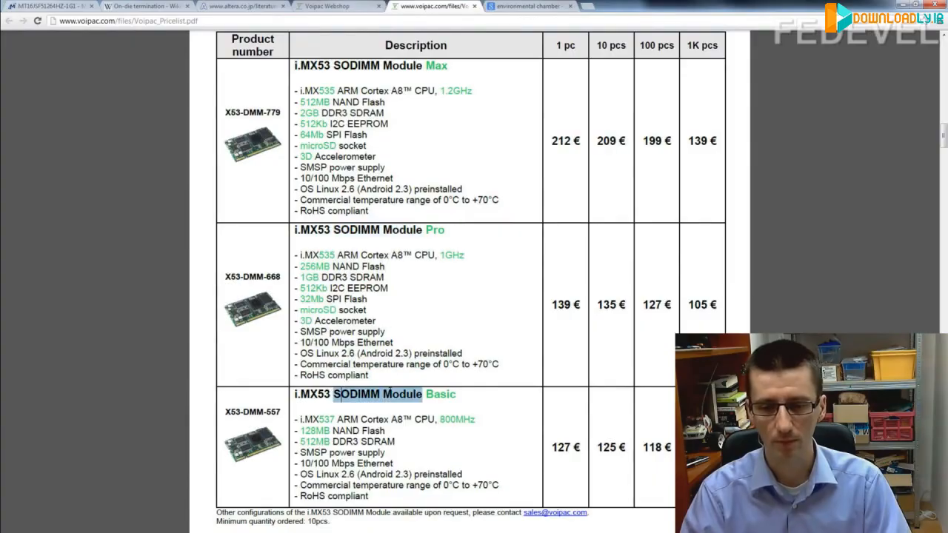
{"action": "left_click_drag", "start_coordinate": [439, 92], "coordinate": [472, 91]}
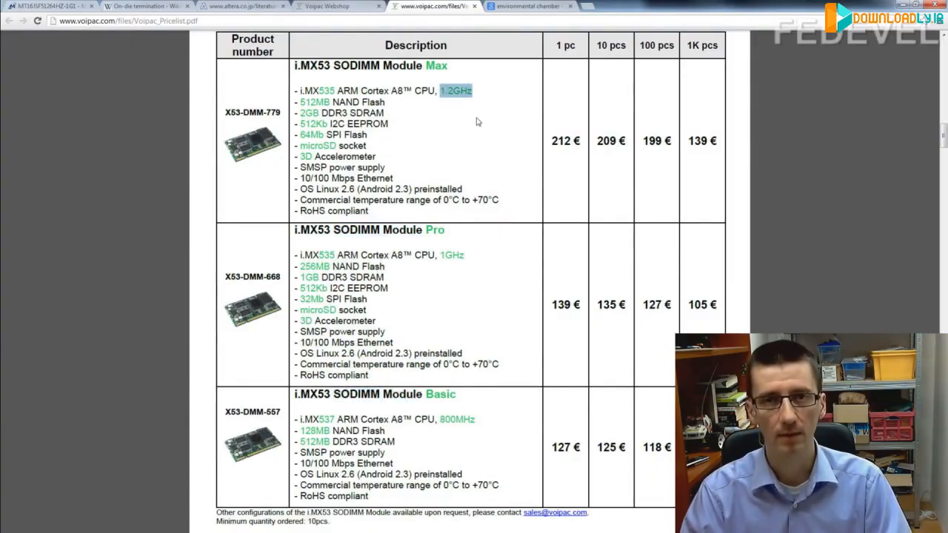
{"action": "left_click_drag", "start_coordinate": [415, 255], "coordinate": [488, 252]}
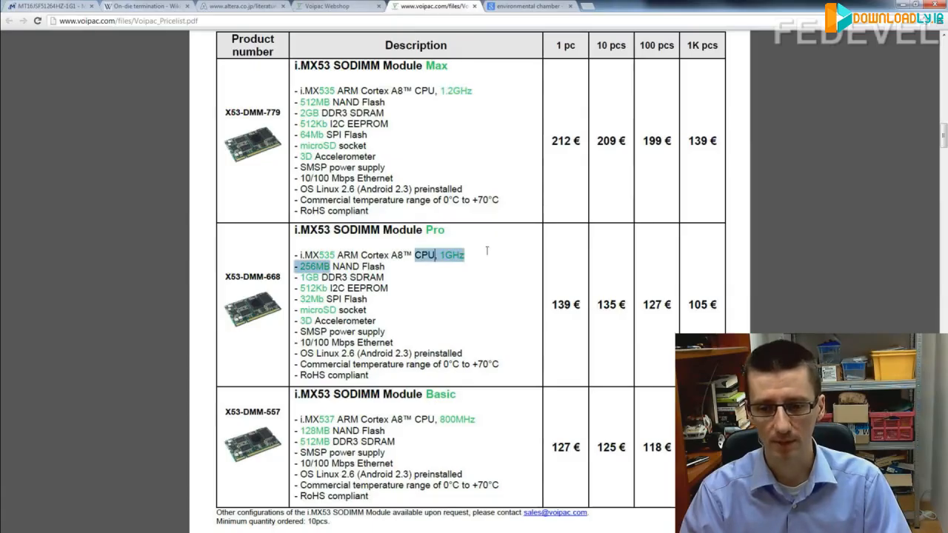
{"action": "left_click", "coordinate": [368, 310]}
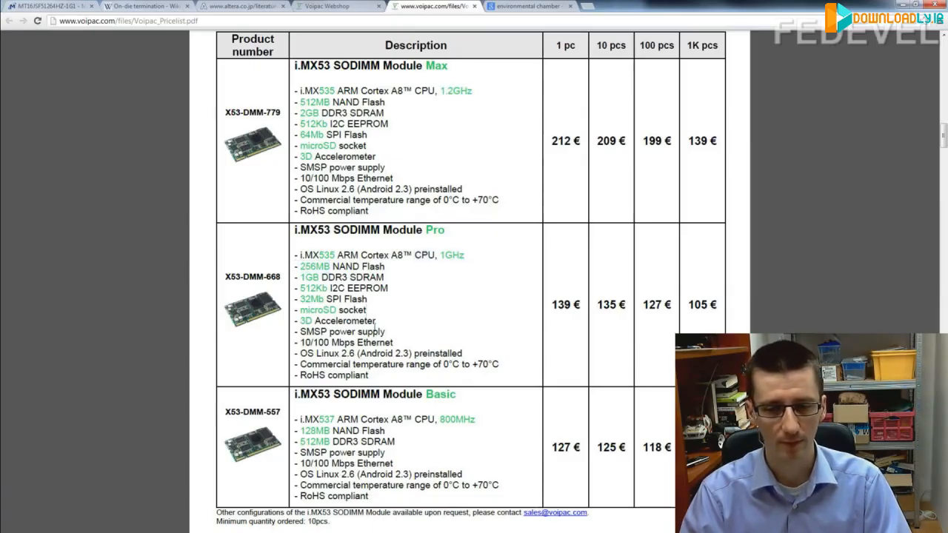
{"action": "left_click_drag", "start_coordinate": [385, 335], "coordinate": [294, 309]}
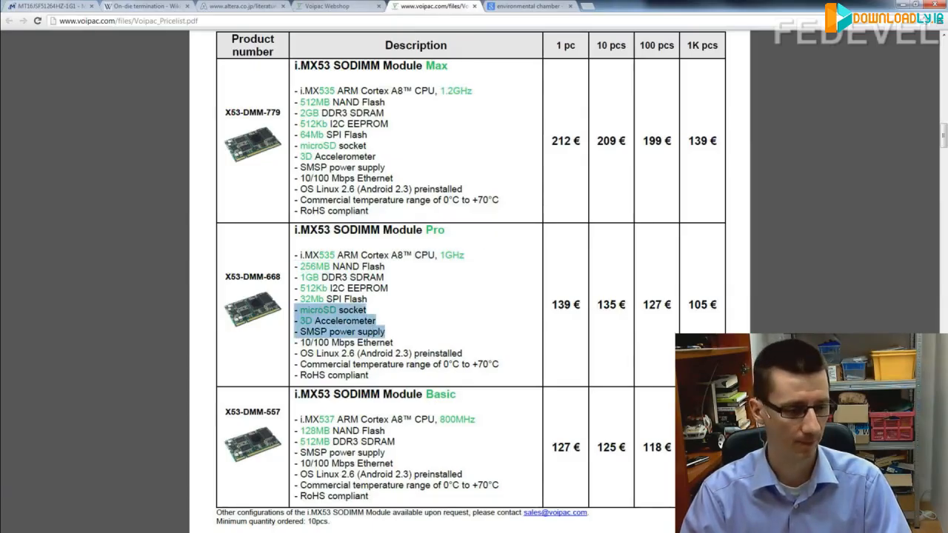
- Switch to Altium Designer and open the variant management of the iMX53_BB_V1I2 project
{"action": "key", "text": "alt+Tab"}
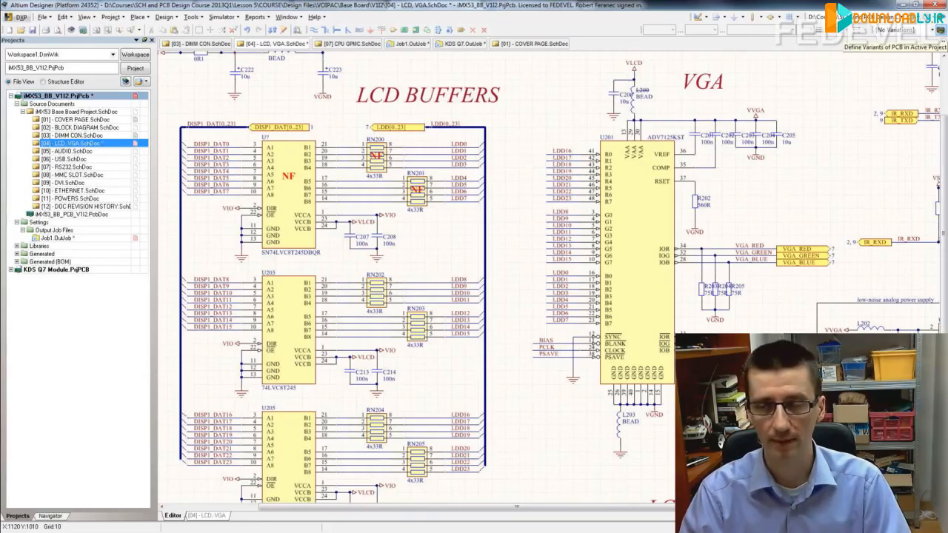
{"action": "left_click", "coordinate": [941, 30]}
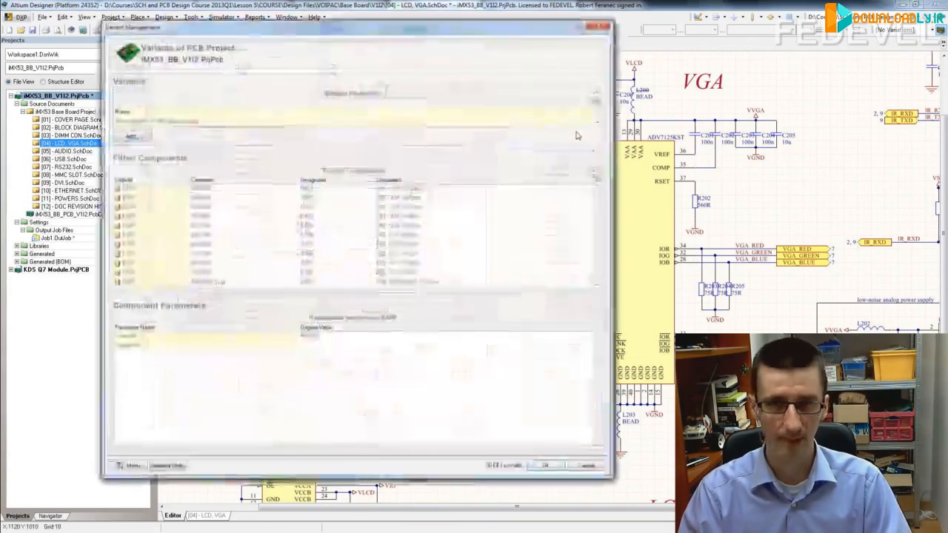
- Add a new project variant named Prototype, check the end of its fitted components list, and accept the variant settings
{"action": "left_click", "coordinate": [131, 138]}
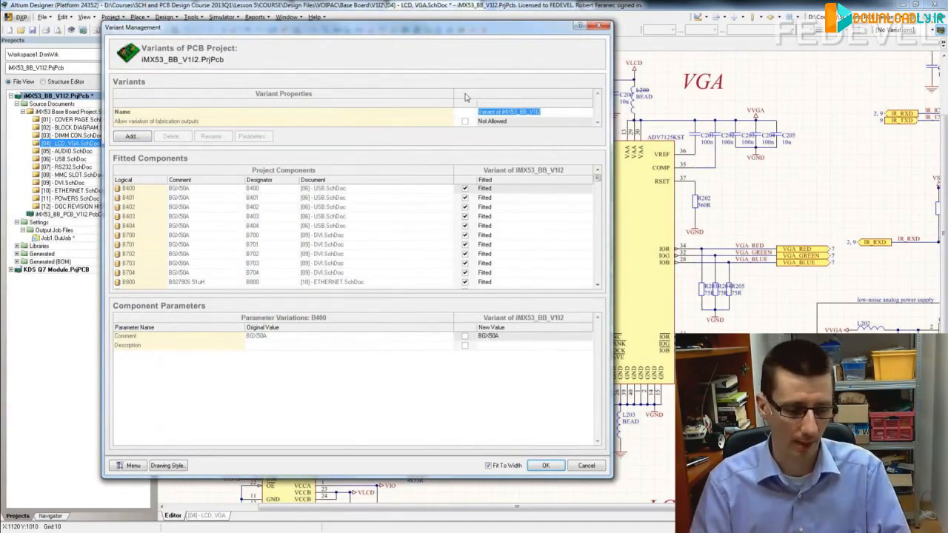
{"action": "type", "text": "Prot"}
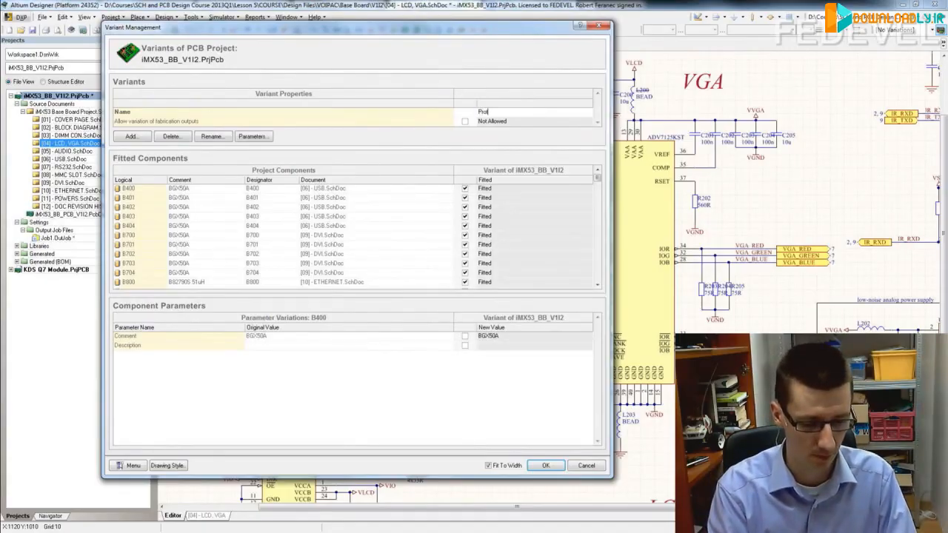
{"action": "type", "text": "o"}
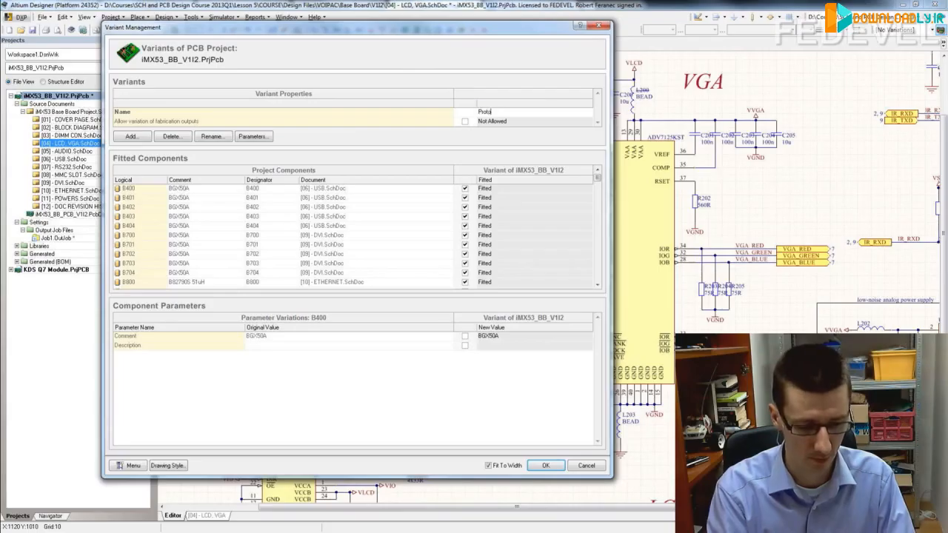
{"action": "type", "text": "type"}
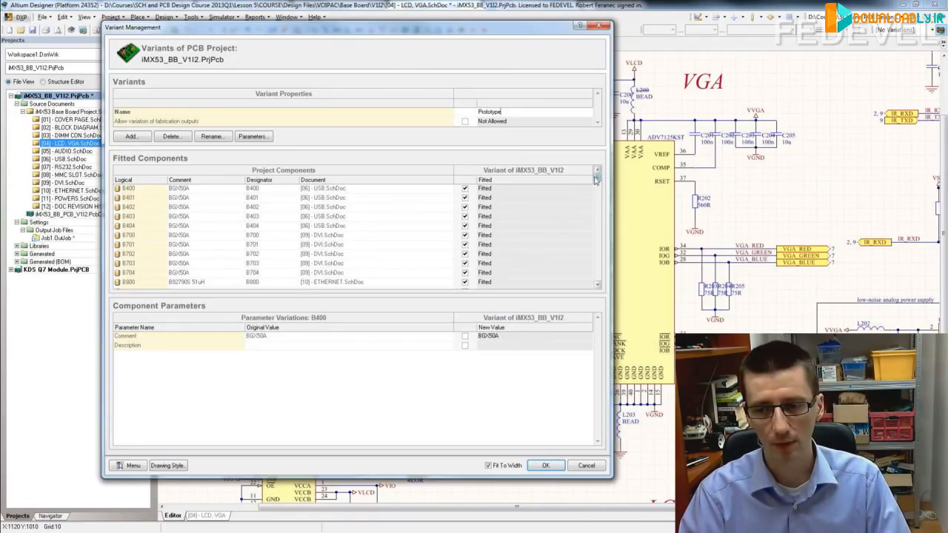
{"action": "left_click_drag", "start_coordinate": [597, 179], "coordinate": [603, 289]}
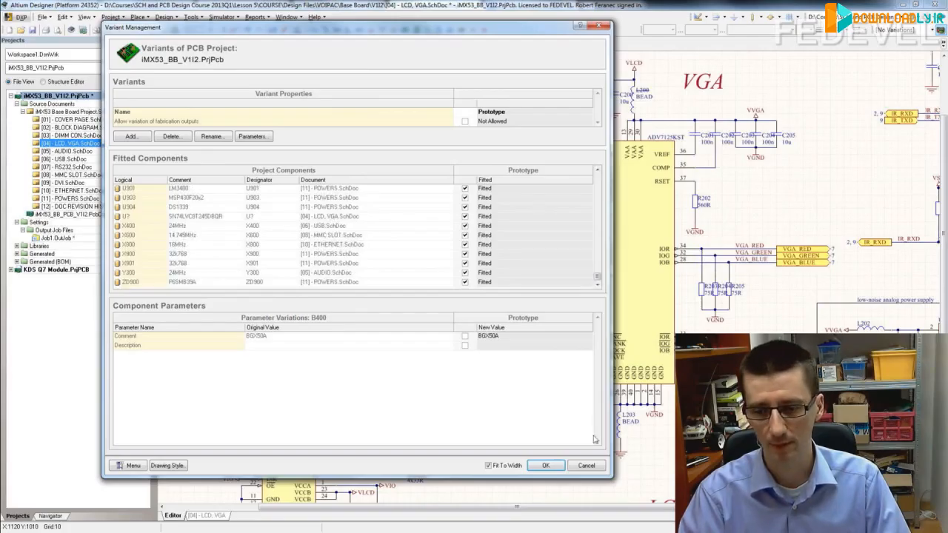
{"action": "left_click", "coordinate": [545, 465]}
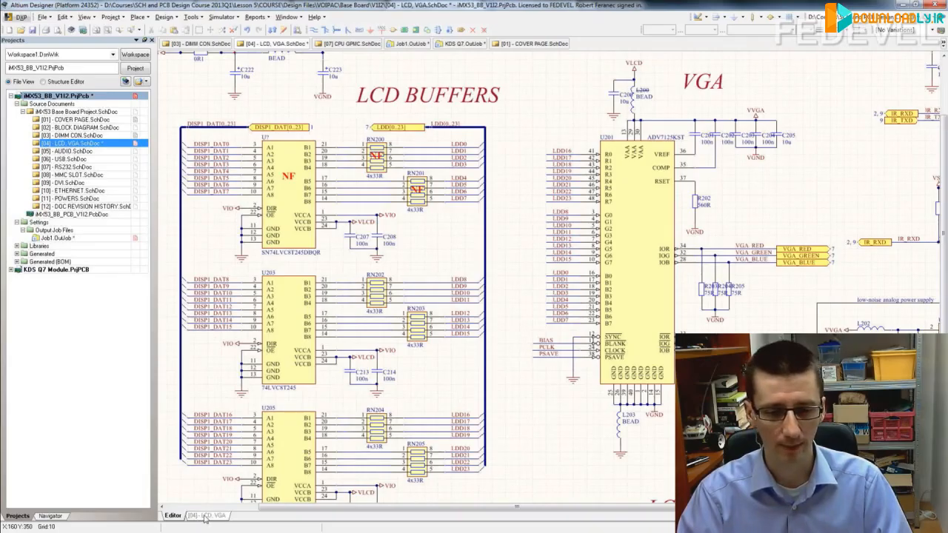
- Show the compiled view of the LCD, VGA schematic and make Prototype the current variant
{"action": "left_click", "coordinate": [205, 518]}
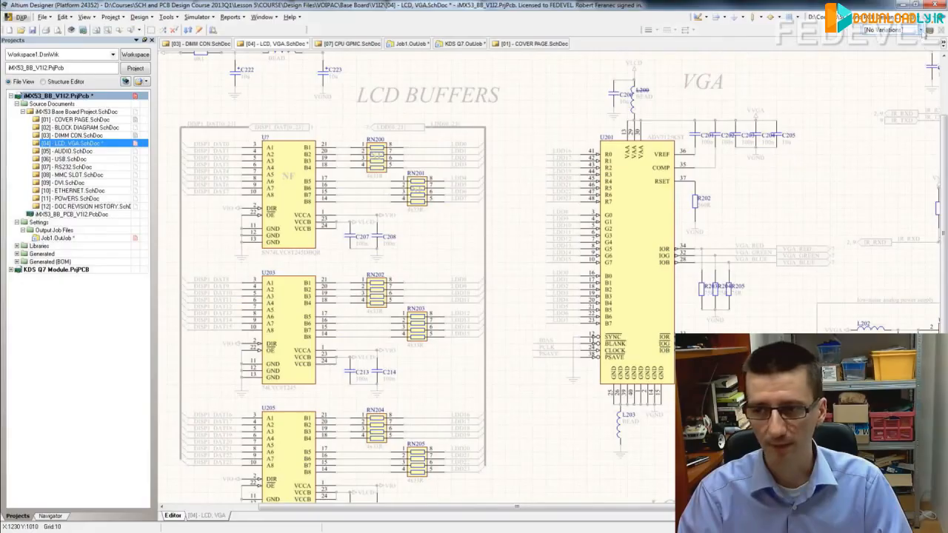
{"action": "left_click", "coordinate": [923, 30]}
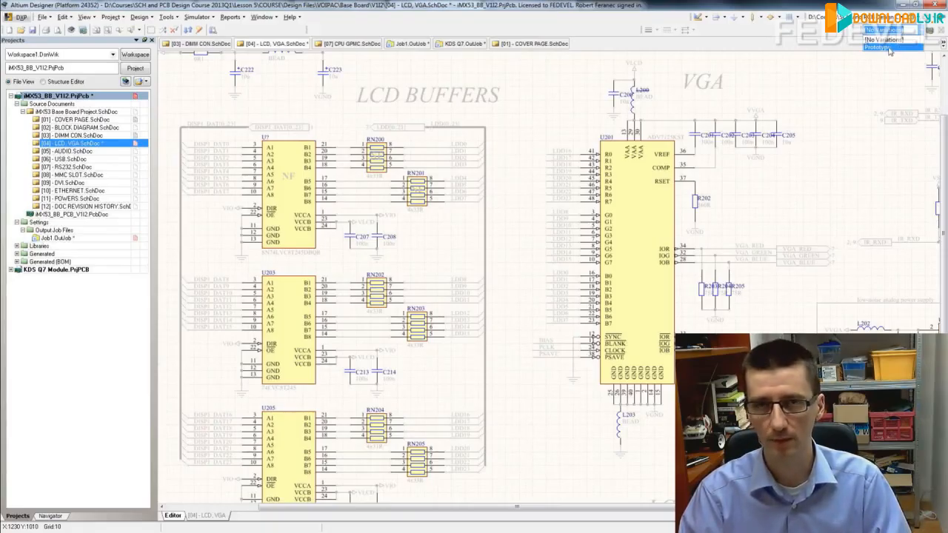
{"action": "left_click", "coordinate": [890, 48]}
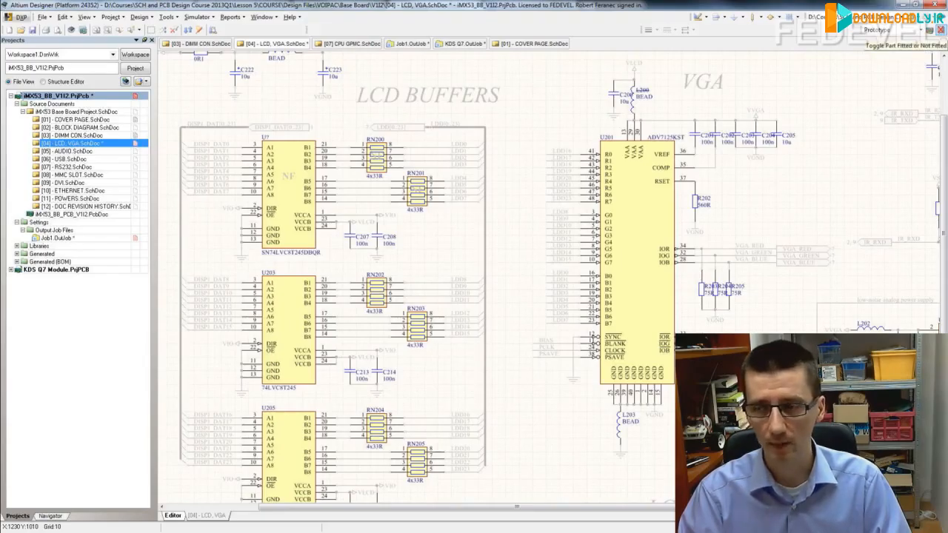
- Toggle the SN74LVC8T245DBQR buffer U? to not fitted in the Prototype variant on the compiled LCD, VGA sheet
{"action": "left_click", "coordinate": [941, 30]}
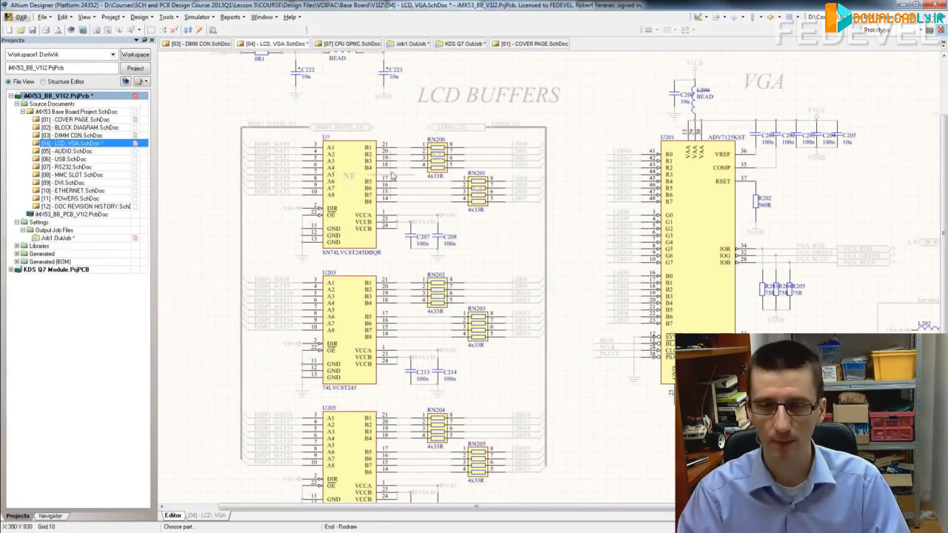
{"action": "key", "text": "Left"}
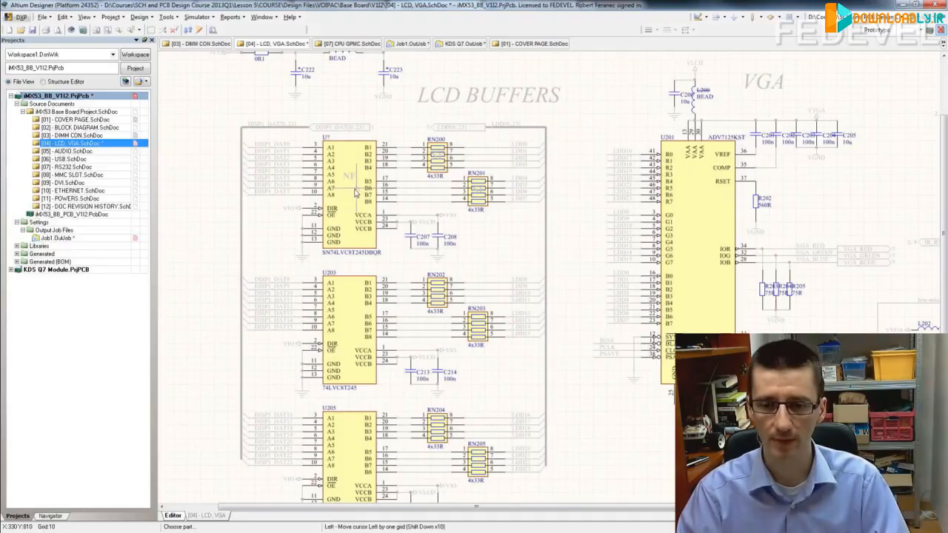
{"action": "key", "text": "Right"}
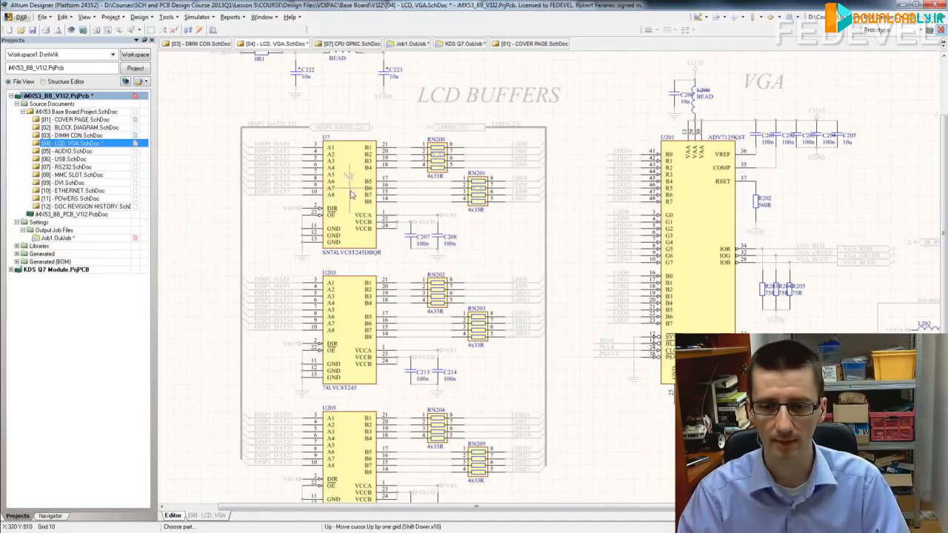
{"action": "scroll", "coordinate": [352, 192], "scroll_direction": "up", "scroll_amount": 3, "text": "ctrl"}
{"action": "key", "text": "shift+Left"}
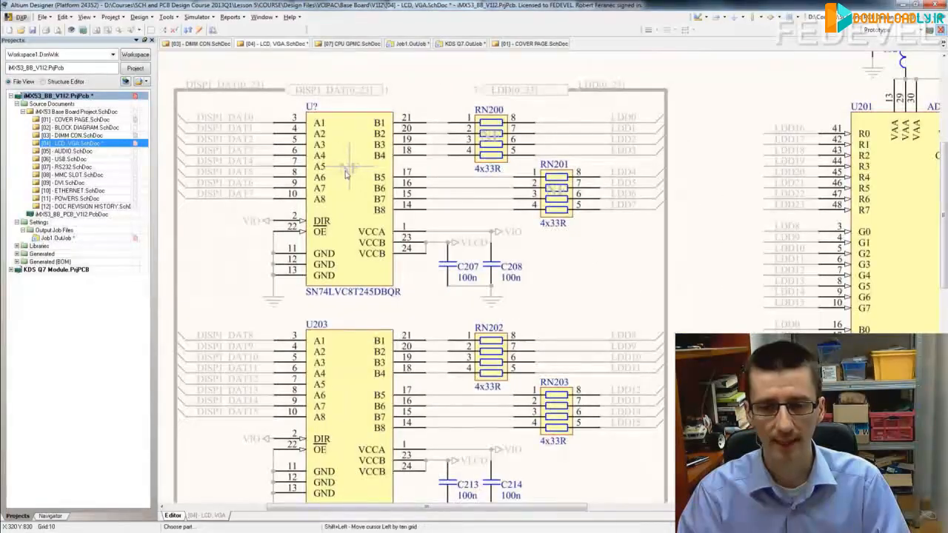
{"action": "key", "text": "shift+Right"}
{"action": "key", "text": "shift+Up"}
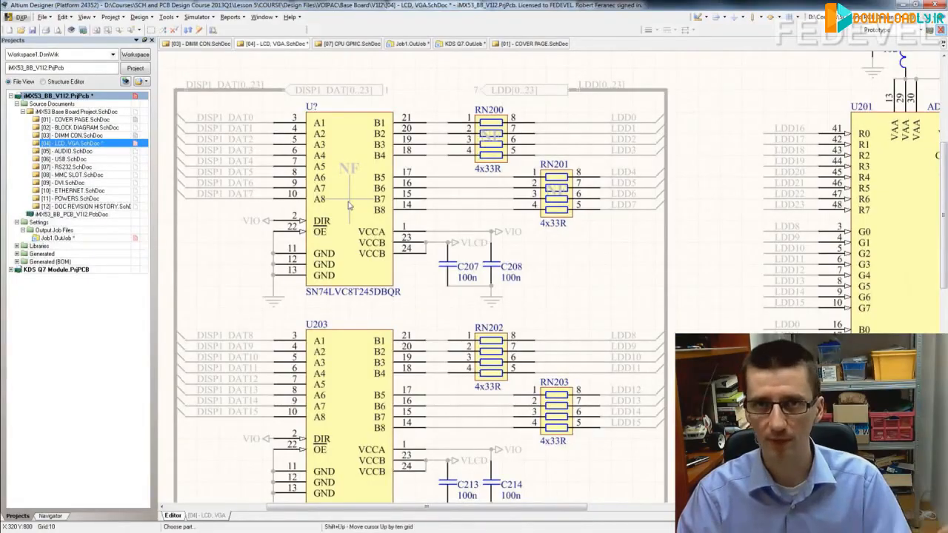
{"action": "key", "text": "shift+Down"}
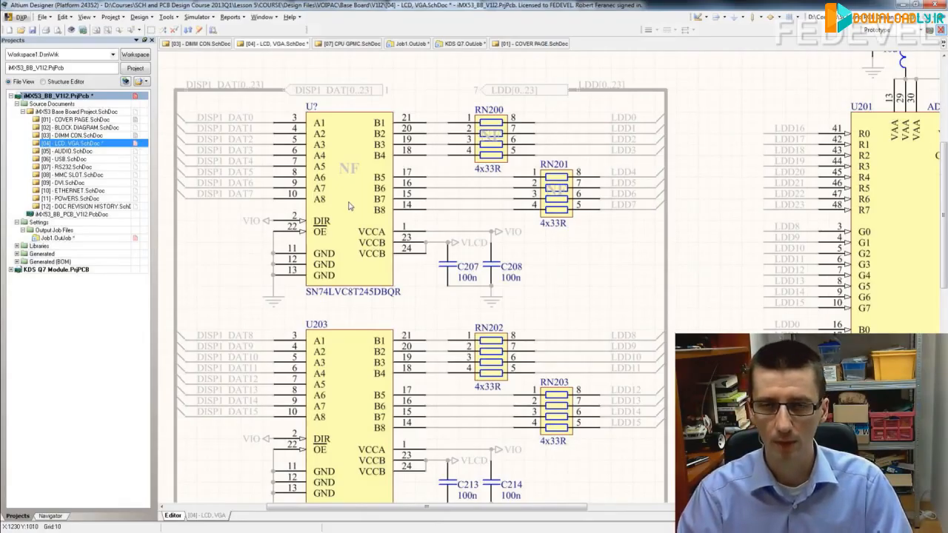
{"action": "left_click", "coordinate": [349, 207]}
{"action": "key", "text": "Page_Down"}
{"action": "key", "text": "Page_Down"}
{"action": "key", "text": "Page_Down"}
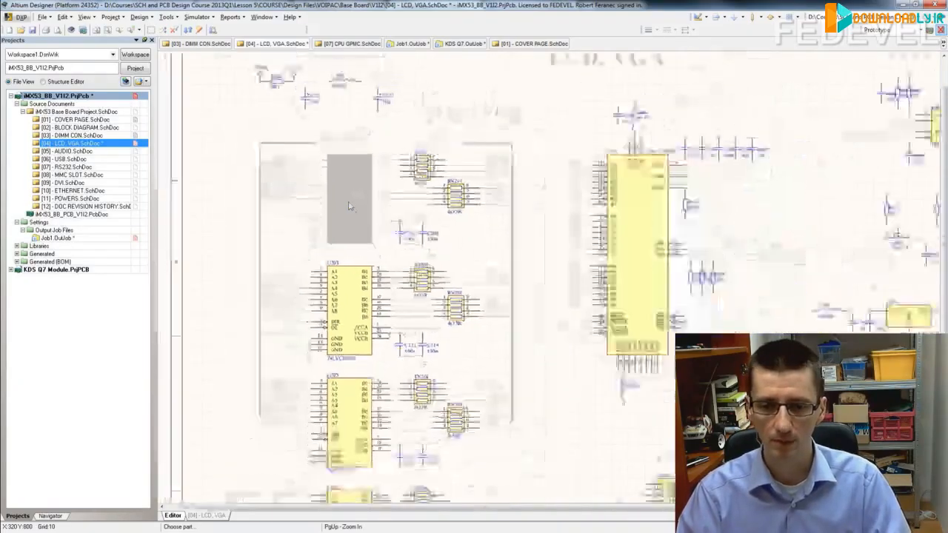
{"action": "key", "text": "End"}
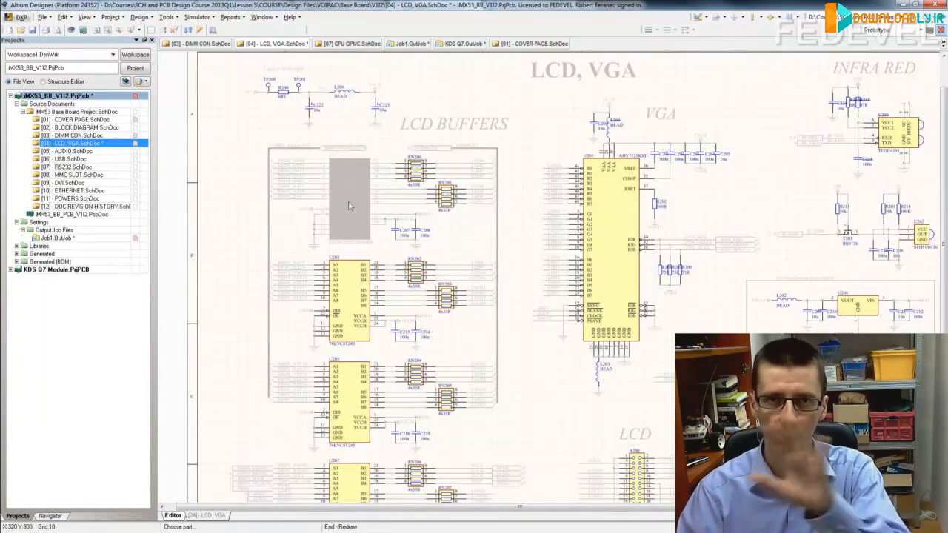
{"action": "key", "text": "Home"}
{"action": "key", "text": "Left"}
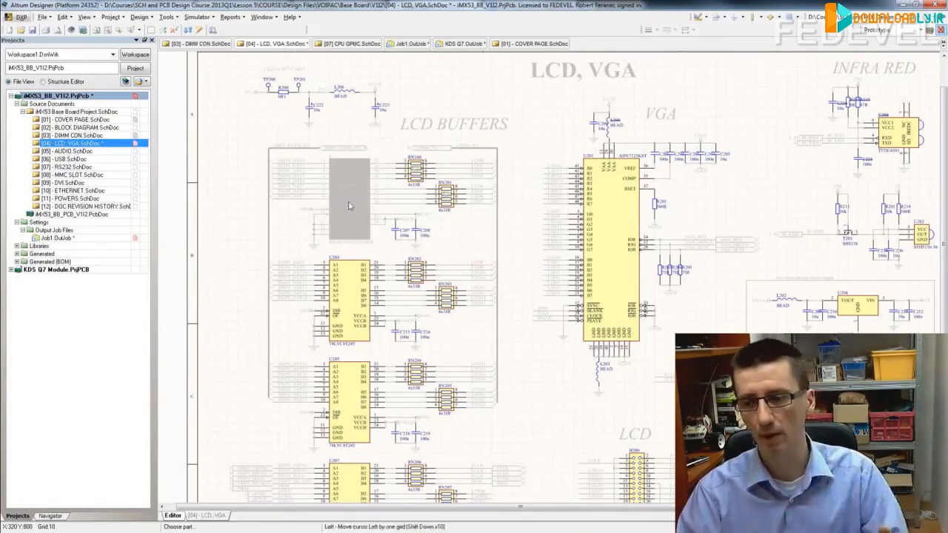
{"action": "key", "text": "Right"}
{"action": "key", "text": "Up"}
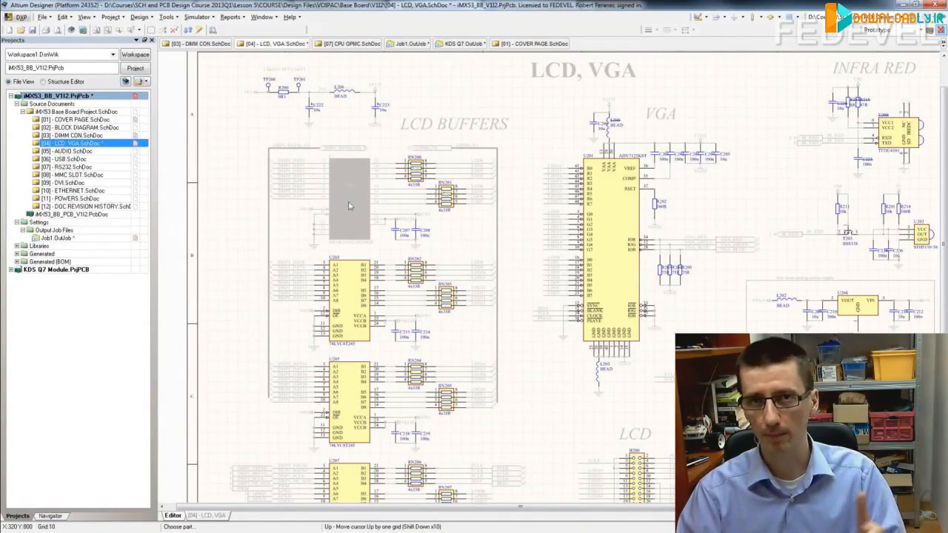
{"action": "key", "text": "Down"}
{"action": "key", "text": "shift+Left"}
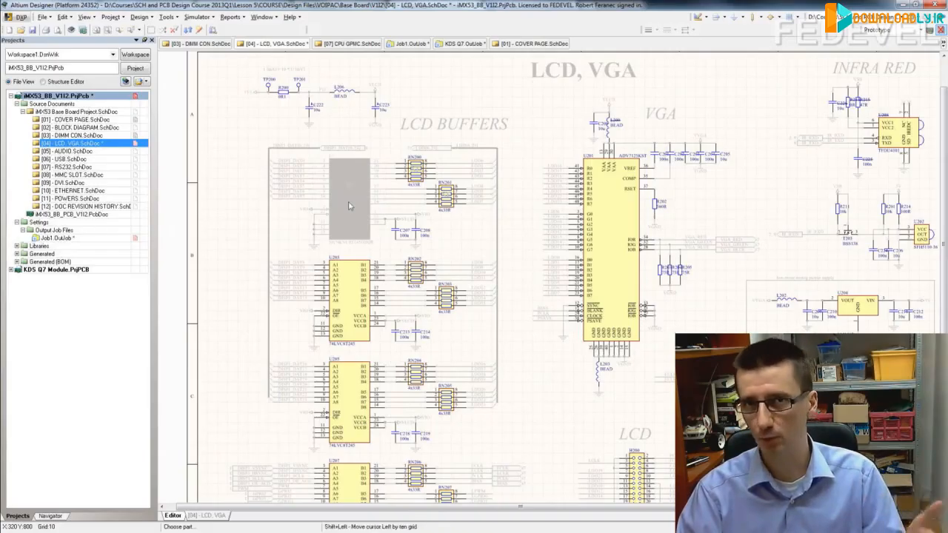
{"action": "key", "text": "shift+Right"}
{"action": "key", "text": "shift+Up"}
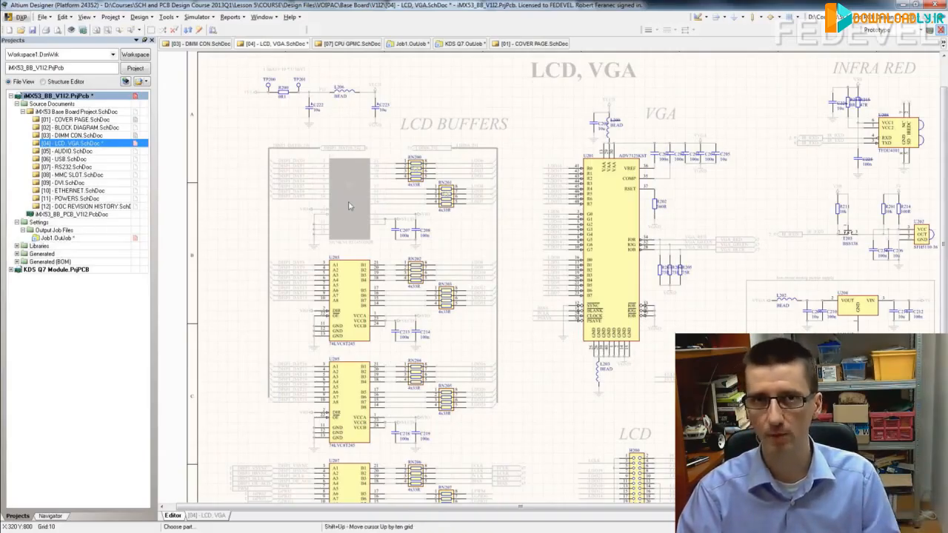
{"action": "key", "text": "shift+Down"}
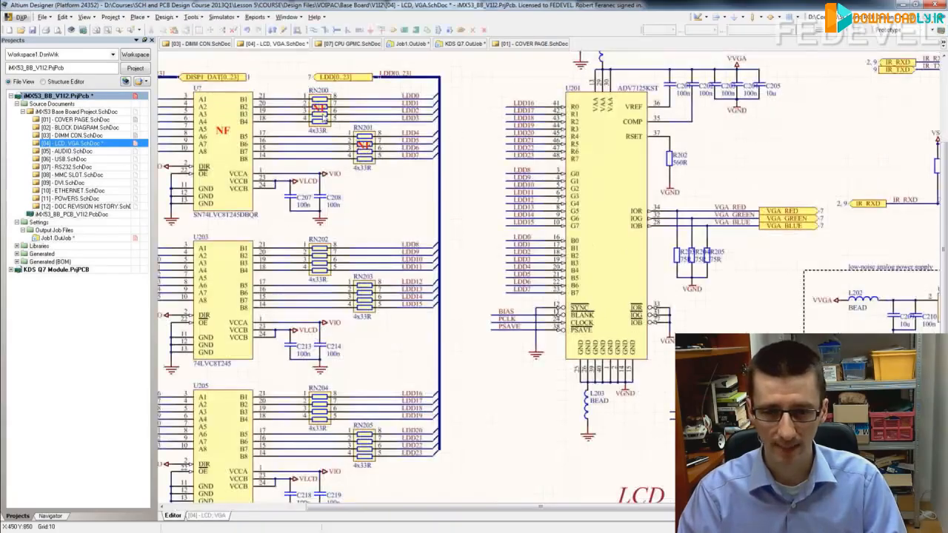
- In the editable LCD, VGA schematic, select RN200, RN201, U201, C207 and C208 together and open their variant settings
{"action": "left_click", "coordinate": [322, 124]}
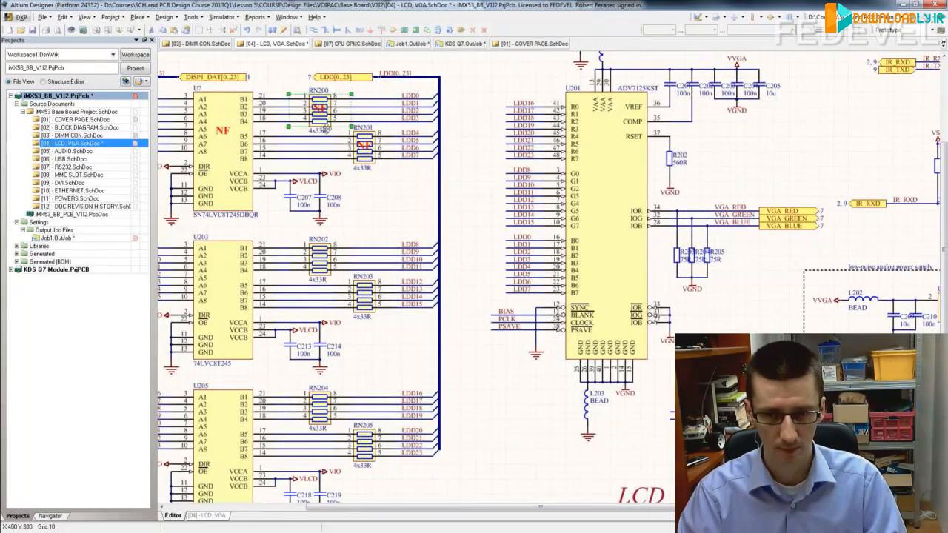
{"action": "left_click", "coordinate": [365, 161], "text": "shift"}
{"action": "left_click", "coordinate": [583, 201], "text": "shift"}
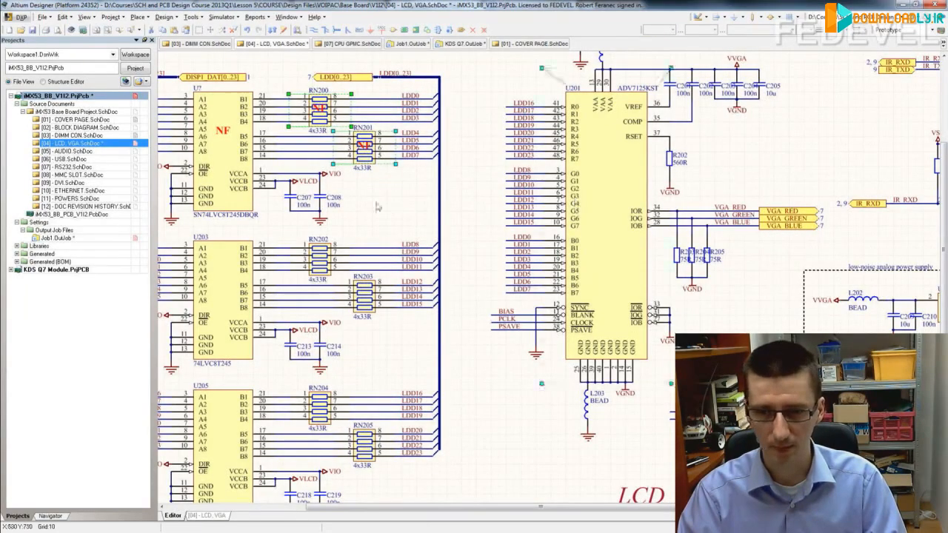
{"action": "left_click", "coordinate": [293, 197], "text": "shift"}
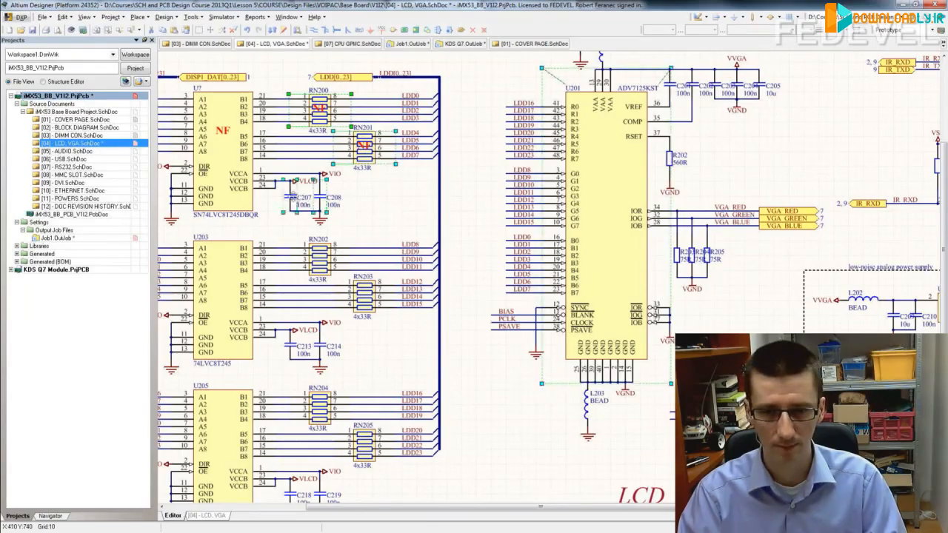
{"action": "right_click", "coordinate": [360, 156]}
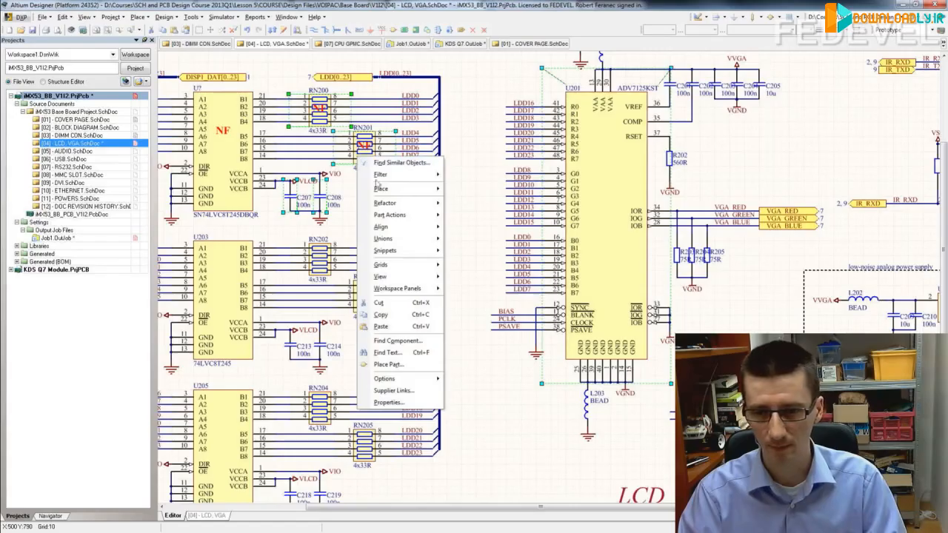
{"action": "mouse_move", "coordinate": [393, 216]}
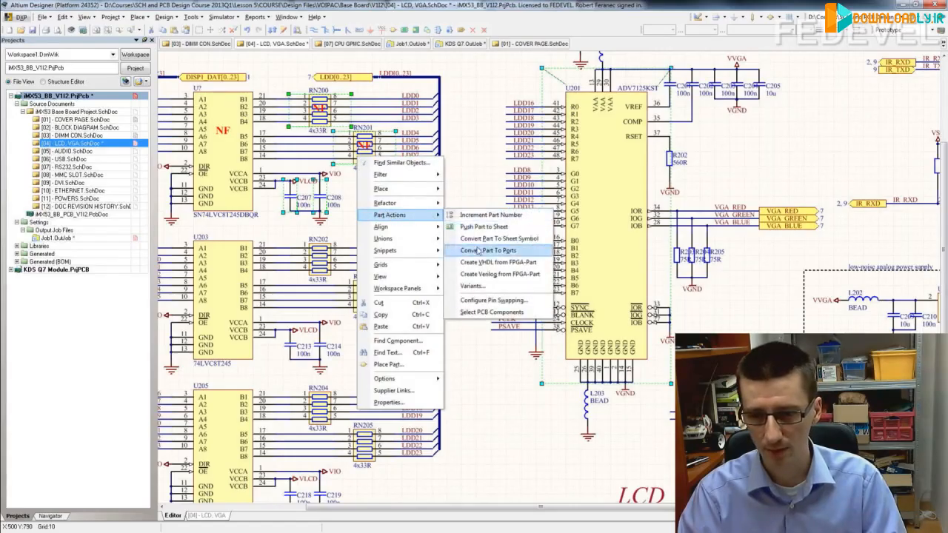
{"action": "left_click", "coordinate": [473, 285]}
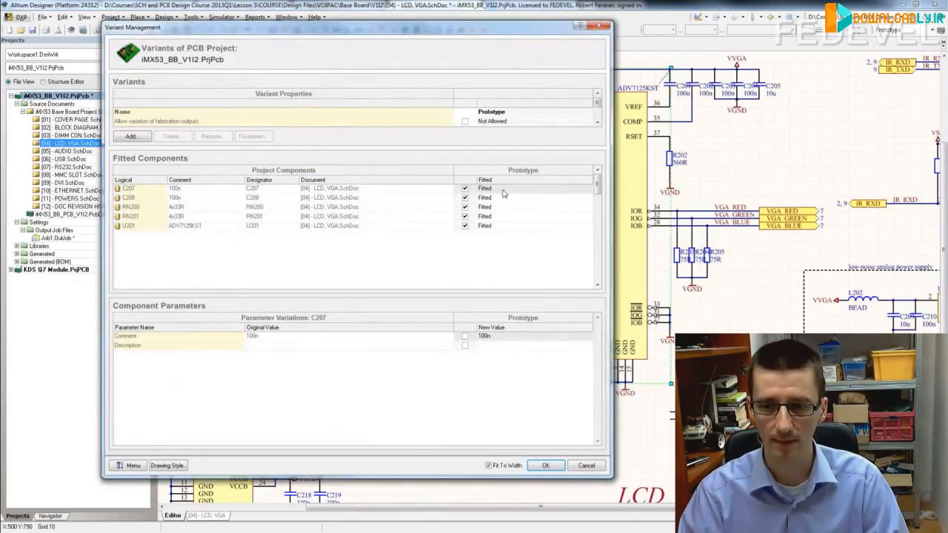
- Set C207, C208, RN200, RN201 and U201 as Not Fitted in the Prototype variant and accept the variant settings
{"action": "left_click", "coordinate": [503, 226], "text": "shift"}
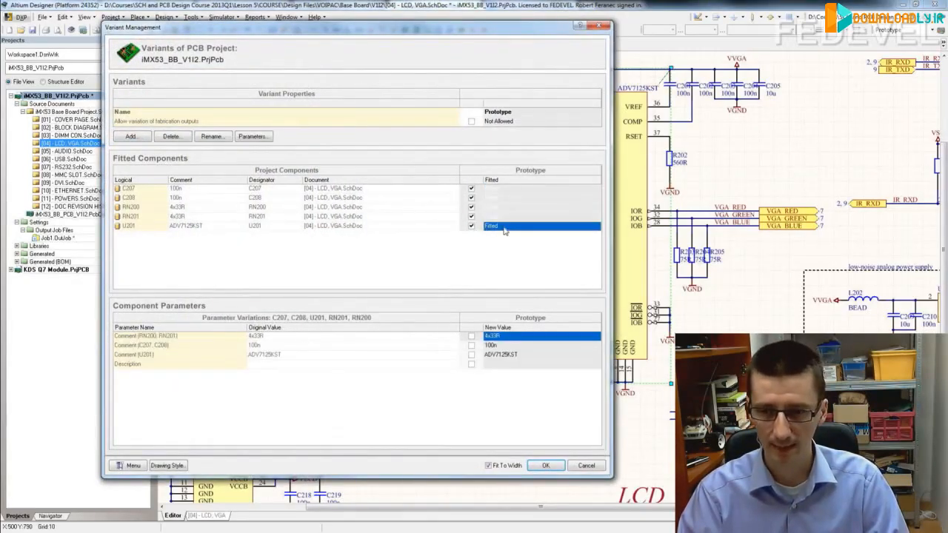
{"action": "right_click", "coordinate": [497, 185]}
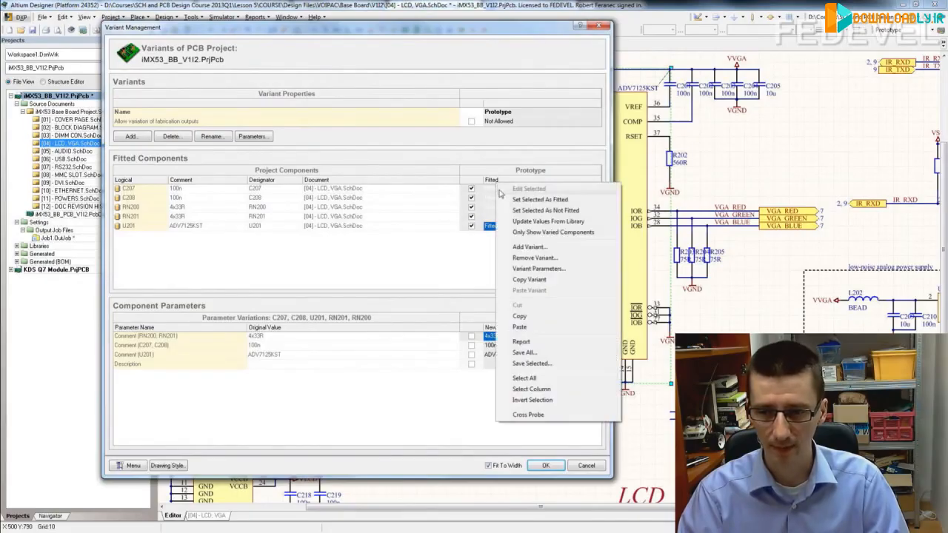
{"action": "left_click", "coordinate": [539, 211]}
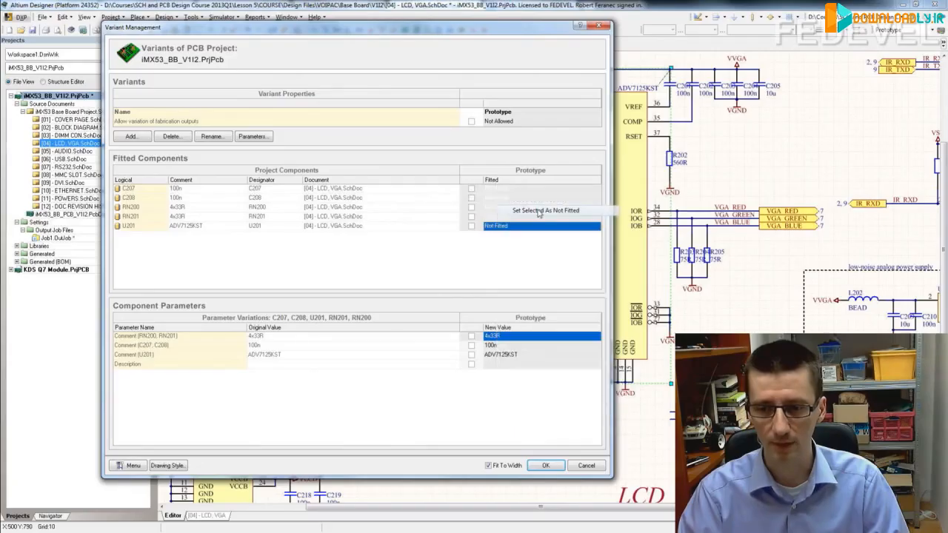
{"action": "left_click", "coordinate": [543, 466]}
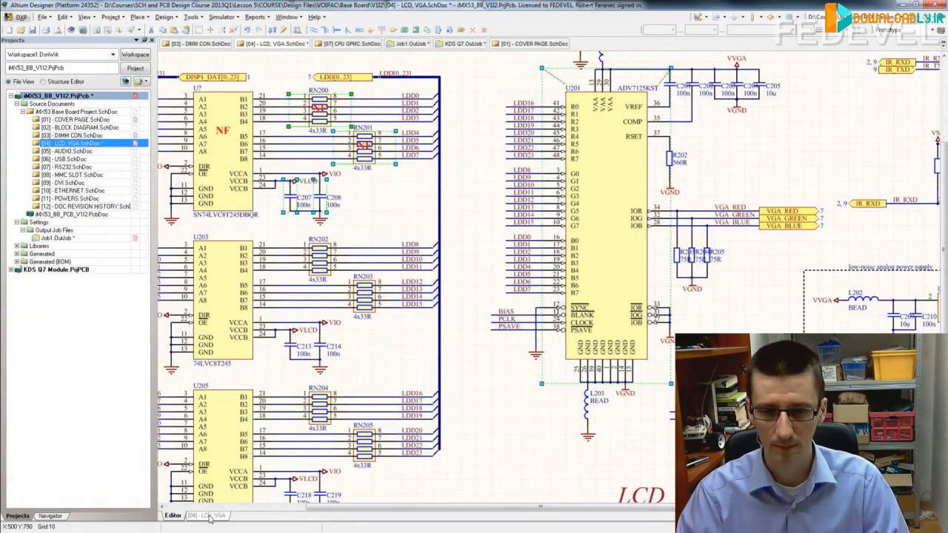
- Review the not-fitted components in the compiled view of the LCD, VGA sheet and clear the selection
{"action": "left_click", "coordinate": [210, 516]}
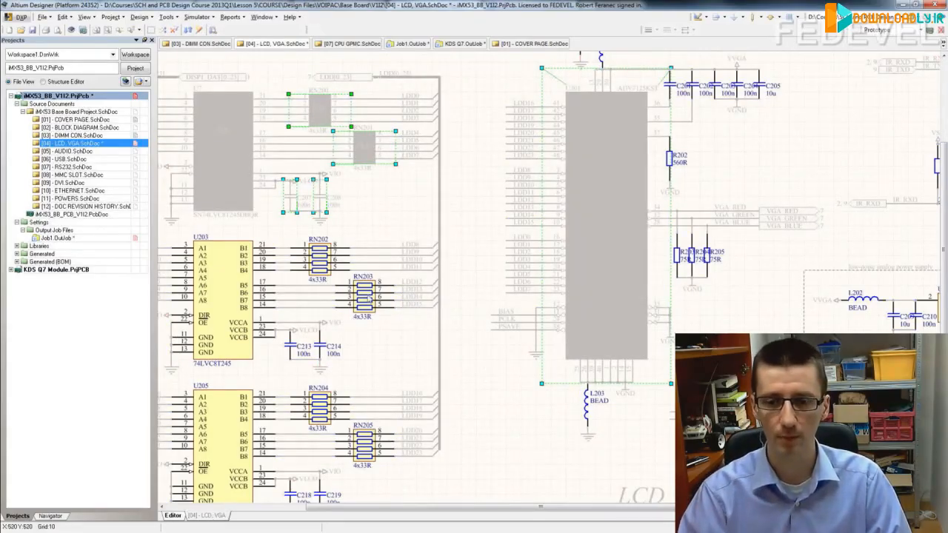
{"action": "right_click_drag", "start_coordinate": [396, 238], "coordinate": [419, 230]}
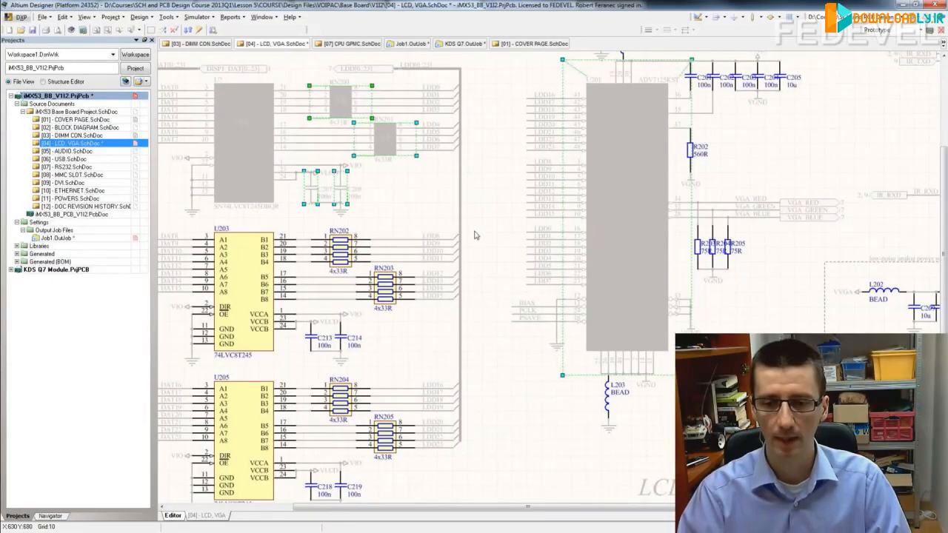
{"action": "left_click", "coordinate": [475, 236]}
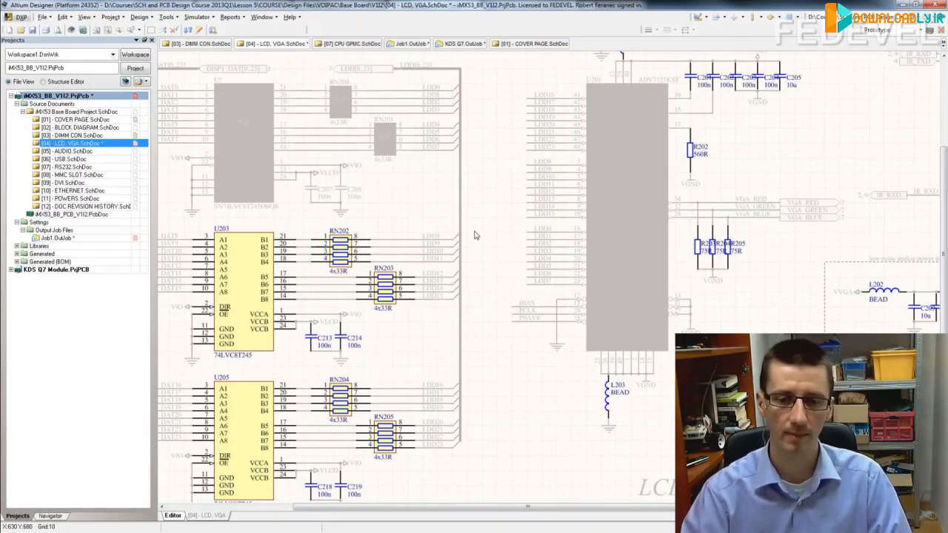
- Give U203 the comment and description of SN74LVC8T245DBQR from MyLibrary.IntLib as its Prototype variant values
{"action": "double_click", "coordinate": [253, 267]}
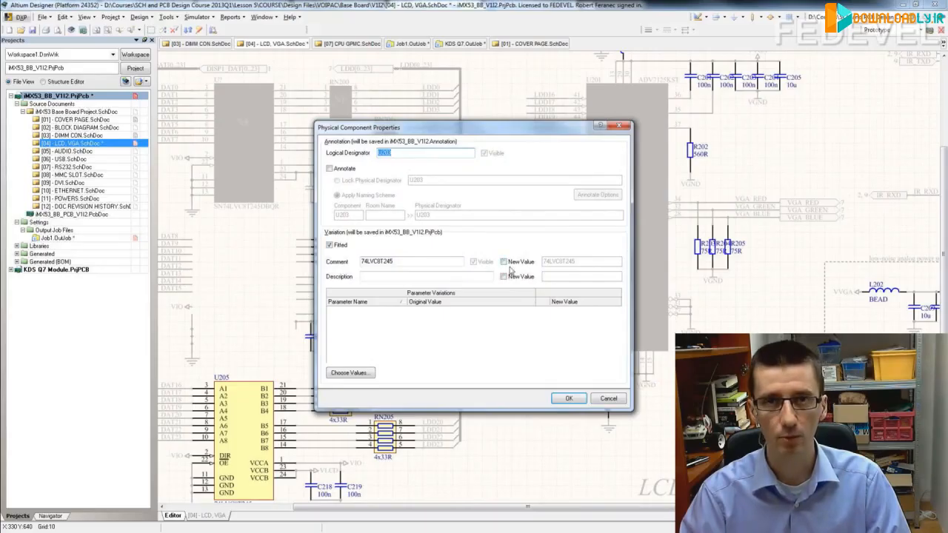
{"action": "left_click", "coordinate": [350, 373]}
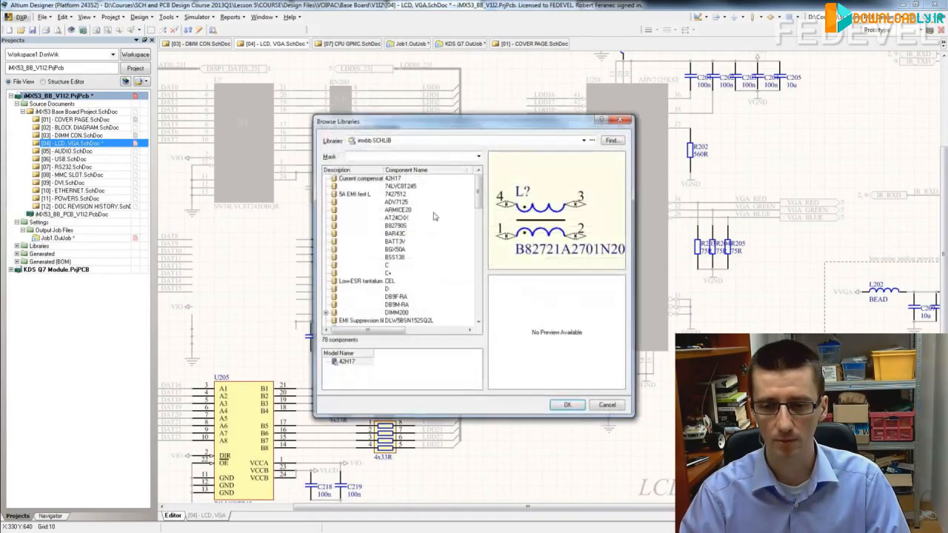
{"action": "left_click", "coordinate": [582, 140]}
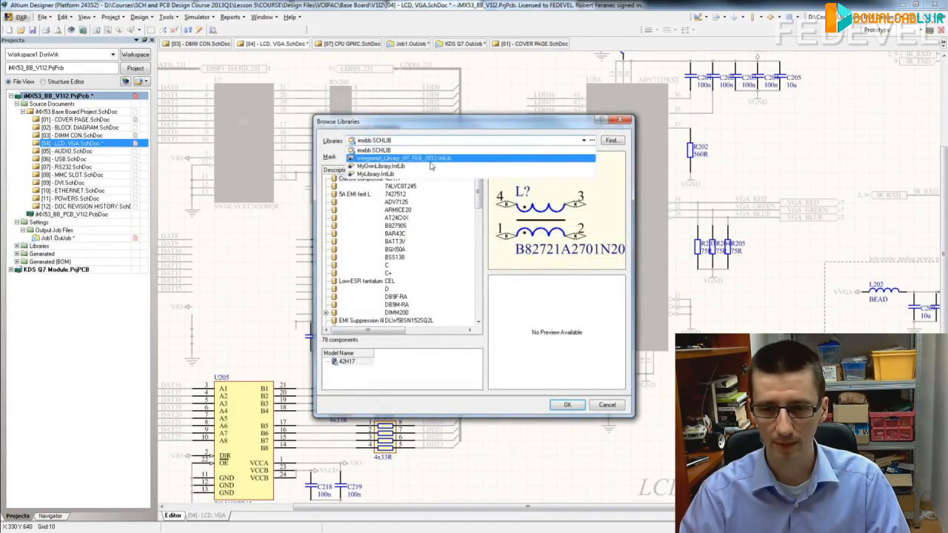
{"action": "left_click", "coordinate": [398, 175]}
{"action": "left_click", "coordinate": [374, 197]}
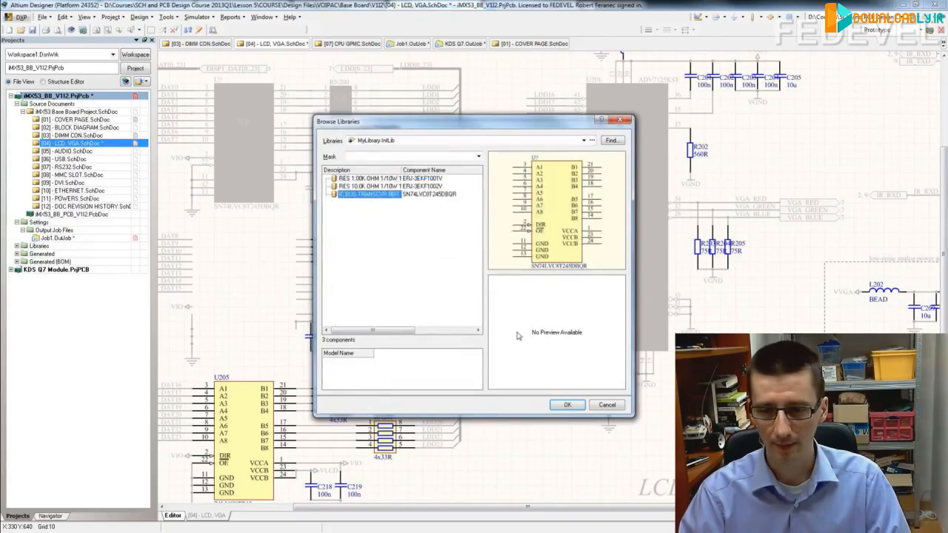
{"action": "left_click", "coordinate": [566, 405]}
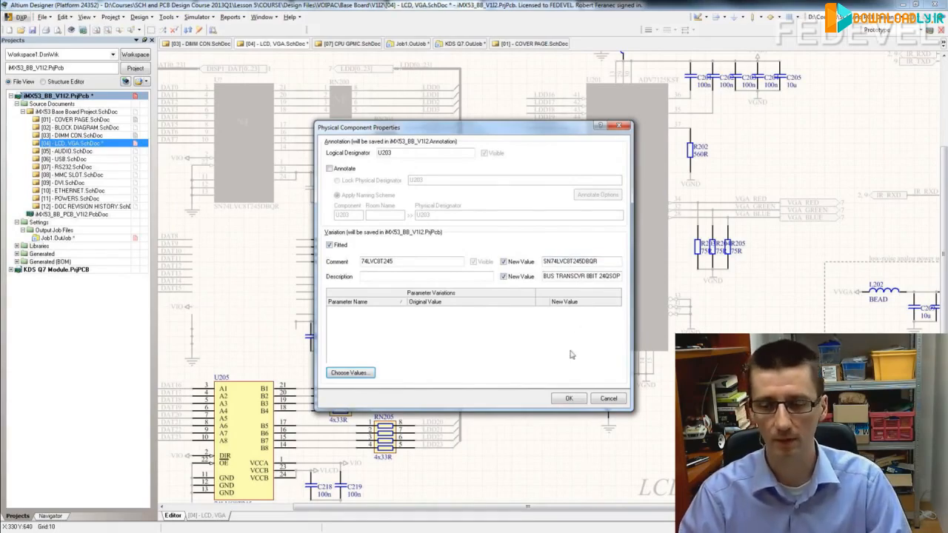
{"action": "left_click", "coordinate": [568, 398]}
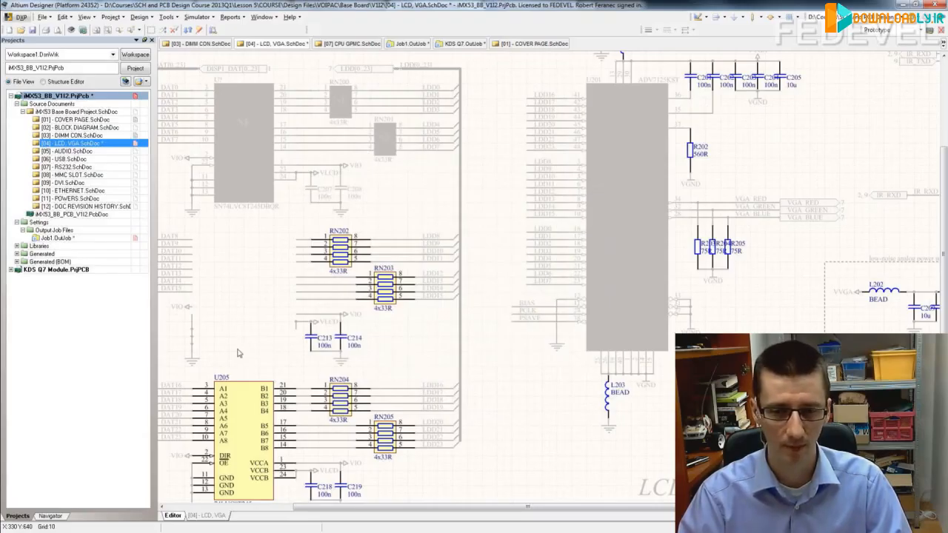
{"action": "key", "text": "ctrl+z"}
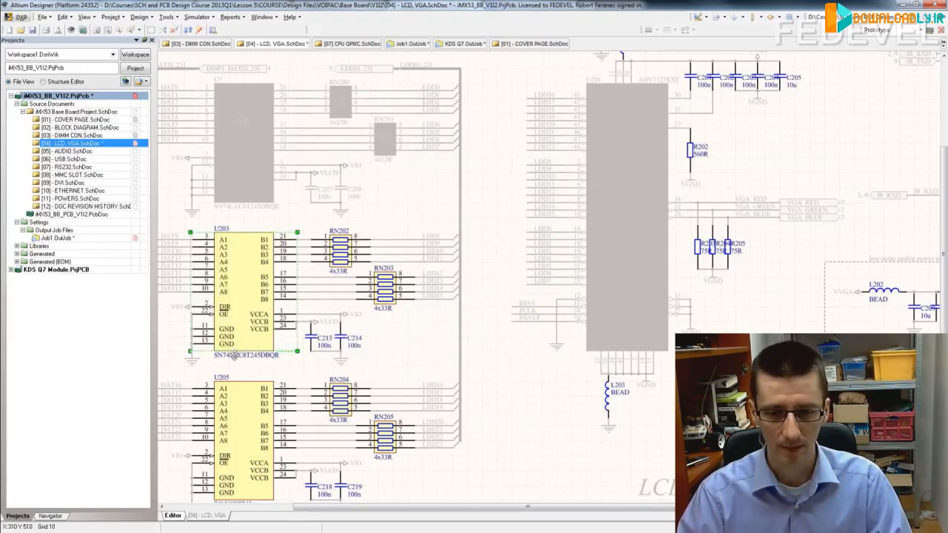
- Switch the compiled LCD, VGA sheet to [No Variations], compare its components and clear the selection
{"action": "left_click", "coordinate": [919, 30]}
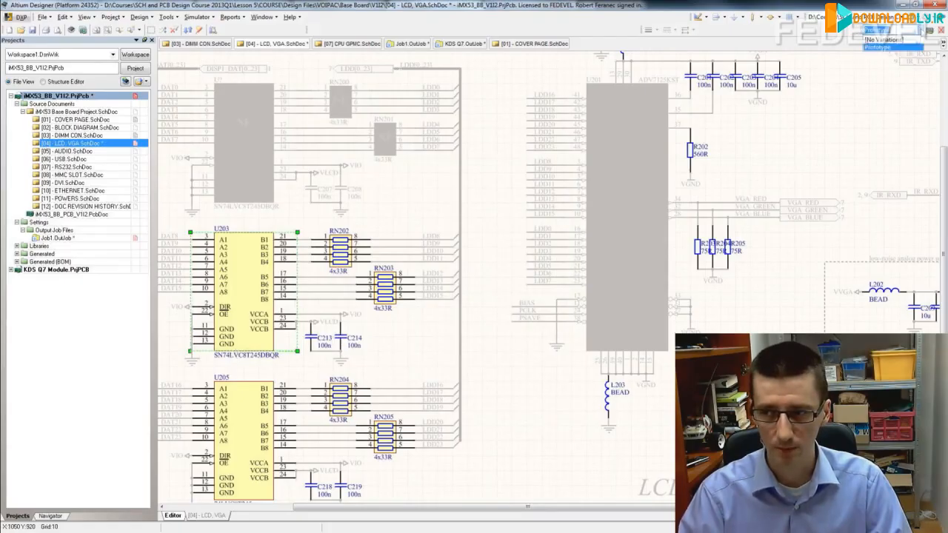
{"action": "left_click", "coordinate": [906, 40]}
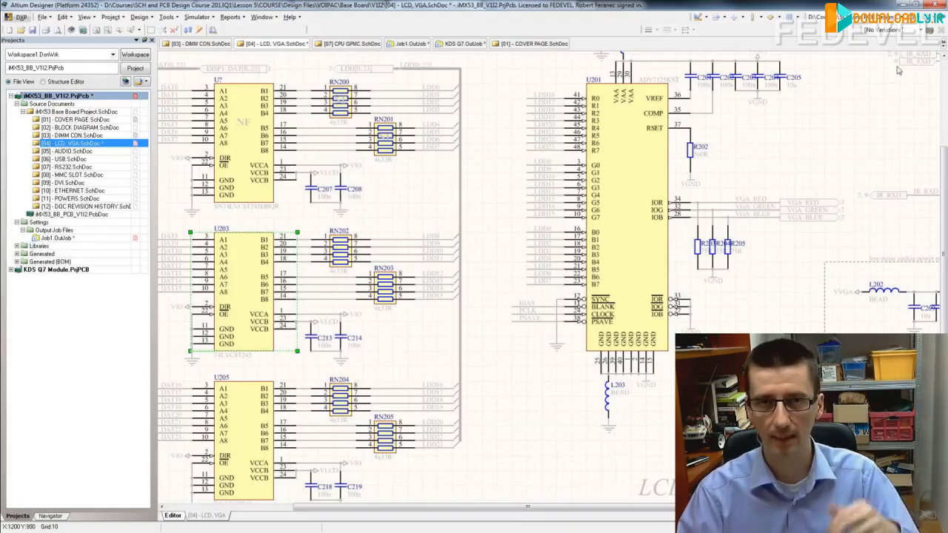
{"action": "scroll", "coordinate": [835, 108], "scroll_direction": "down", "scroll_amount": 2, "text": "ctrl"}
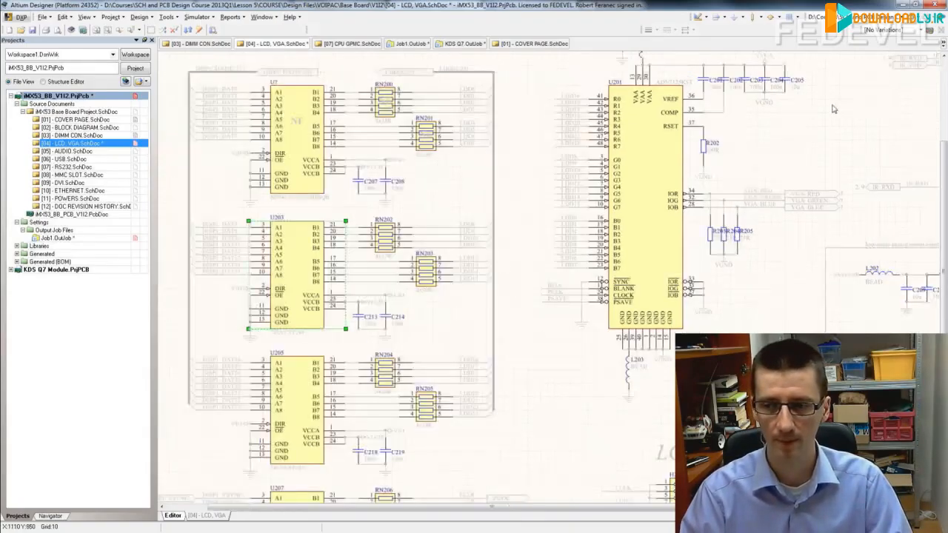
{"action": "right_click_drag", "start_coordinate": [827, 120], "coordinate": [761, 125]}
{"action": "left_click", "coordinate": [918, 31]}
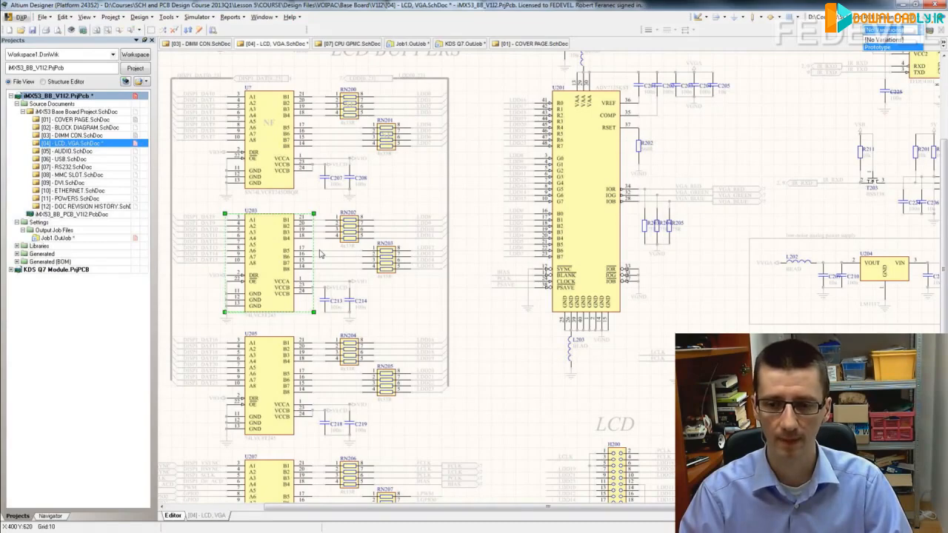
{"action": "left_click", "coordinate": [474, 200]}
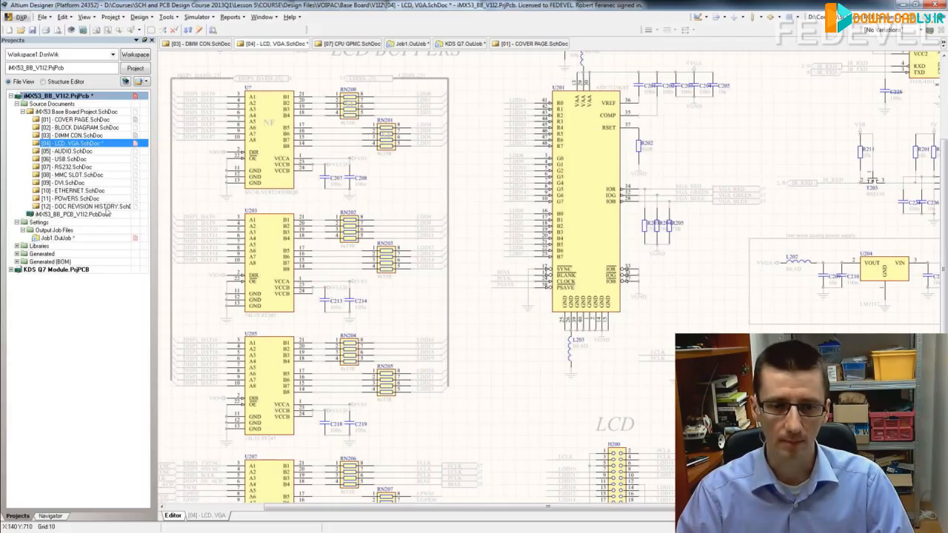
- Add a second Bill of Materials report for the whole project to Job1.OutJob and open its configuration
{"action": "double_click", "coordinate": [66, 238]}
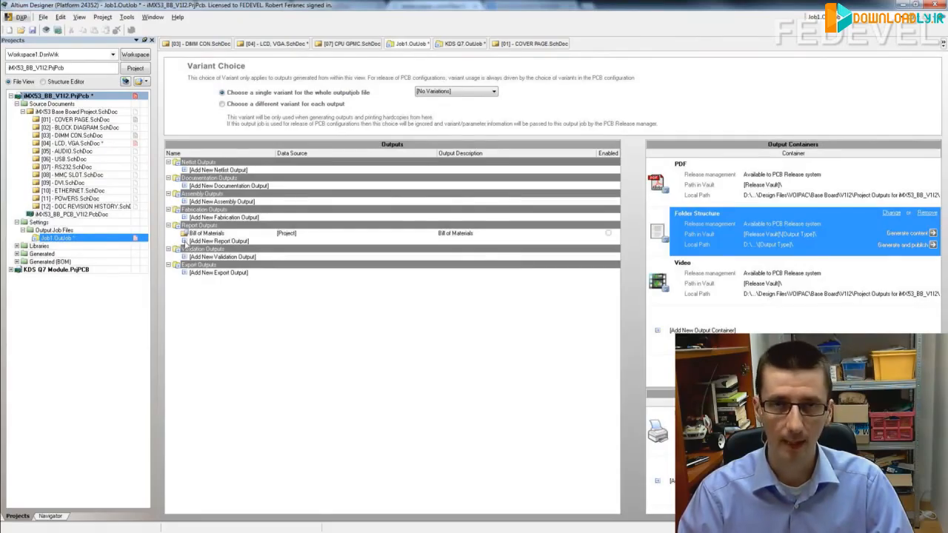
{"action": "left_click", "coordinate": [186, 244]}
{"action": "mouse_move", "coordinate": [222, 248]}
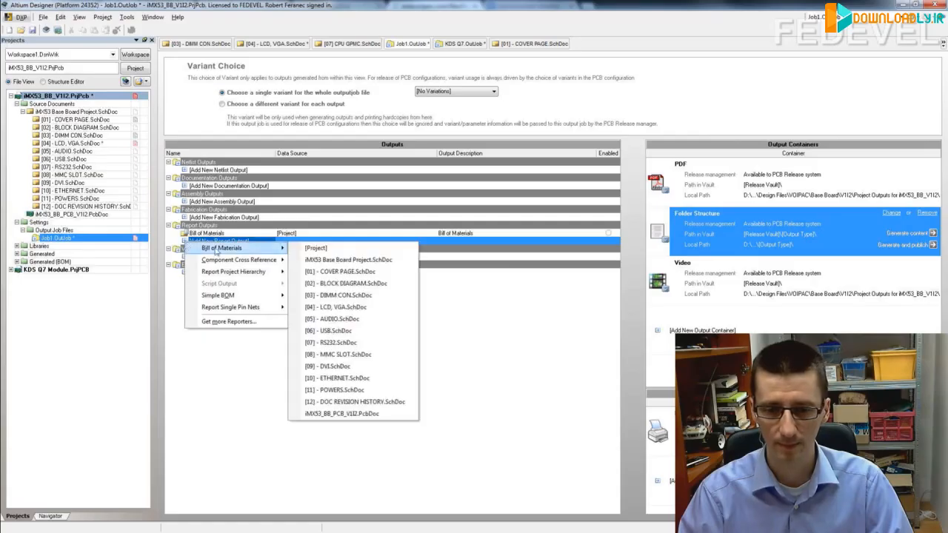
{"action": "left_click", "coordinate": [317, 250]}
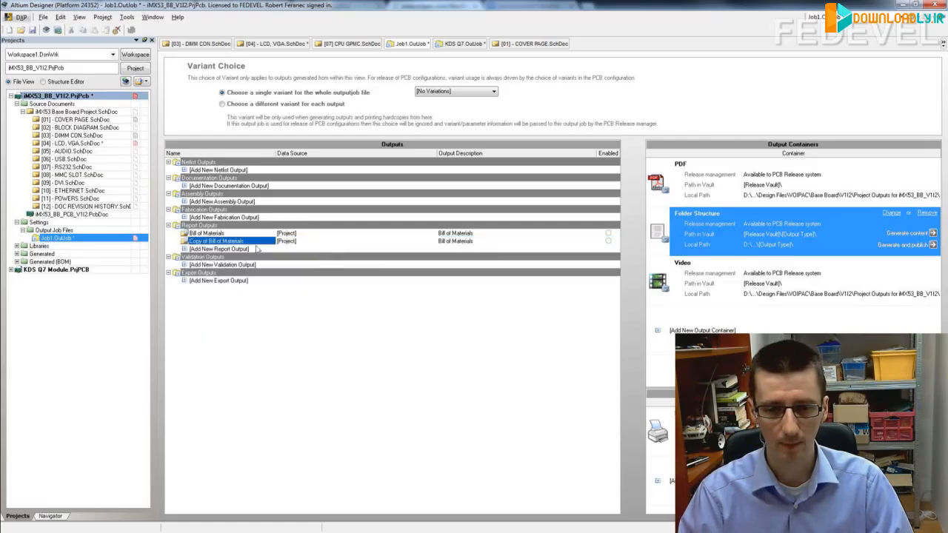
{"action": "right_click", "coordinate": [244, 245]}
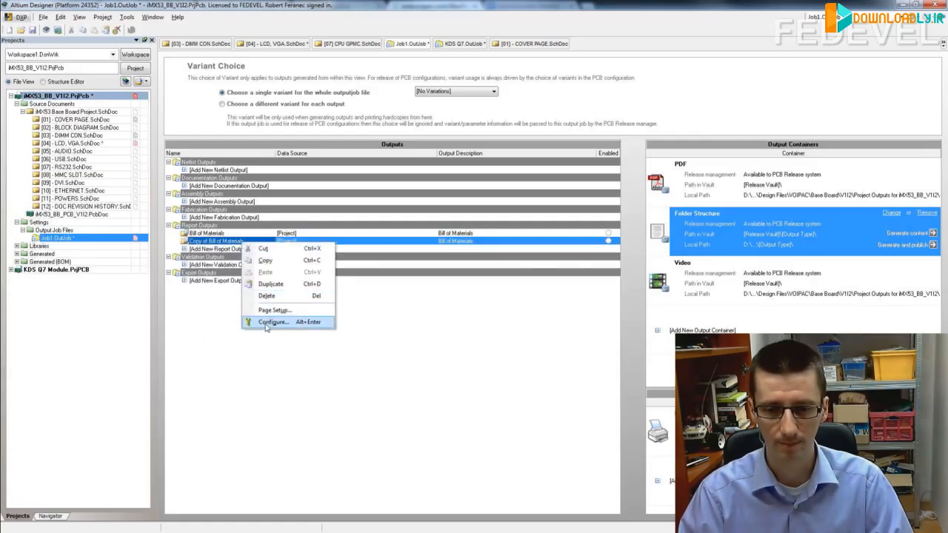
{"action": "left_click", "coordinate": [267, 323]}
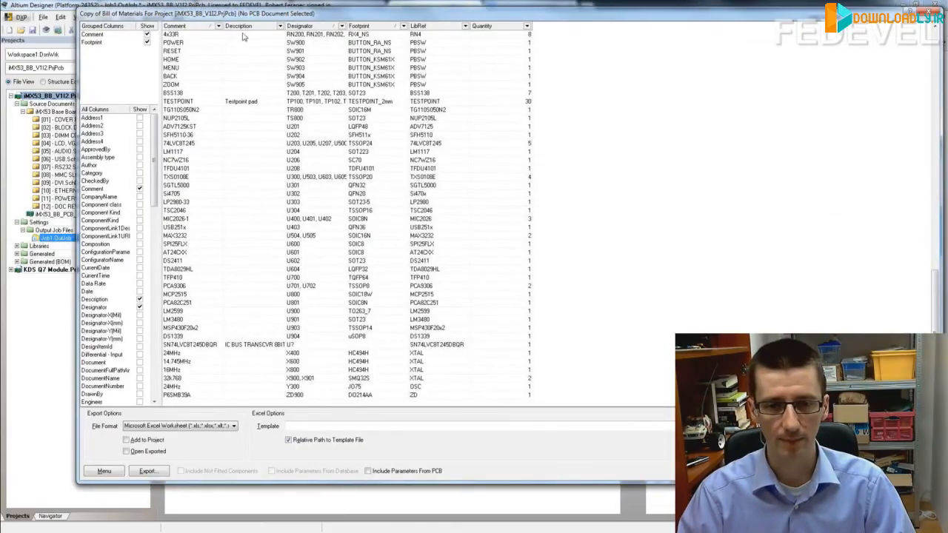
- Make Designator the first BOM column and remove Footprint and Comment from the grouped columns
{"action": "left_click_drag", "start_coordinate": [320, 28], "coordinate": [177, 27]}
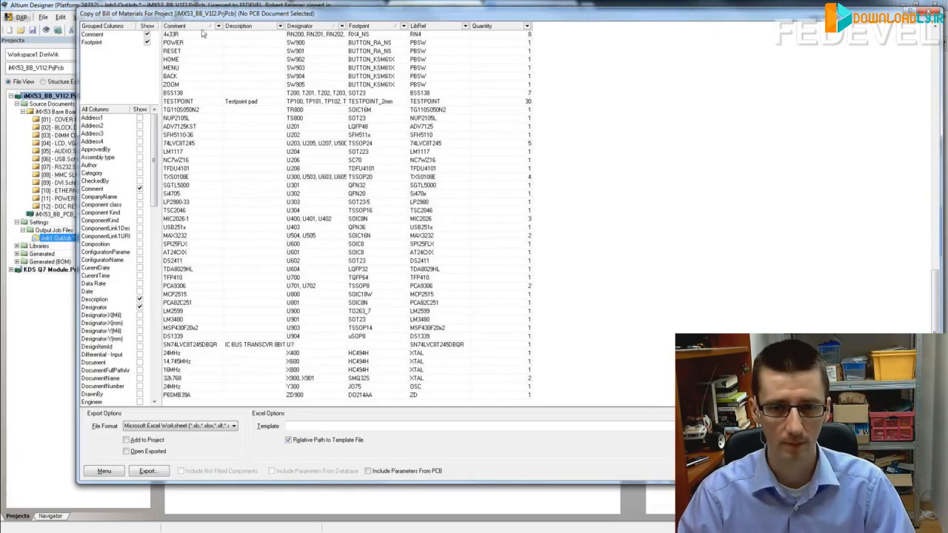
{"action": "left_click_drag", "start_coordinate": [311, 30], "coordinate": [180, 28]}
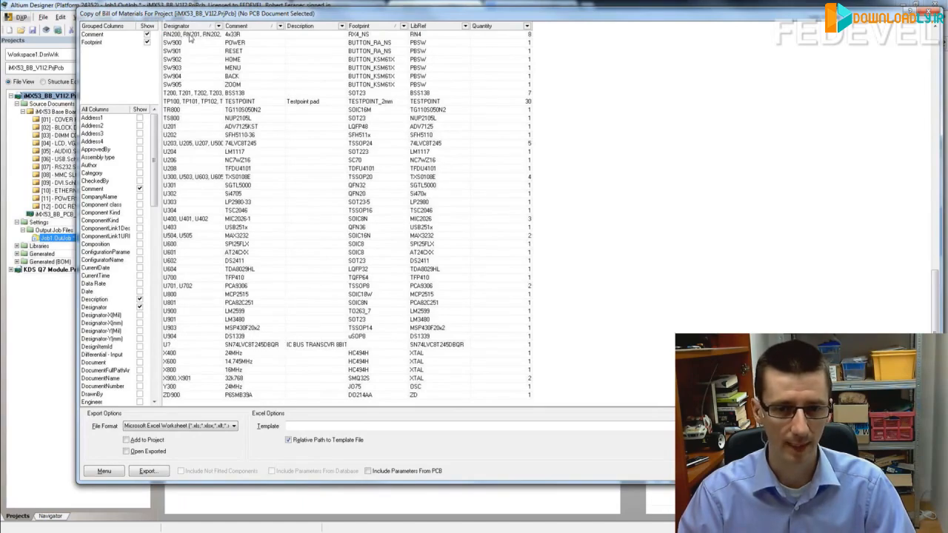
{"action": "left_click", "coordinate": [113, 43]}
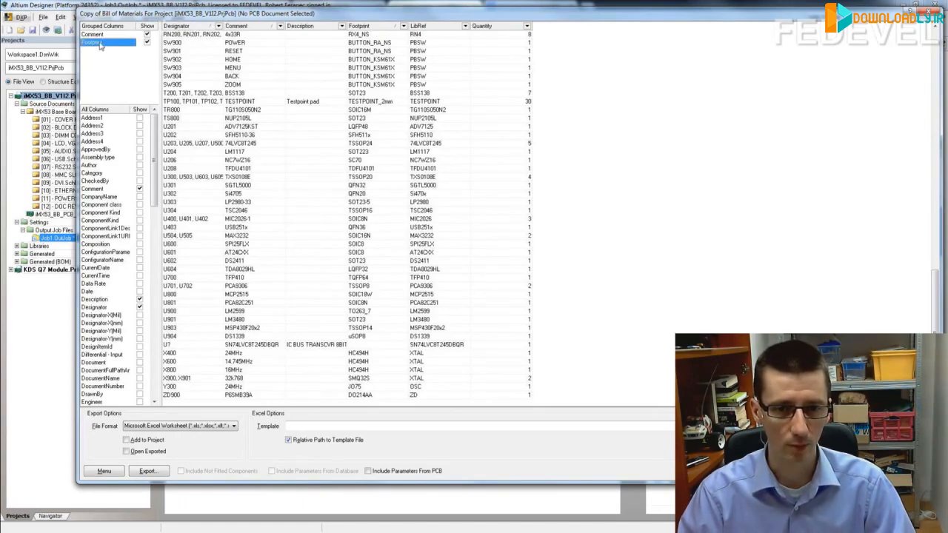
{"action": "left_click_drag", "start_coordinate": [99, 45], "coordinate": [99, 129]}
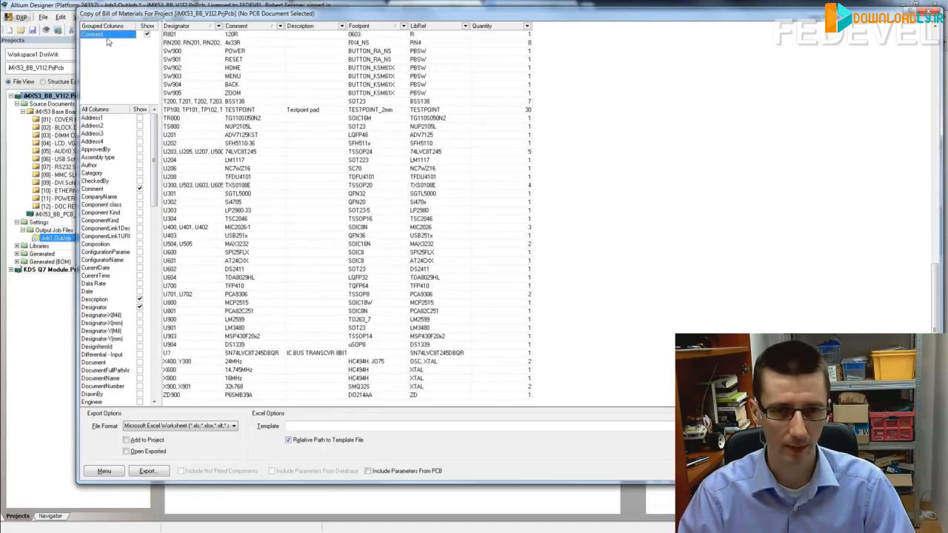
{"action": "left_click_drag", "start_coordinate": [112, 38], "coordinate": [109, 131]}
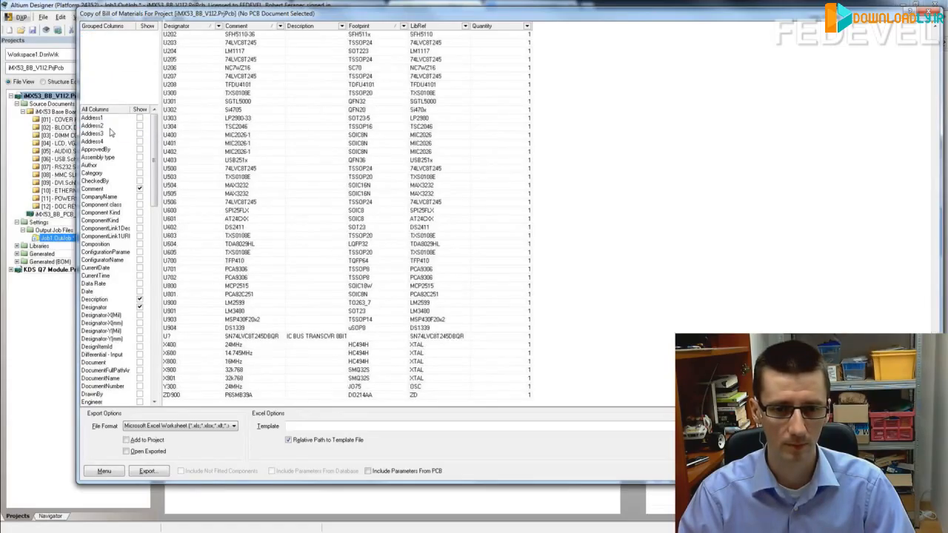
- Look through the ungrouped BOM in designator order and locate the U? row
{"action": "scroll", "coordinate": [191, 96], "scroll_direction": "up", "scroll_amount": 10}
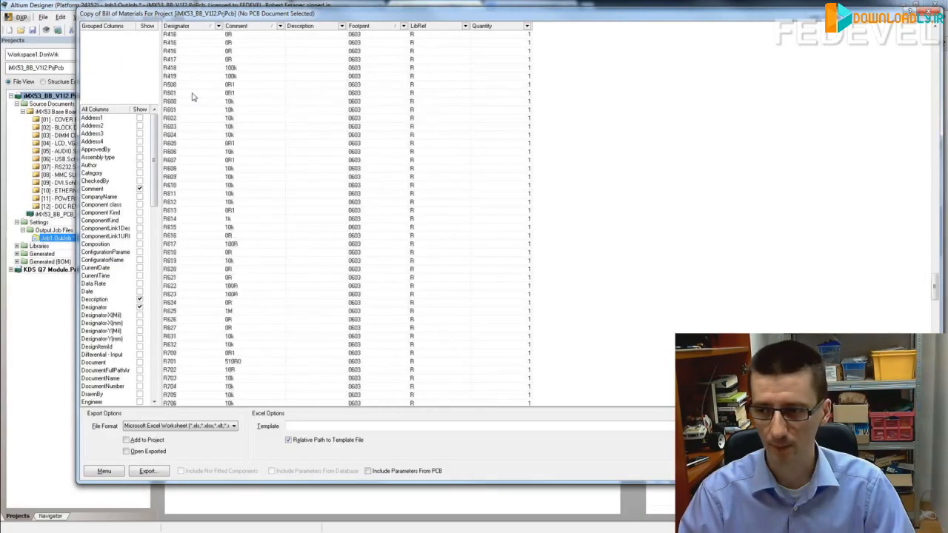
{"action": "scroll", "coordinate": [192, 97], "scroll_direction": "up", "scroll_amount": 5}
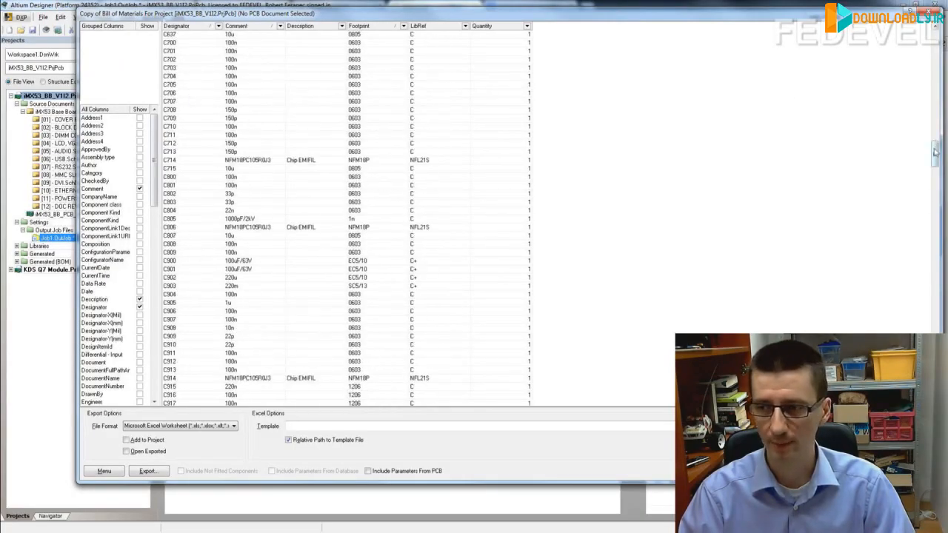
{"action": "left_click_drag", "start_coordinate": [936, 151], "coordinate": [936, 31]}
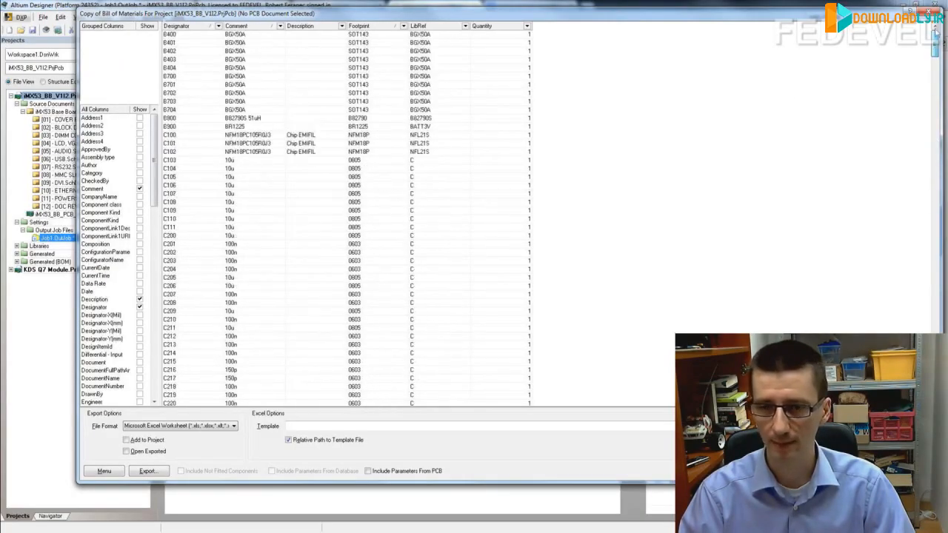
{"action": "left_click", "coordinate": [186, 29]}
{"action": "left_click", "coordinate": [186, 29]}
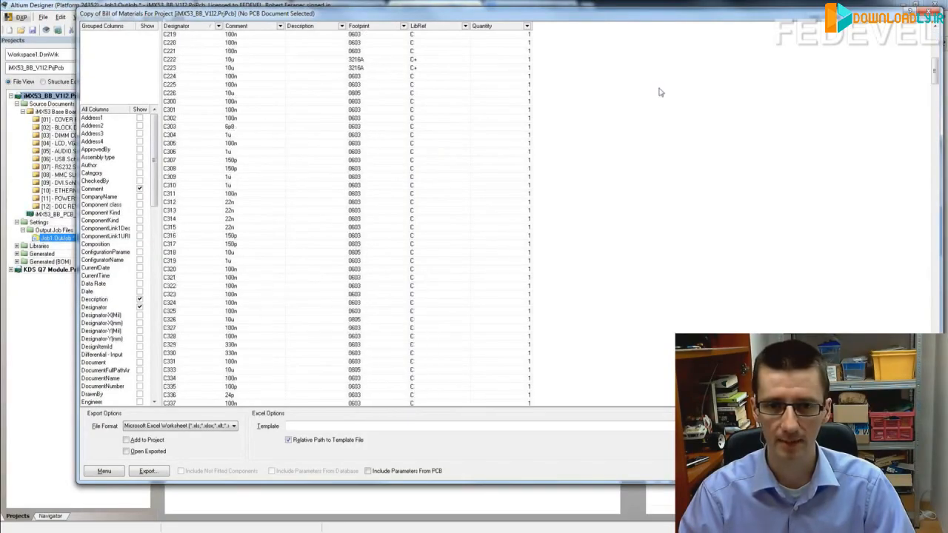
{"action": "left_click_drag", "start_coordinate": [935, 72], "coordinate": [935, 393]}
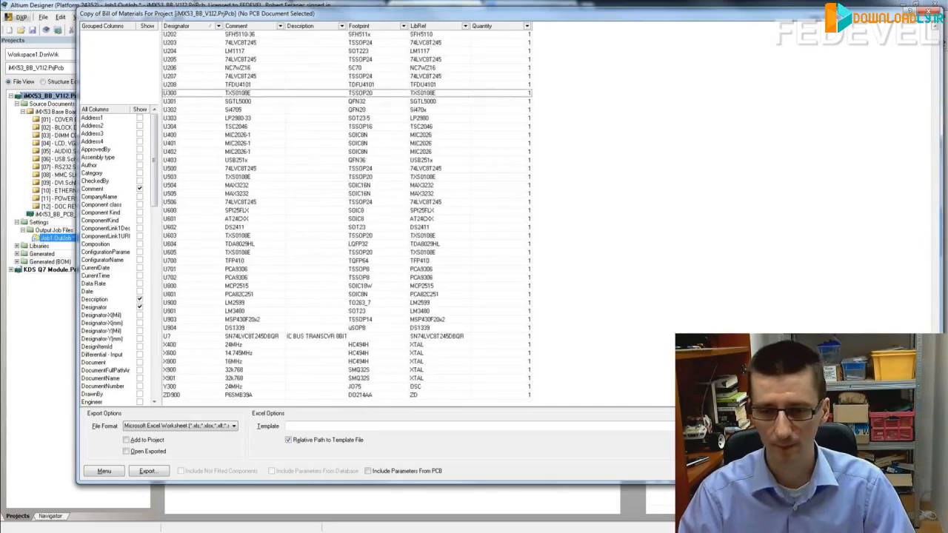
{"action": "left_click", "coordinate": [175, 338]}
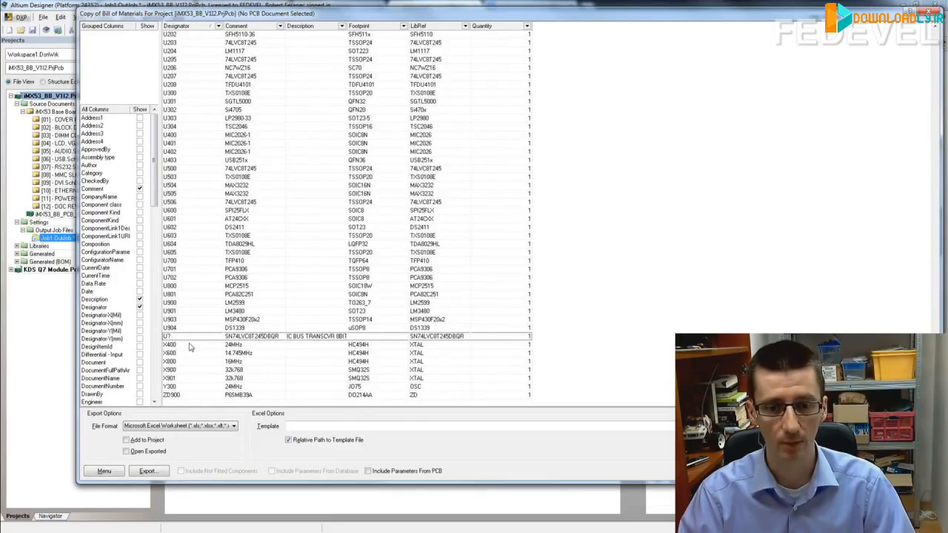
- Change the BOM to the Prototype variant and check whether U? is still listed
{"action": "right_click", "coordinate": [608, 62]}
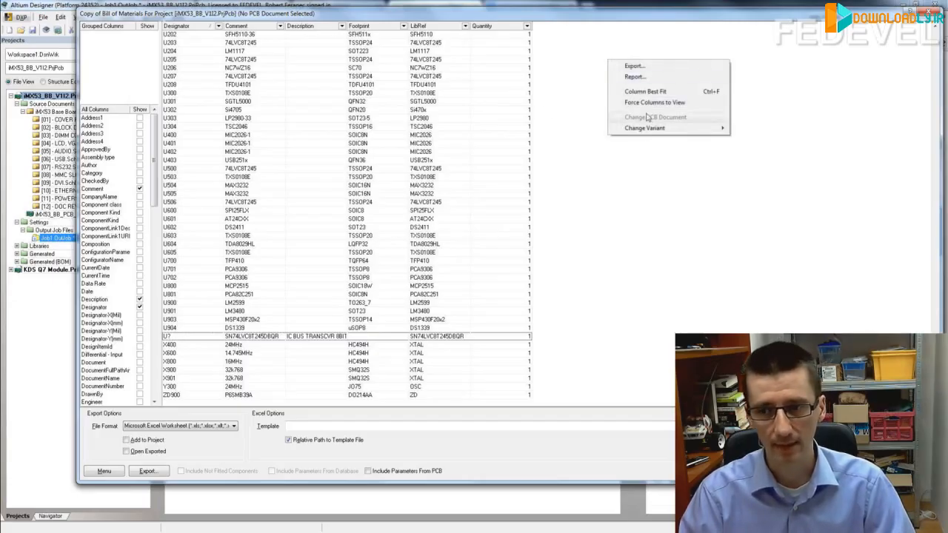
{"action": "mouse_move", "coordinate": [649, 128]}
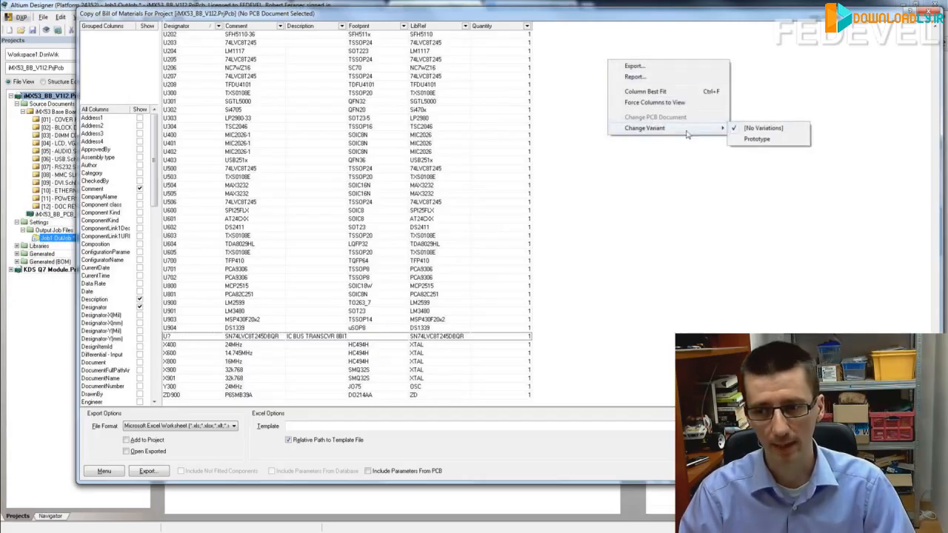
{"action": "left_click", "coordinate": [755, 140]}
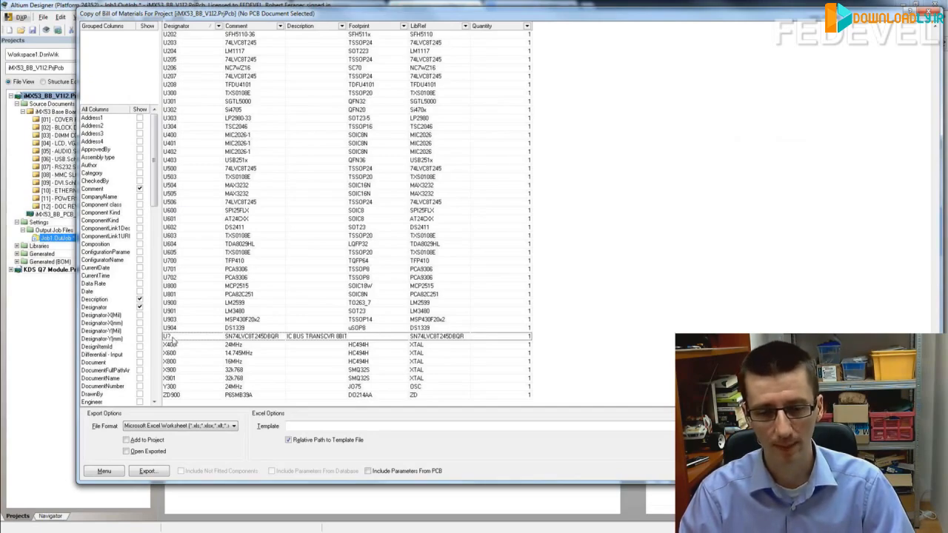
{"action": "left_click", "coordinate": [171, 338]}
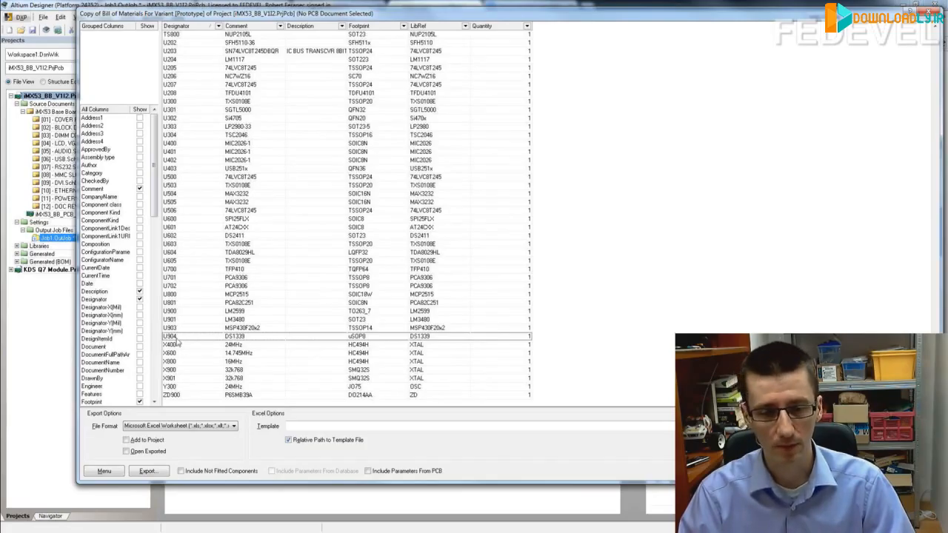
- Set the BOM's variant back to [No Variations] and close the report configuration
{"action": "right_click", "coordinate": [607, 89]}
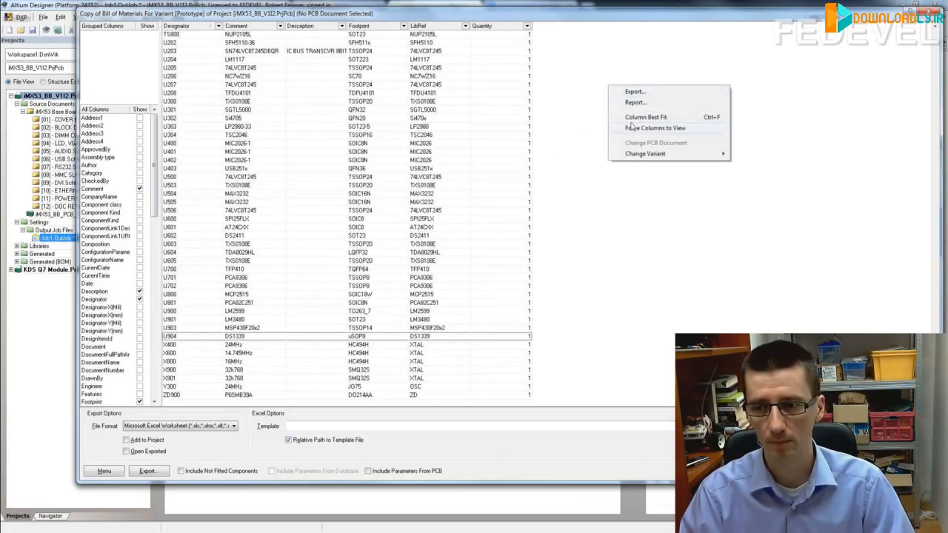
{"action": "mouse_move", "coordinate": [634, 157]}
{"action": "left_click", "coordinate": [745, 155]}
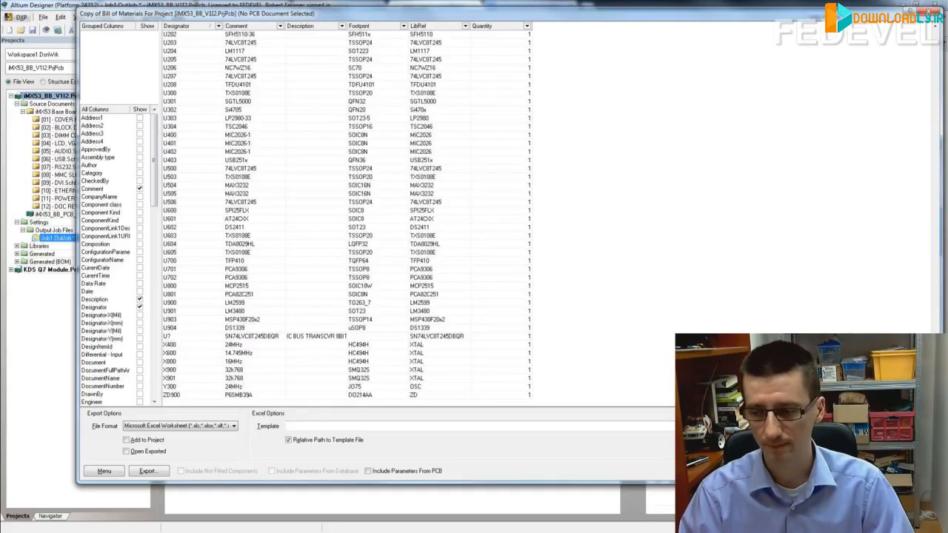
{"action": "left_click", "coordinate": [869, 471]}
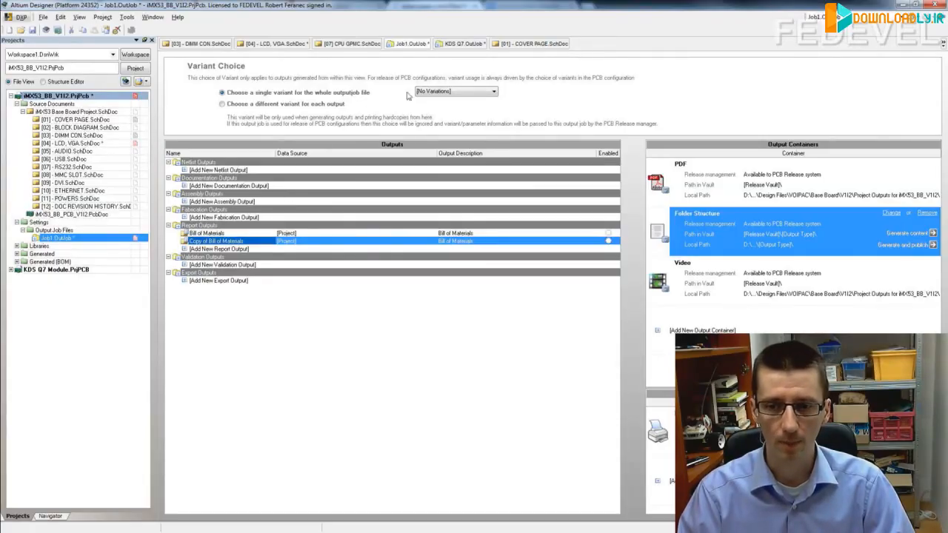
- Set the output job's variant to Prototype and generate the Copy of Bill of Materials report through the Folder Structure container
{"action": "left_click", "coordinate": [445, 97]}
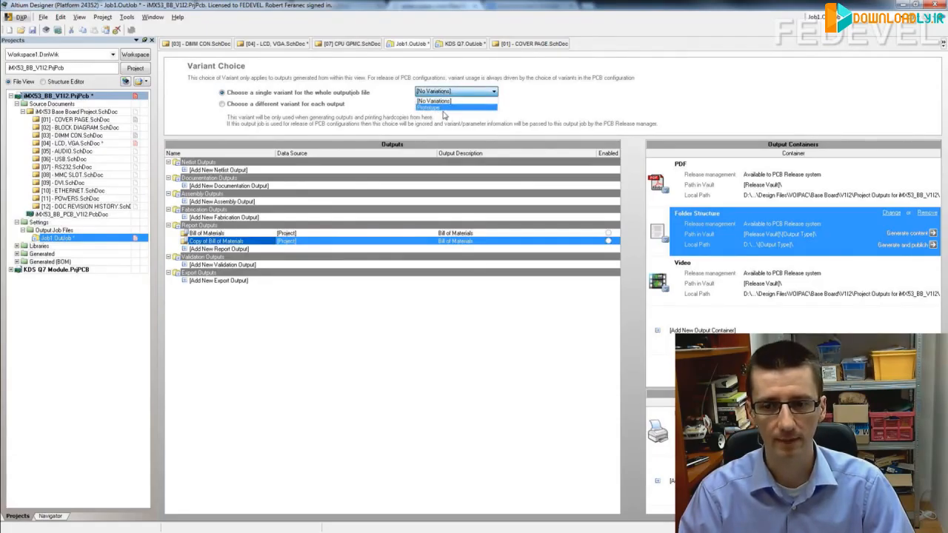
{"action": "left_click", "coordinate": [429, 108]}
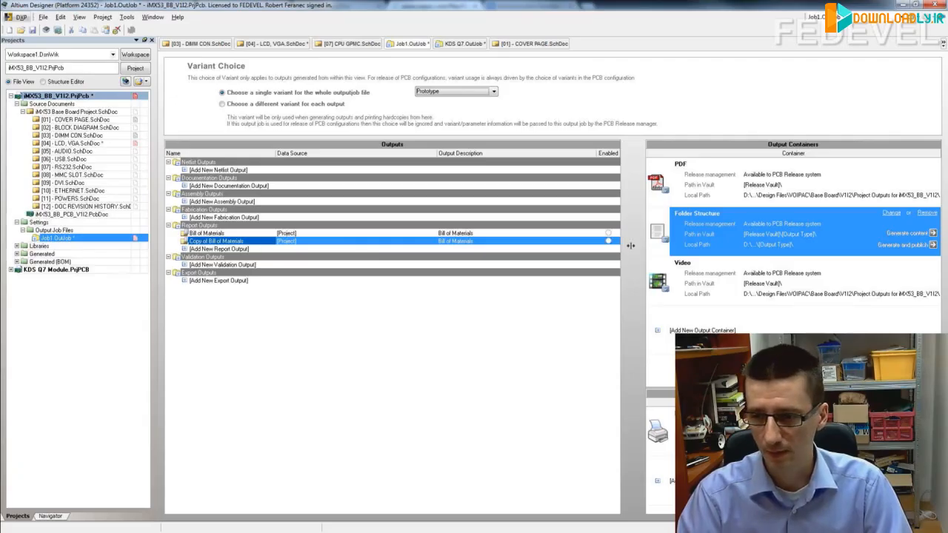
{"action": "left_click", "coordinate": [608, 241]}
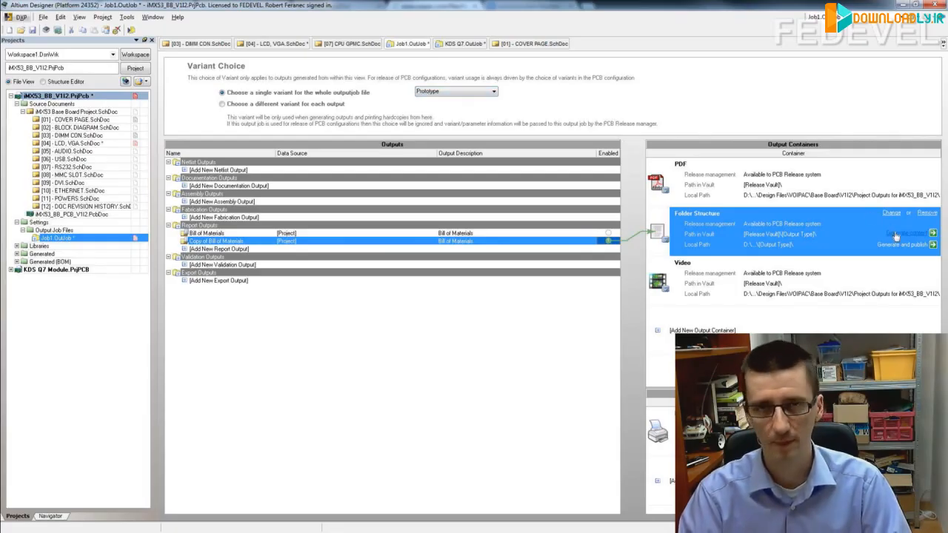
{"action": "left_click", "coordinate": [896, 234]}
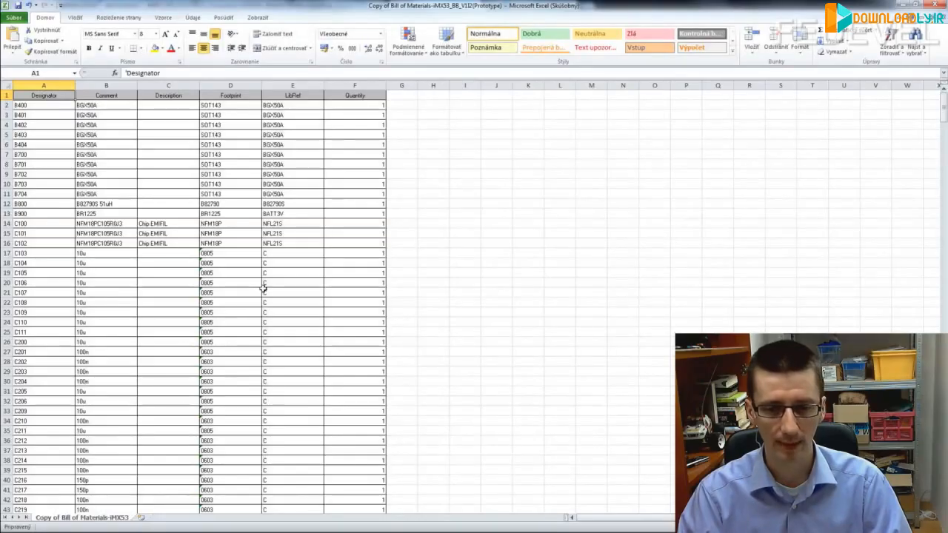
- Check the end of the generated Prototype BOM spreadsheet for a U? row after U904, and close the spreadsheet
{"action": "left_click", "coordinate": [264, 289]}
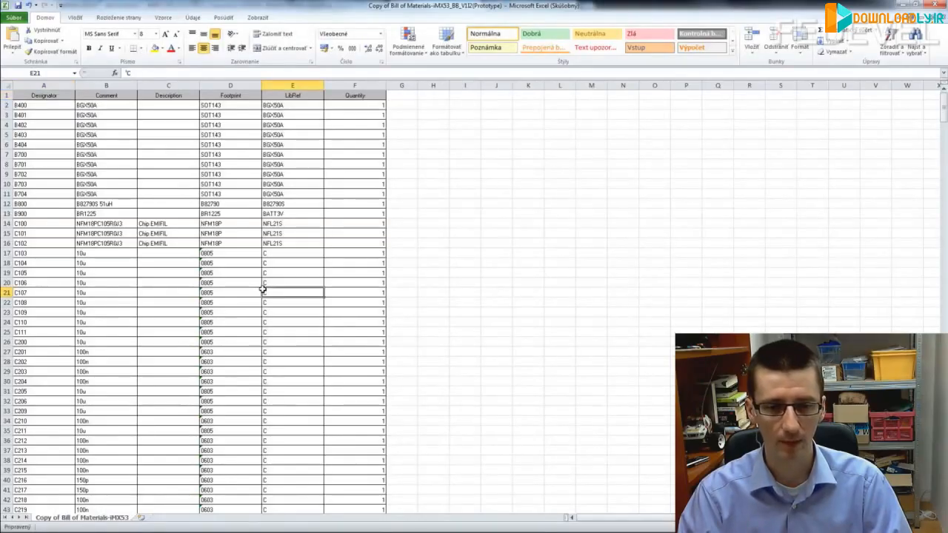
{"action": "scroll", "coordinate": [117, 211], "scroll_direction": "down", "scroll_amount": 3}
{"action": "scroll", "coordinate": [117, 211], "scroll_direction": "down", "scroll_amount": 20}
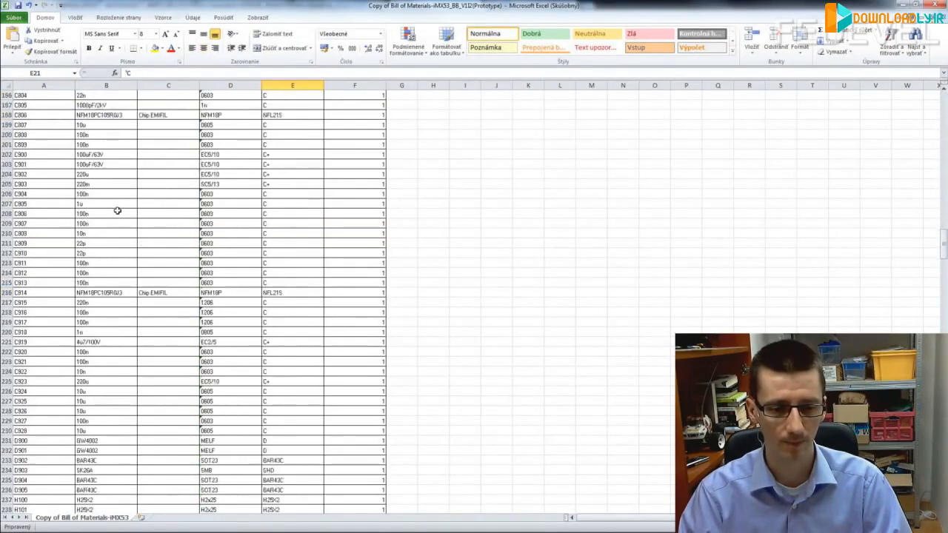
{"action": "scroll", "coordinate": [117, 212], "scroll_direction": "down", "scroll_amount": 20}
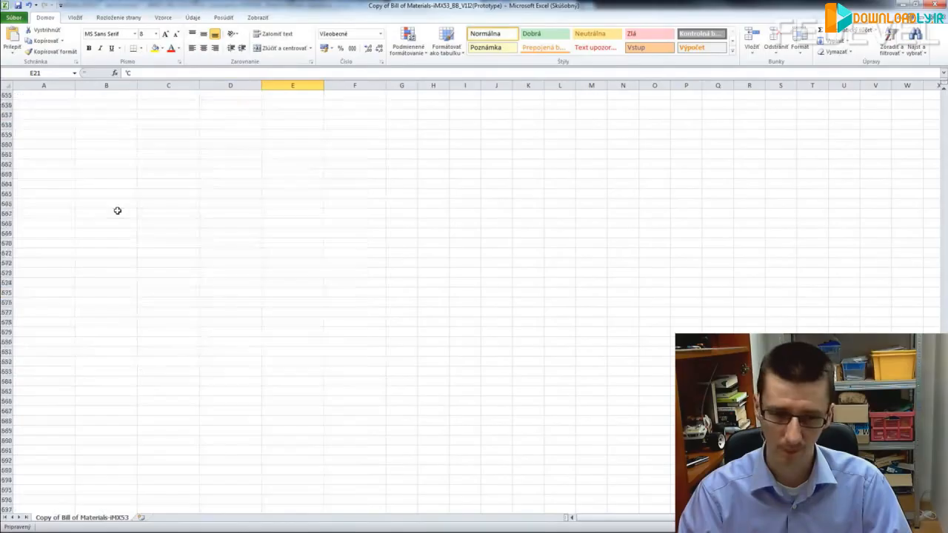
{"action": "scroll", "coordinate": [117, 211], "scroll_direction": "up", "scroll_amount": 11}
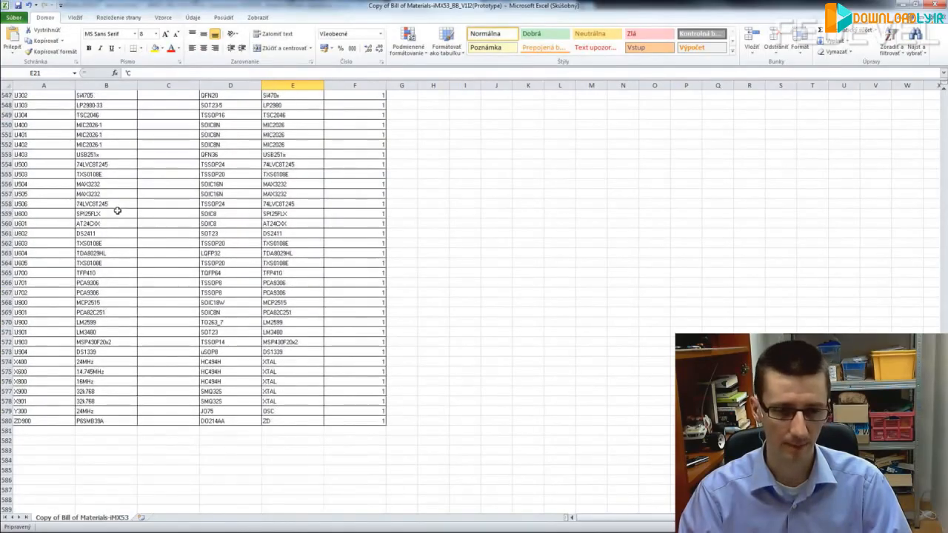
{"action": "left_click", "coordinate": [43, 352]}
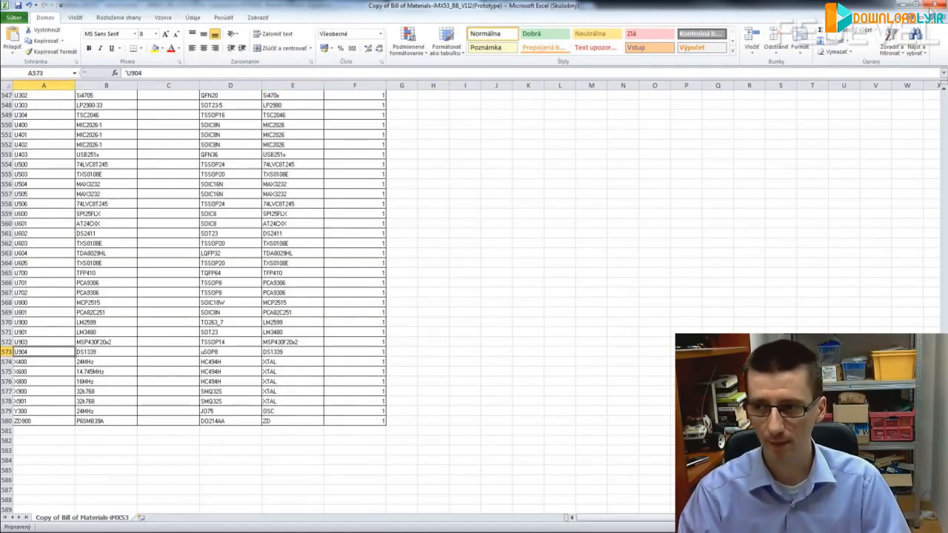
{"action": "left_click", "coordinate": [934, 5]}
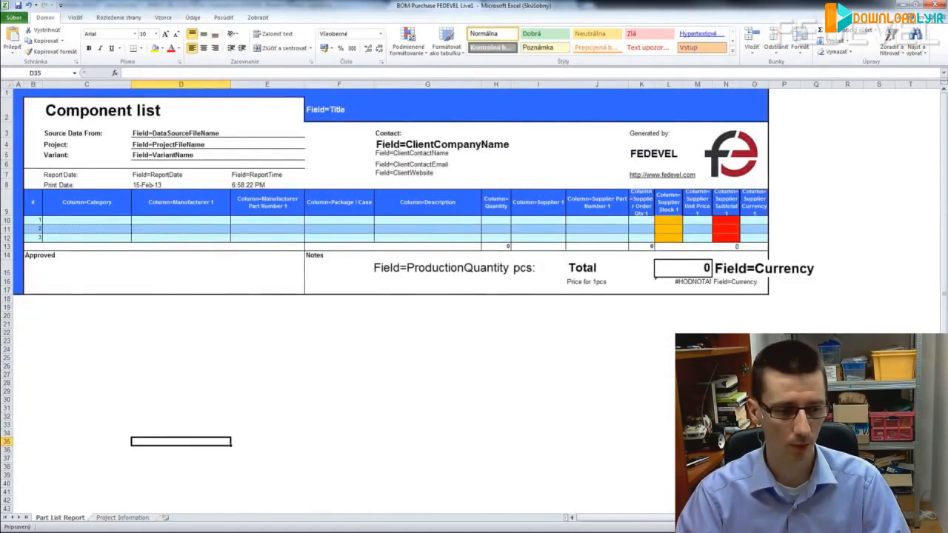
- Return to Altium Designer, set the output job's variant to [No Variations] and generate the Copy of Bill of Materials again
{"action": "key", "text": "alt+Tab"}
{"action": "left_click", "coordinate": [494, 92]}
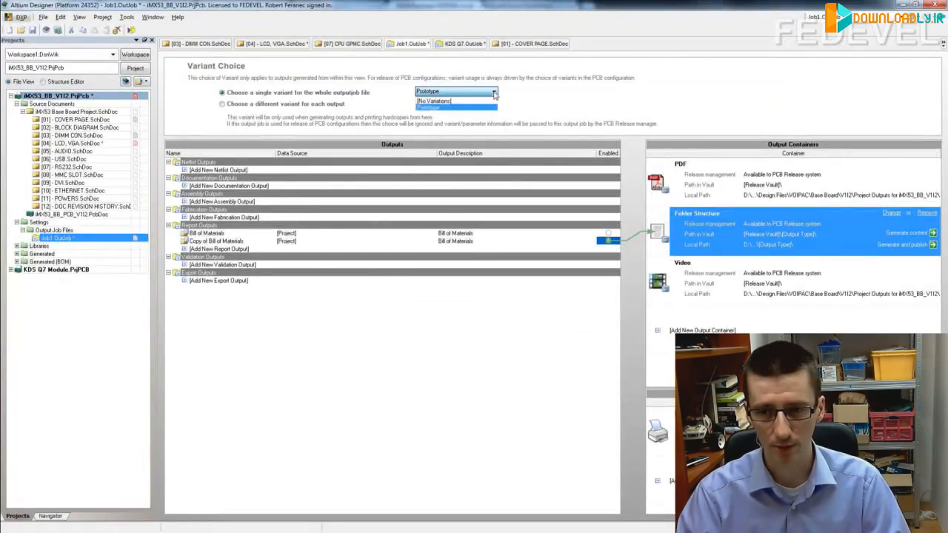
{"action": "left_click", "coordinate": [487, 101]}
{"action": "left_click", "coordinate": [912, 236]}
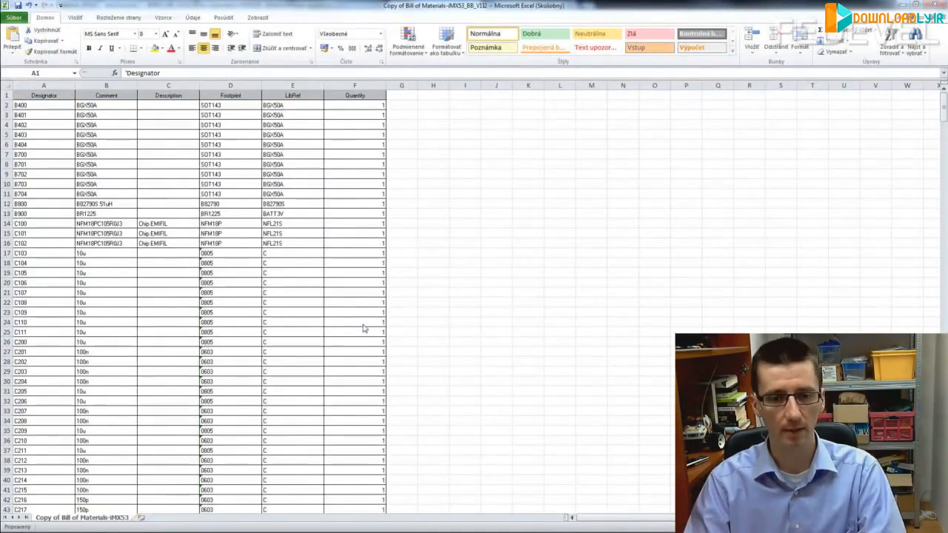
- Locate the U? row near the end of the no-variant BOM spreadsheet, and close the spreadsheet
{"action": "scroll", "coordinate": [209, 317], "scroll_direction": "down", "scroll_amount": 20}
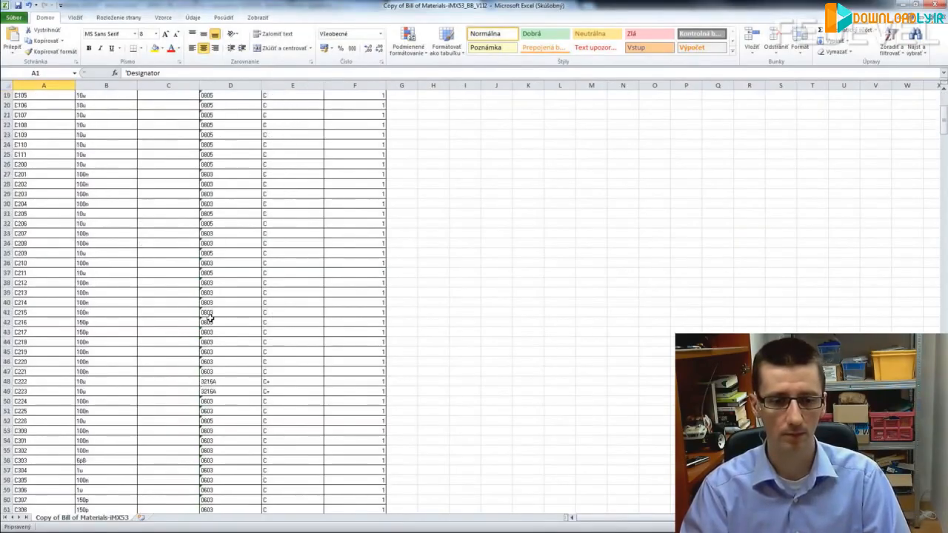
{"action": "scroll", "coordinate": [210, 317], "scroll_direction": "down", "scroll_amount": 20}
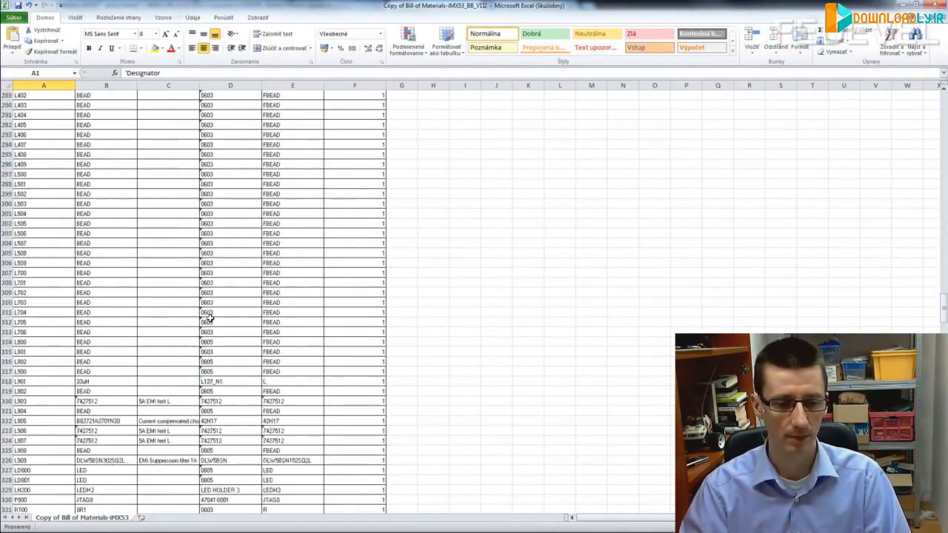
{"action": "scroll", "coordinate": [209, 317], "scroll_direction": "down", "scroll_amount": 20}
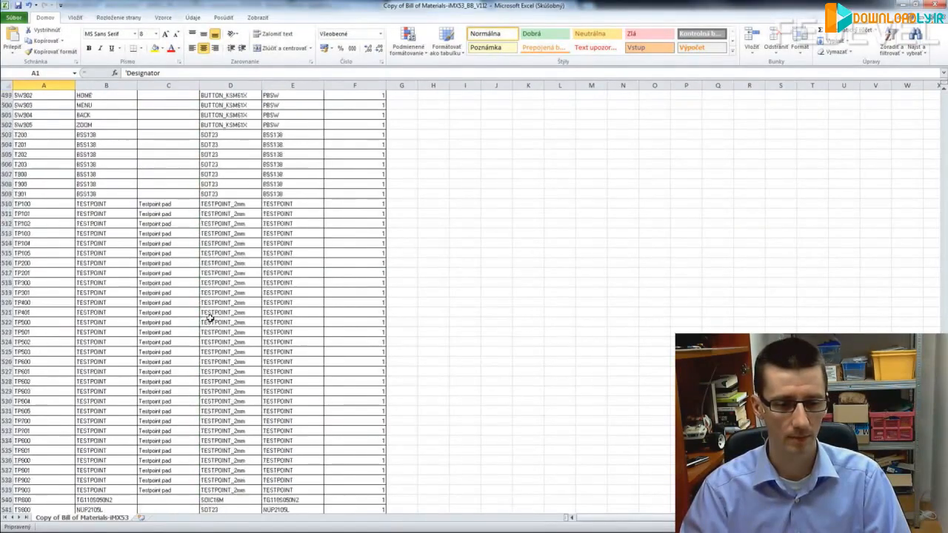
{"action": "scroll", "coordinate": [209, 317], "scroll_direction": "down", "scroll_amount": 10}
{"action": "scroll", "coordinate": [210, 319], "scroll_direction": "down", "scroll_amount": 3}
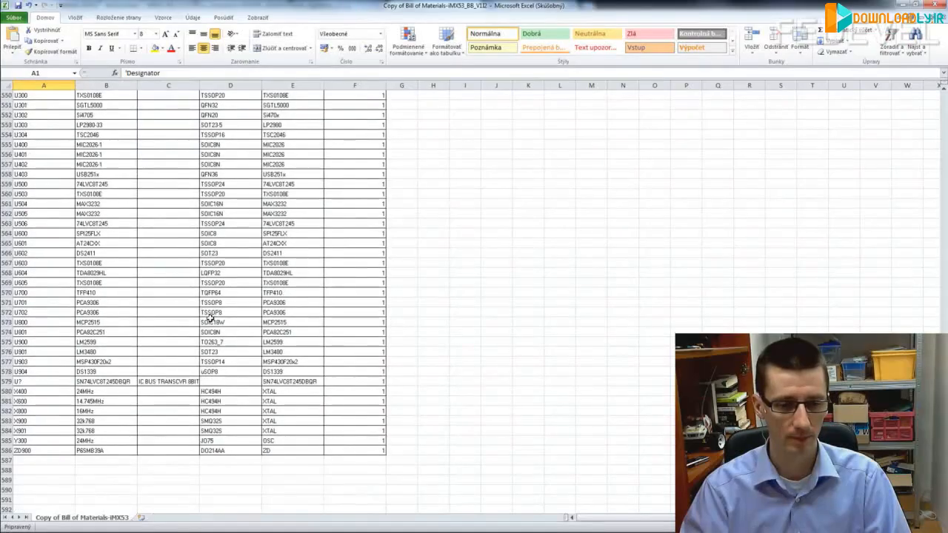
{"action": "left_click", "coordinate": [63, 382]}
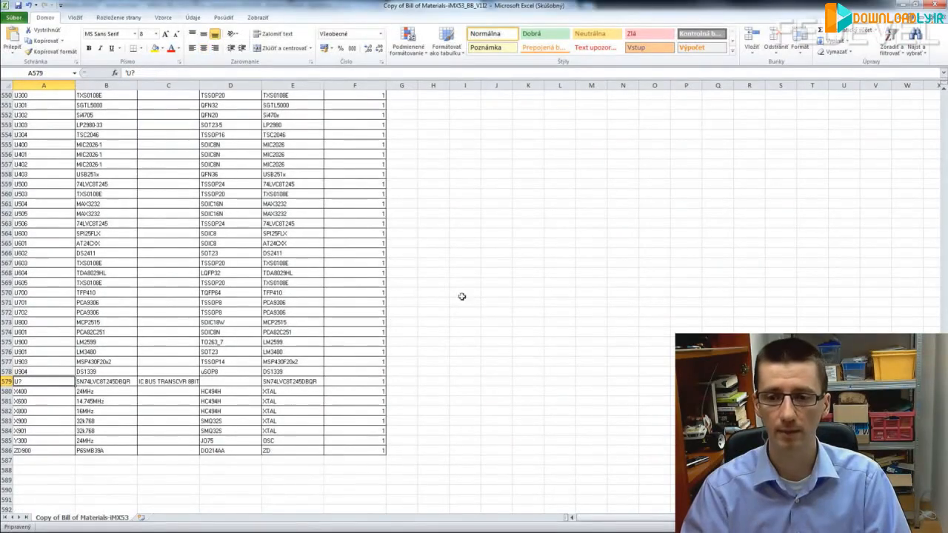
{"action": "left_click", "coordinate": [937, 6]}
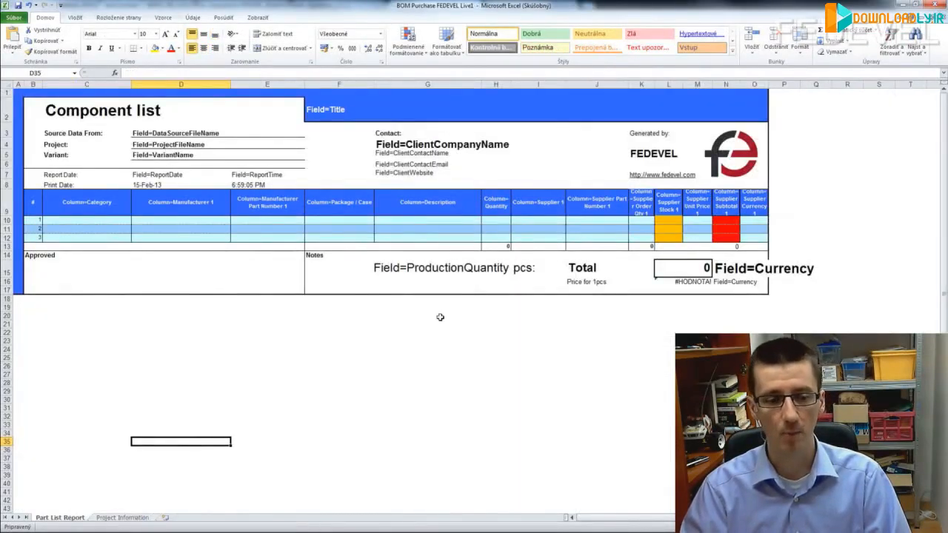
- Switch to Altium Designer and place four Mounting Hole 5mm Diameter, 2.2mm Drill parts in an evenly spaced column on the DOC REVISION HISTORY sheet
{"action": "left_click", "coordinate": [163, 532]}
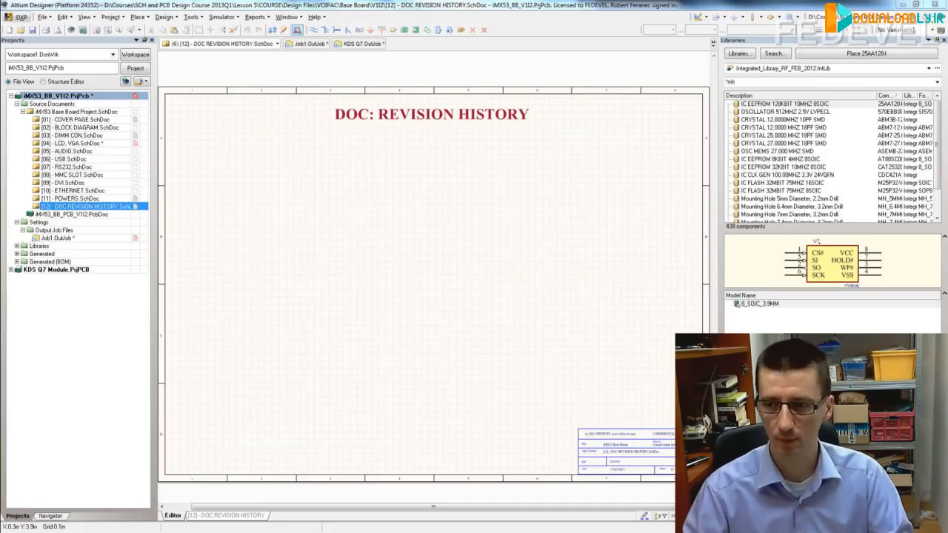
{"action": "left_click", "coordinate": [835, 200]}
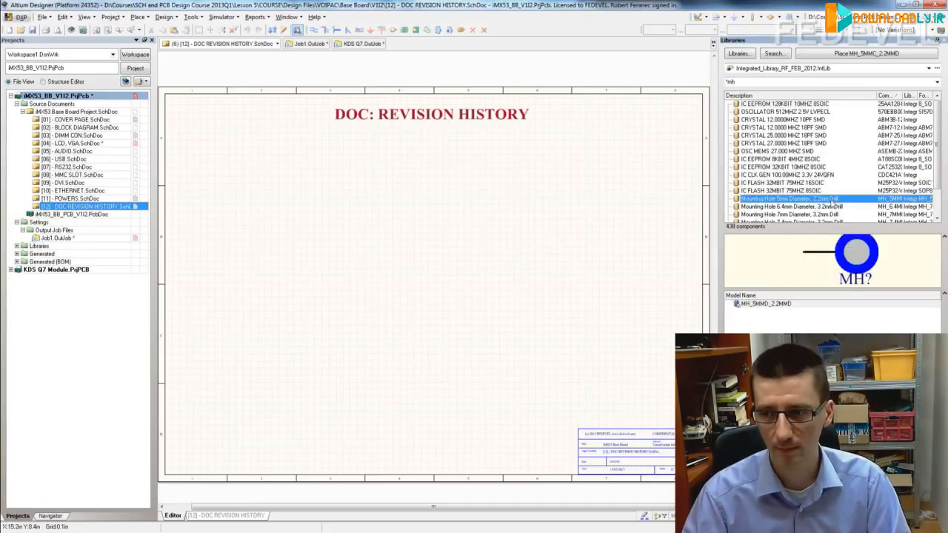
{"action": "double_click", "coordinate": [835, 204]}
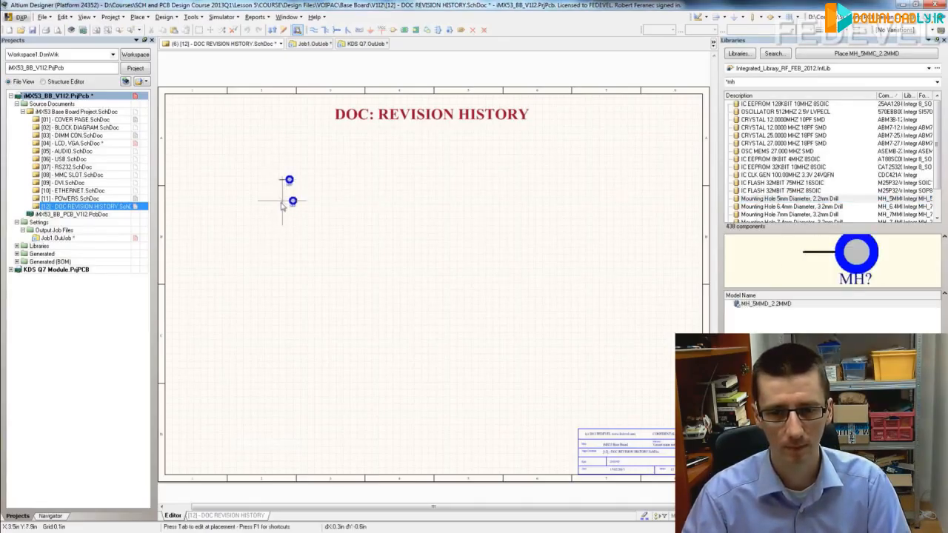
{"action": "scroll", "coordinate": [282, 196], "scroll_direction": "up", "scroll_amount": 1, "text": "ctrl"}
{"action": "scroll", "coordinate": [282, 196], "scroll_direction": "up", "scroll_amount": 2, "text": "ctrl"}
{"action": "left_click", "coordinate": [272, 205]}
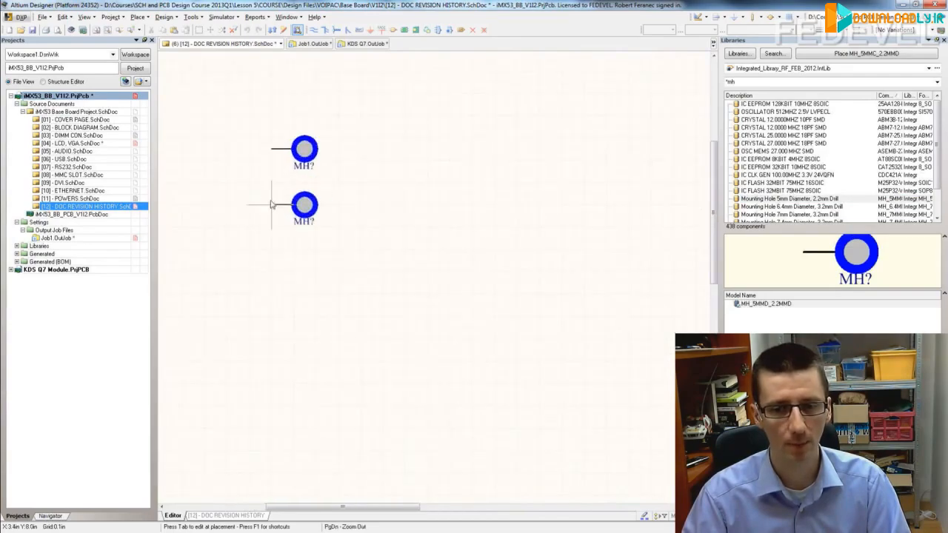
{"action": "left_click", "coordinate": [272, 260]}
{"action": "left_click", "coordinate": [272, 305]}
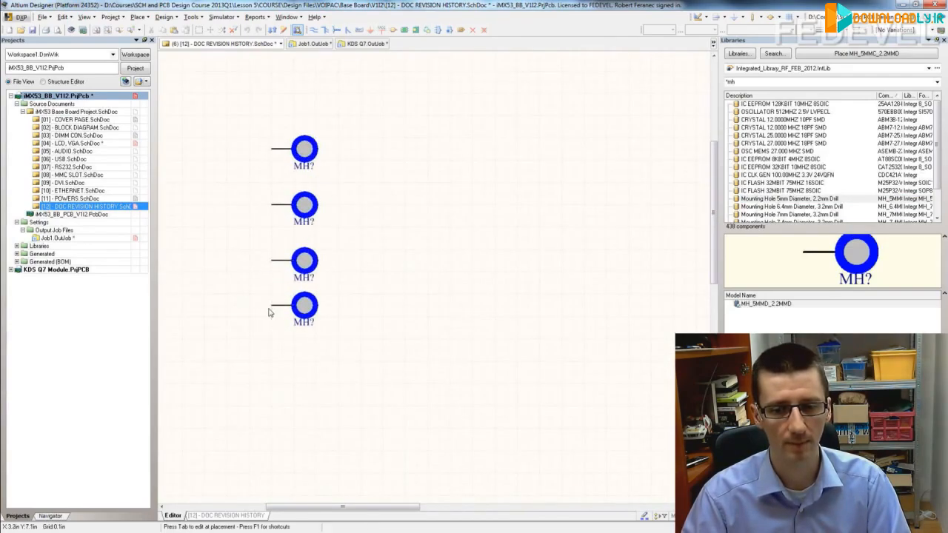
{"action": "right_click", "coordinate": [244, 344]}
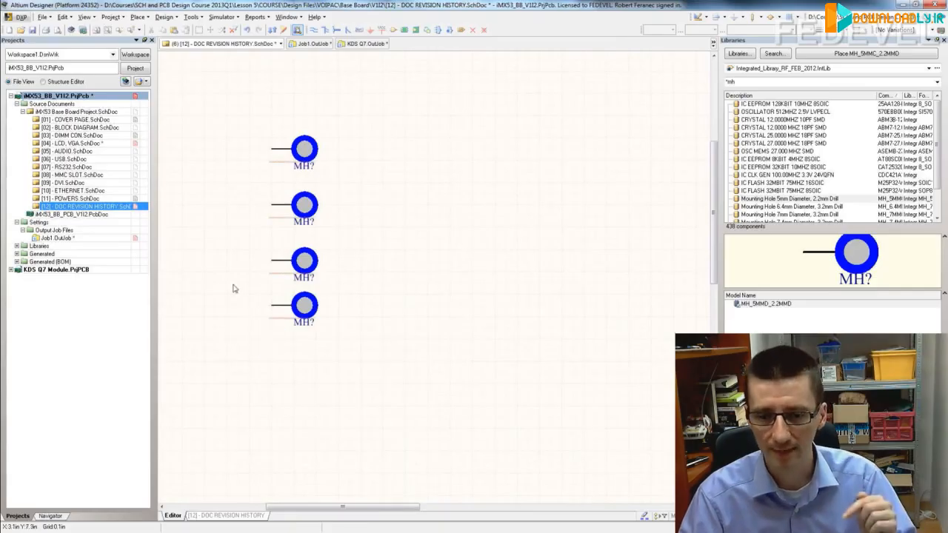
{"action": "left_click_drag", "start_coordinate": [305, 315], "coordinate": [271, 316]}
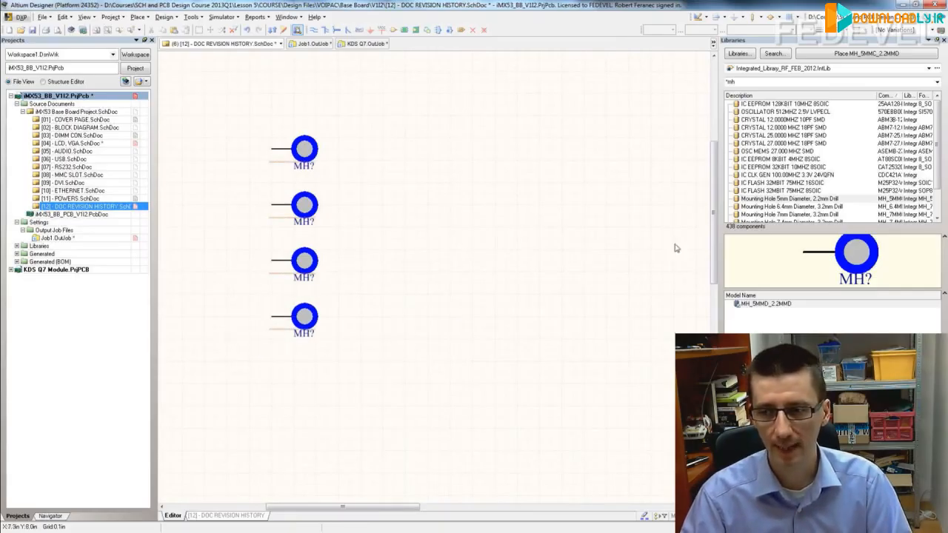
- Filter the component library by *pcb and place the first Printed Circuit Board part beside the mounting holes
{"action": "left_click", "coordinate": [756, 82]}
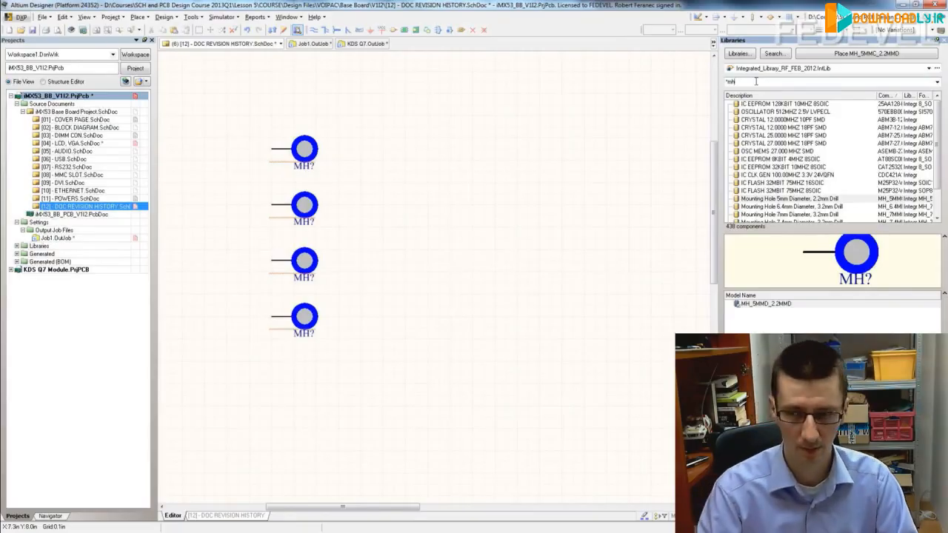
{"action": "key", "text": "BackSpace"}
{"action": "key", "text": "BackSpace"}
{"action": "type", "text": "pcb"}
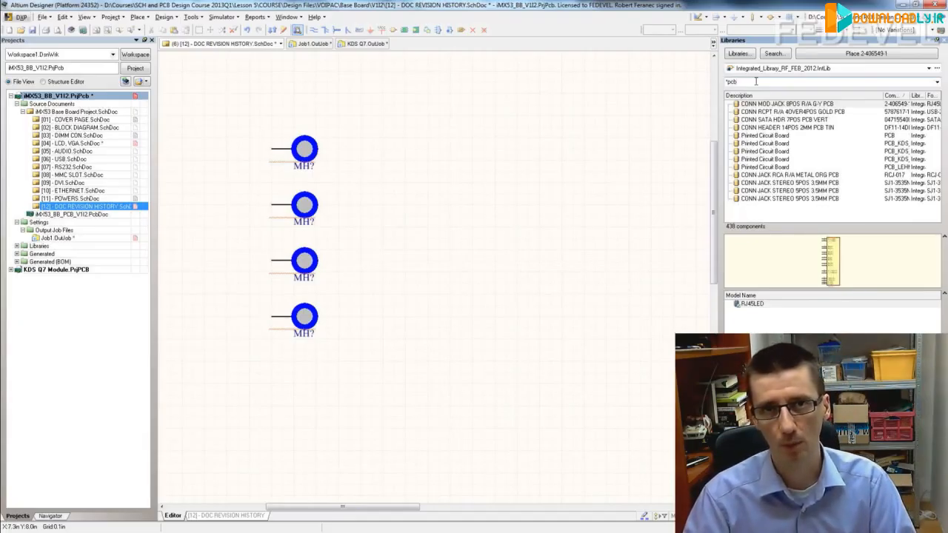
{"action": "double_click", "coordinate": [763, 135]}
{"action": "left_click", "coordinate": [427, 171]}
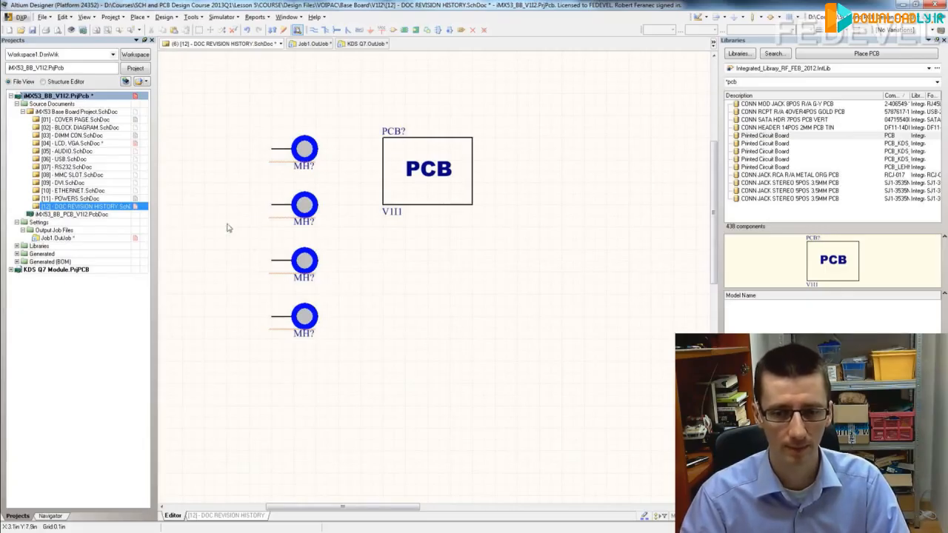
- Compare the component Type setting of the uppermost mounting hole with that of the PCB part, leaving both unchanged
{"action": "double_click", "coordinate": [314, 150]}
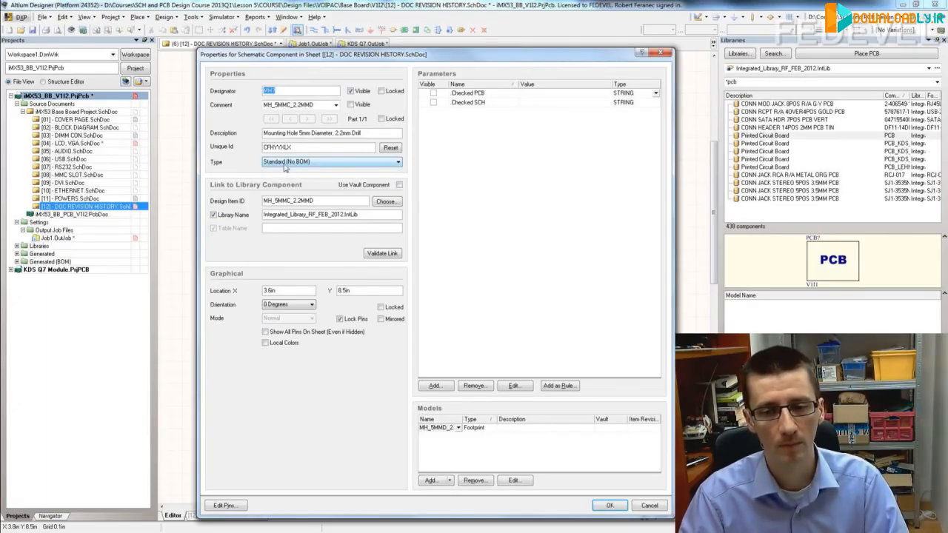
{"action": "left_click", "coordinate": [661, 52]}
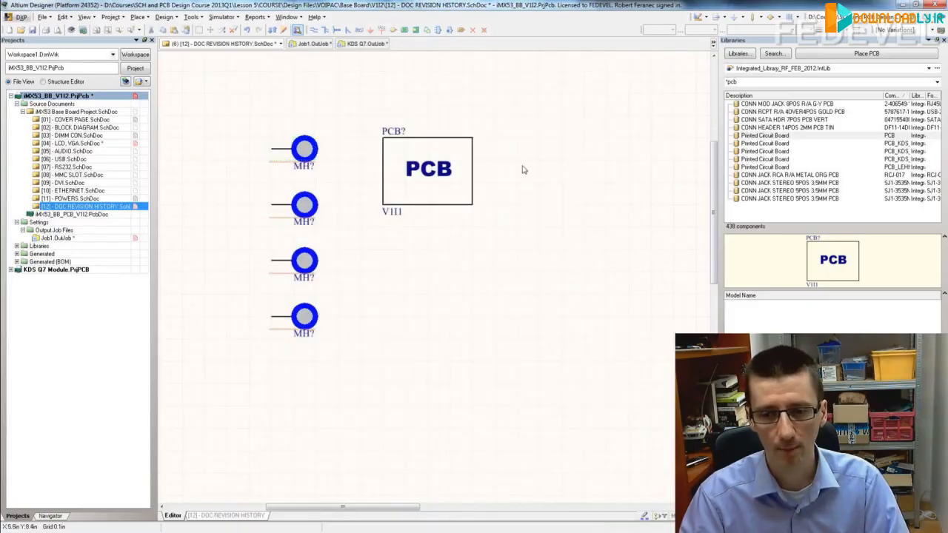
{"action": "double_click", "coordinate": [424, 194]}
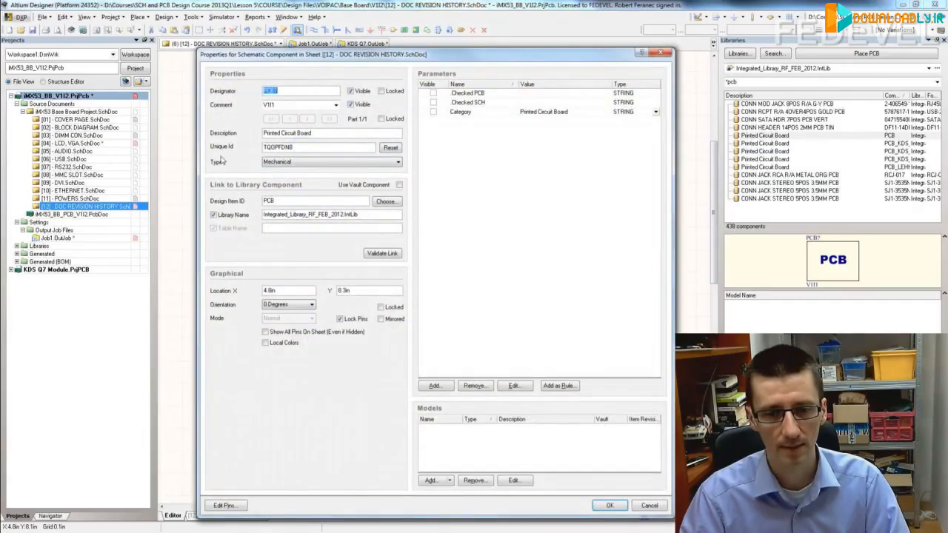
{"action": "left_click", "coordinate": [280, 167]}
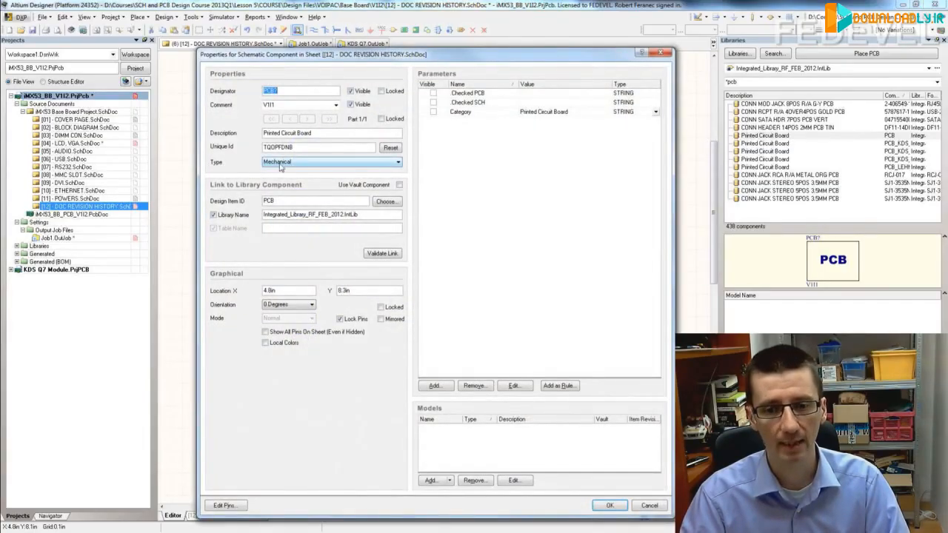
{"action": "left_click", "coordinate": [662, 53]}
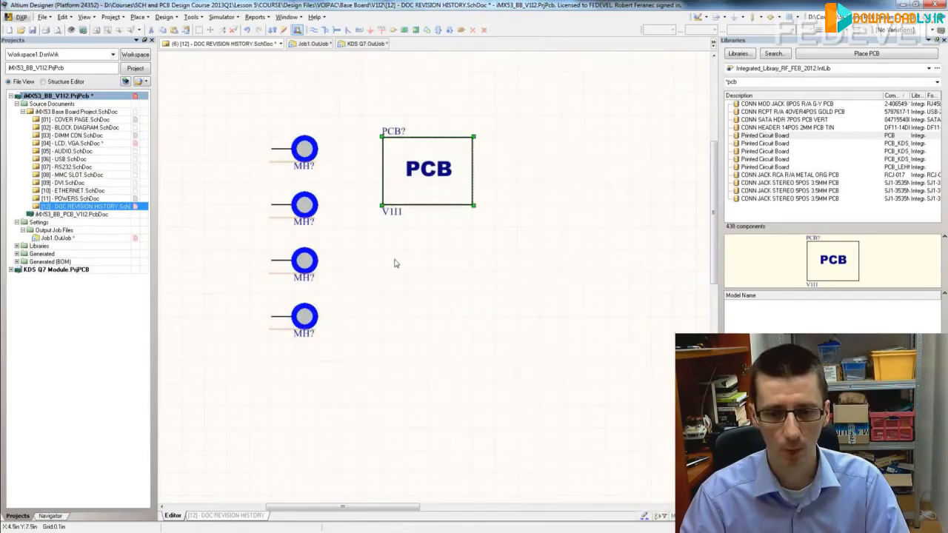
{"action": "left_click", "coordinate": [395, 263]}
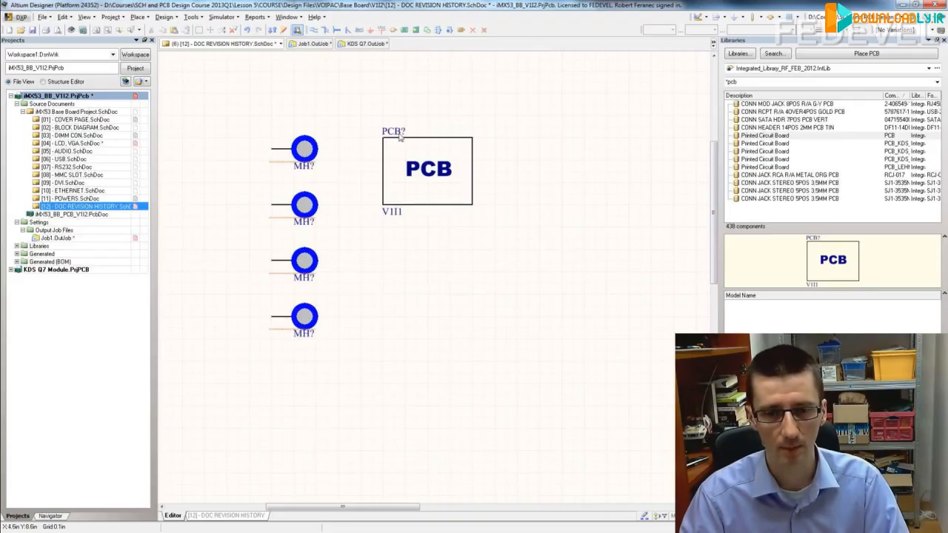
- Open Job1.OutJob and regenerate the Copy of Bill of Materials report with no variations
{"action": "double_click", "coordinate": [59, 237]}
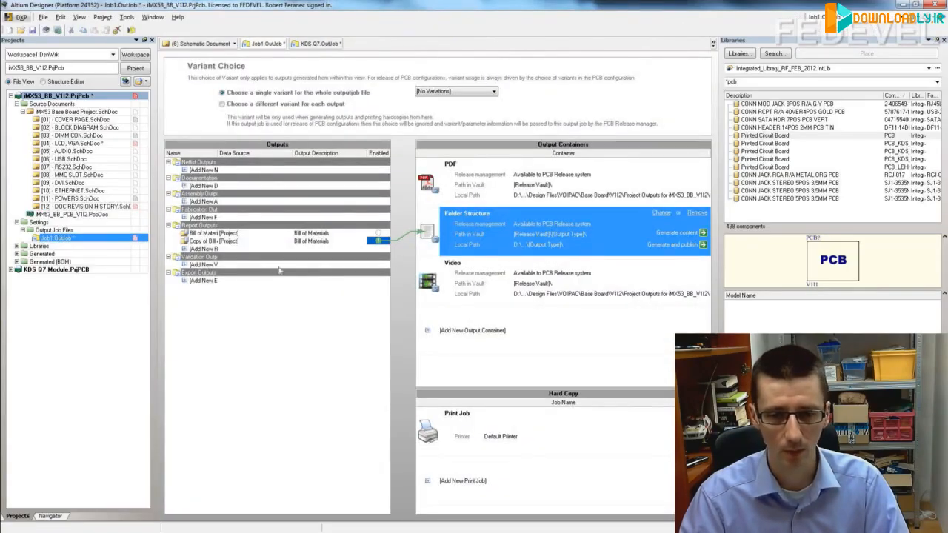
{"action": "left_click", "coordinate": [237, 242]}
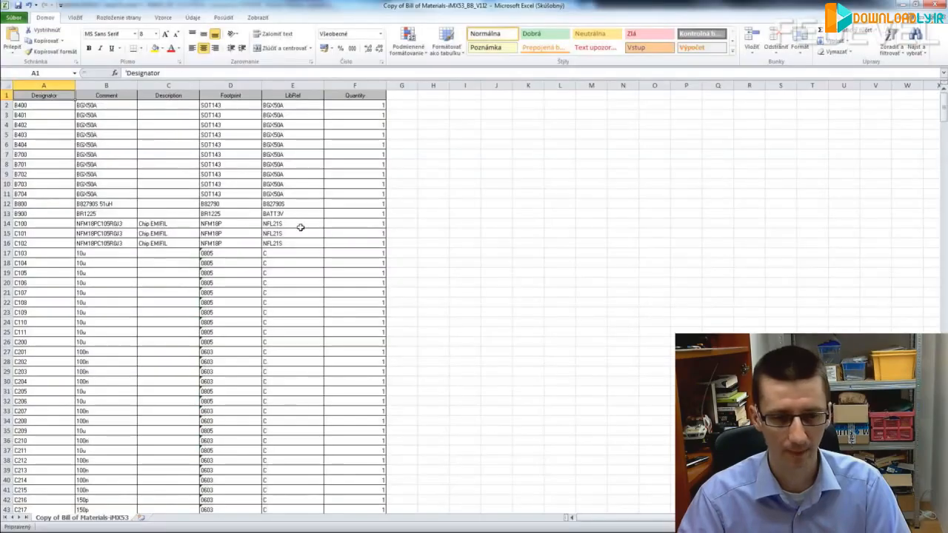
- Look through the designators in the regenerated BOM spreadsheet for the mounting holes and PCB part, and select the PCB? designator cell
{"action": "left_click", "coordinate": [178, 283]}
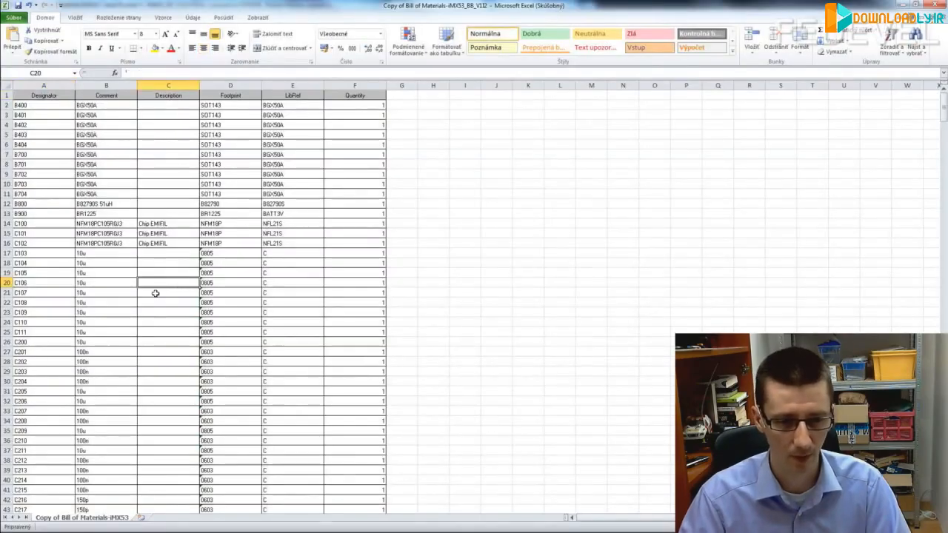
{"action": "scroll", "coordinate": [138, 306], "scroll_direction": "down", "scroll_amount": 20}
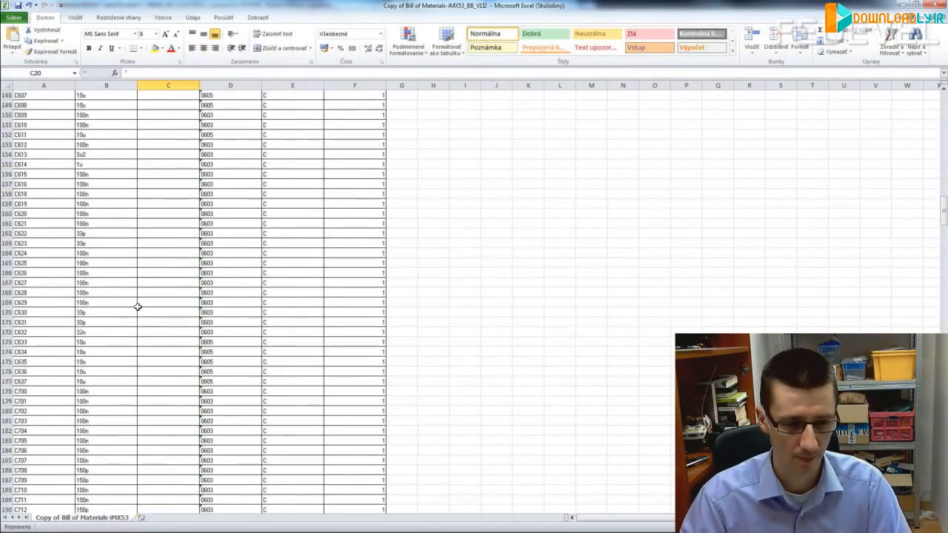
{"action": "scroll", "coordinate": [137, 306], "scroll_direction": "down", "scroll_amount": 20}
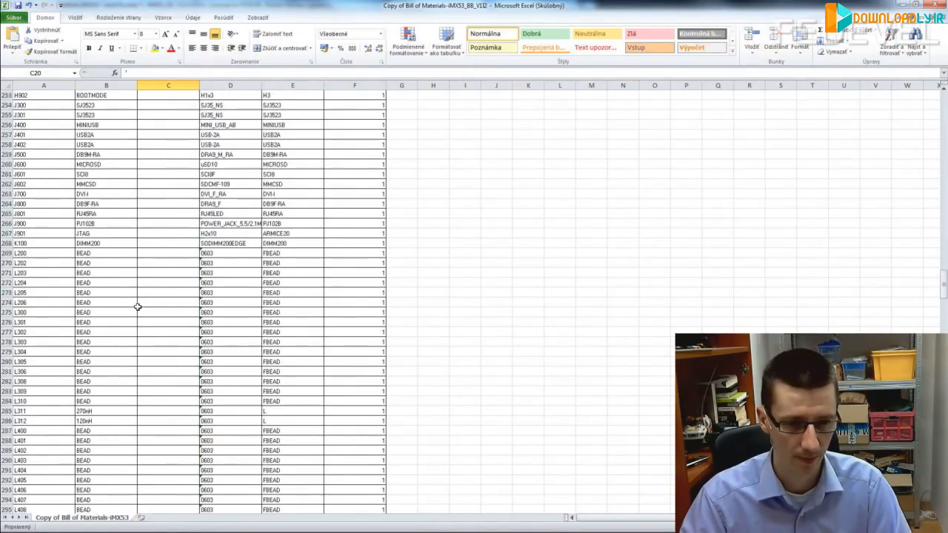
{"action": "scroll", "coordinate": [138, 306], "scroll_direction": "down", "scroll_amount": 18}
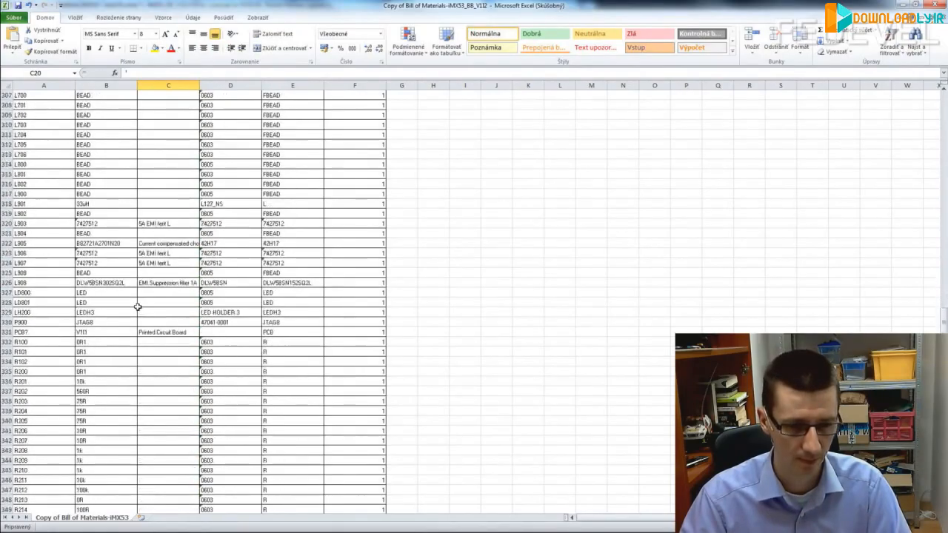
{"action": "scroll", "coordinate": [138, 307], "scroll_direction": "down", "scroll_amount": 2}
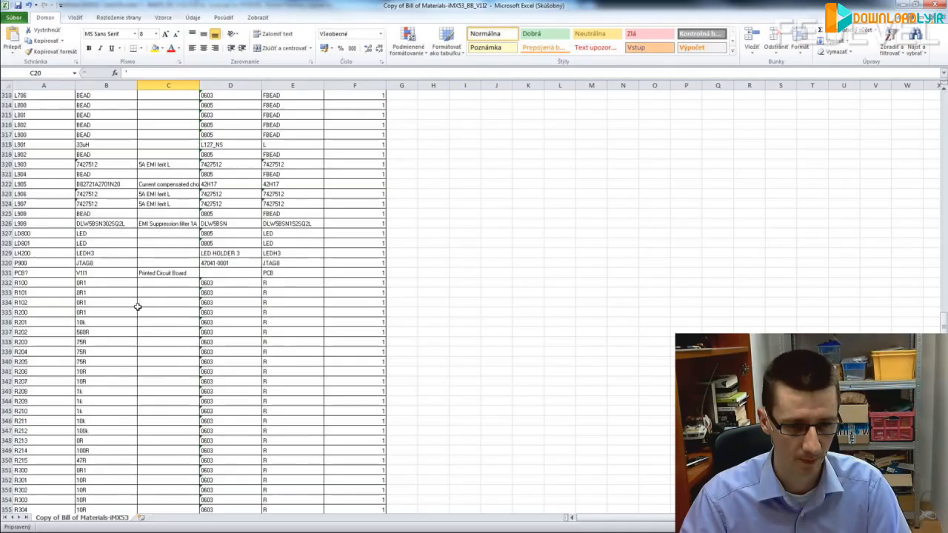
{"action": "left_click", "coordinate": [46, 274]}
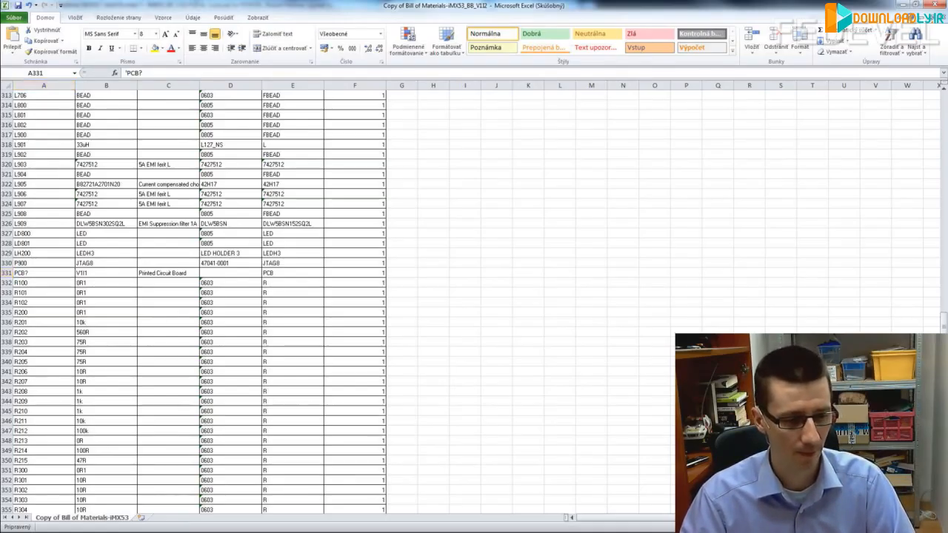
- Switch to Adobe Reader, view the KDS C6A816x bottom assembly drawing, and bring up the FCH STRAPS page of the GPC104 schematic PDF
{"action": "key", "text": "alt+Tab"}
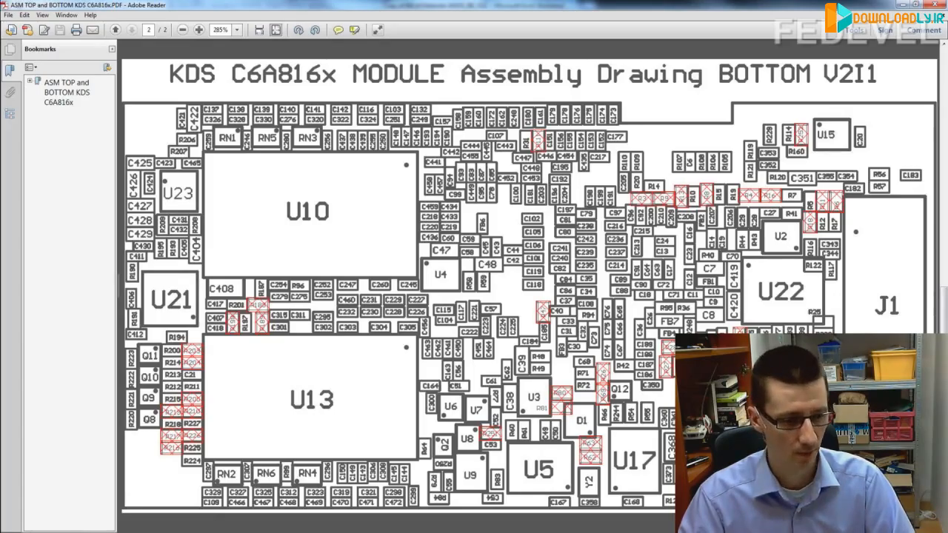
{"action": "key", "text": "alt+Tab"}
{"action": "key", "text": "alt+Tab"}
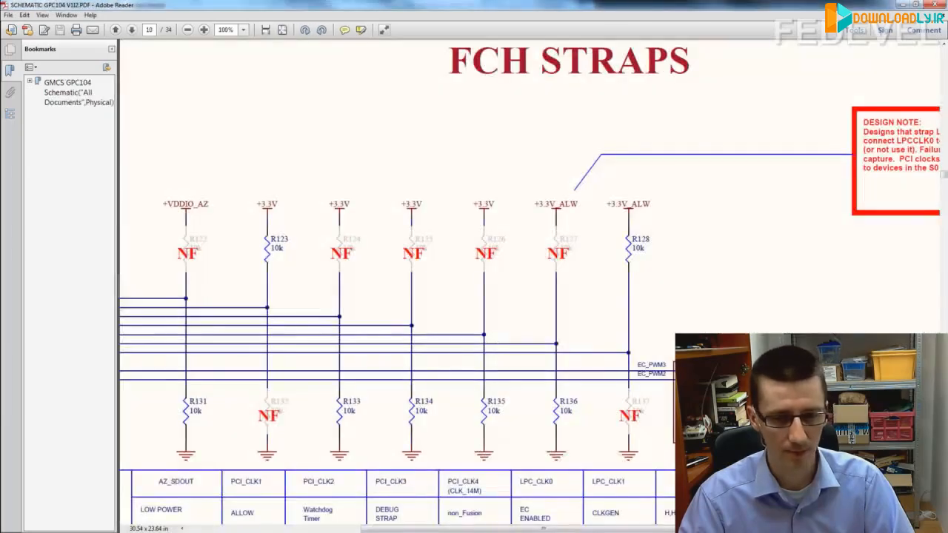